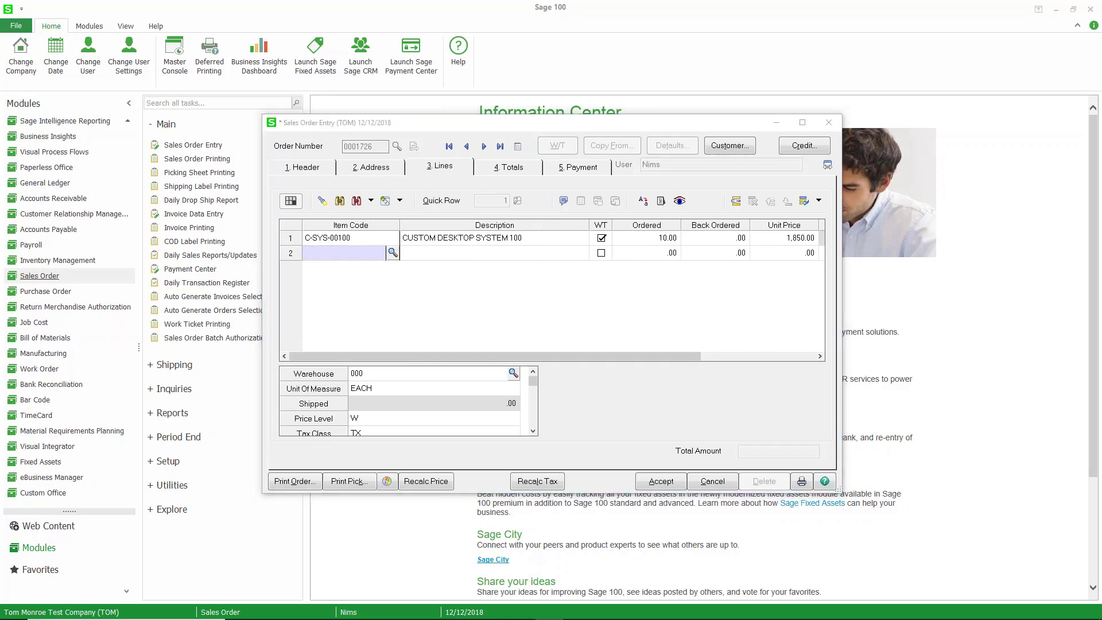
Open the work ticket of the CUSTOM DESKTOP SYSTEM 100 order line for editing and accept its header step 000
click(520, 233)
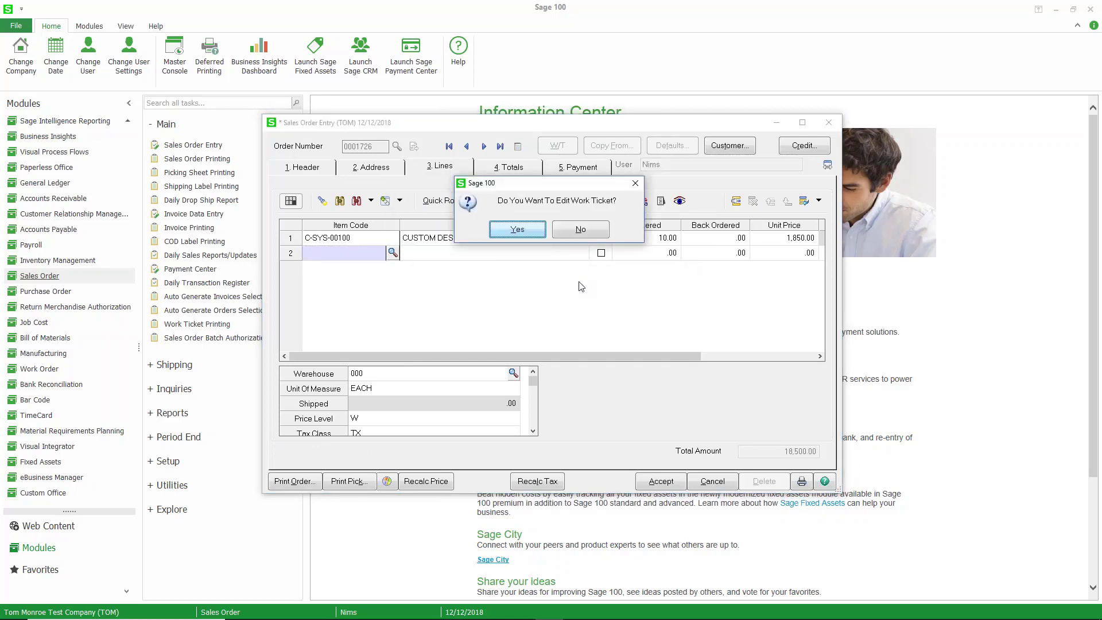
click(580, 229)
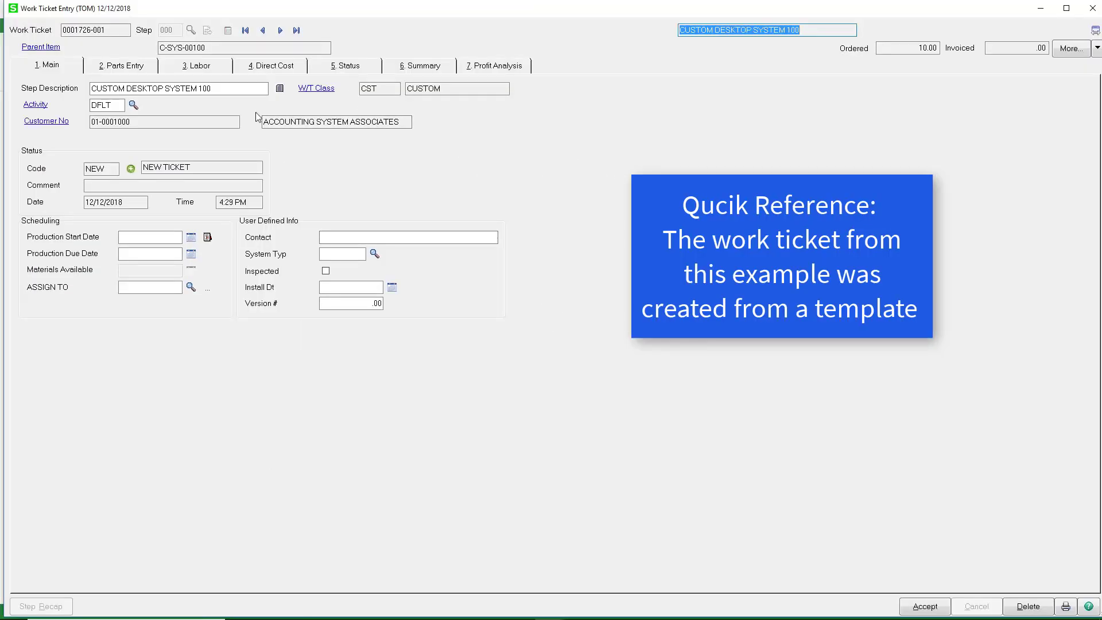
click(925, 608)
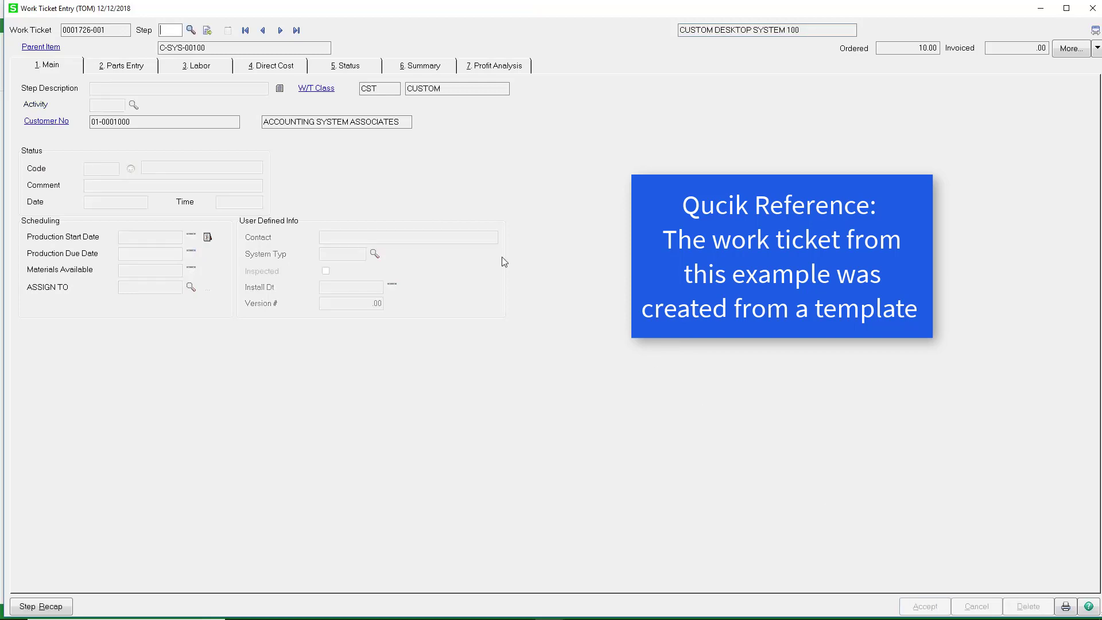
Look up work ticket step 010, Configure components, and show its parts entry
click(191, 30)
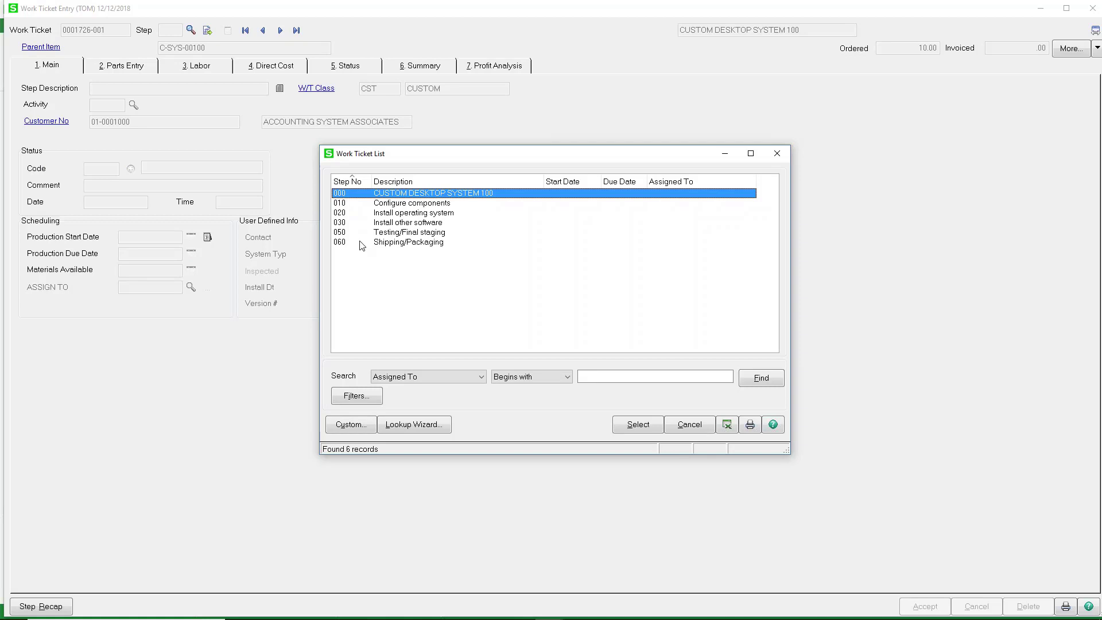
click(368, 204)
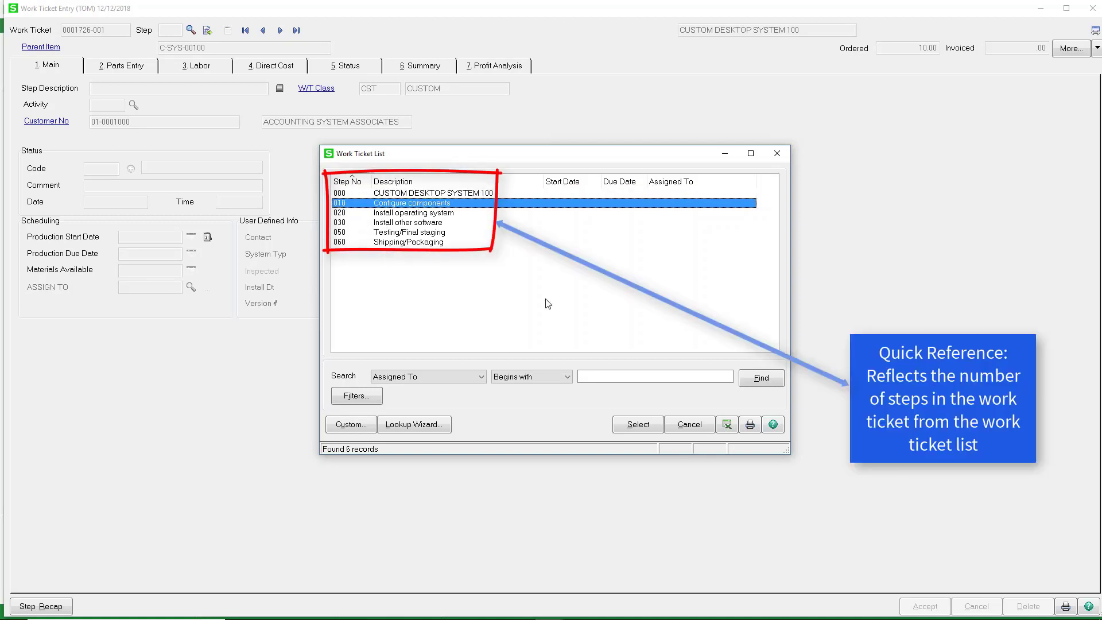
click(630, 427)
key(alt+2)
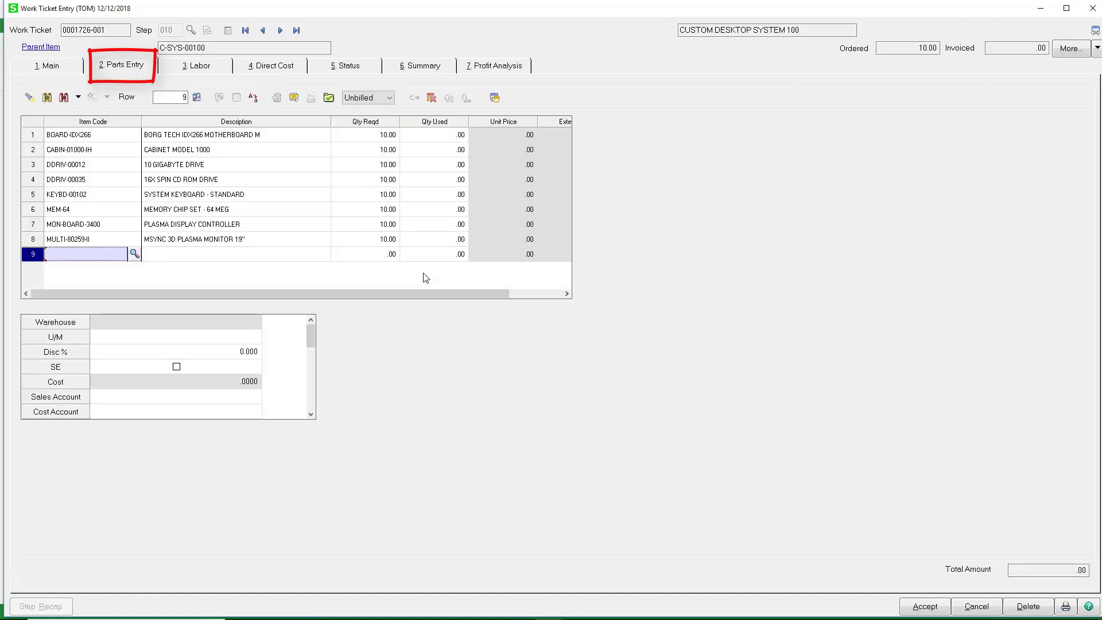
Check the quantity in stock and total quantity available for the BOARD-IDX266 motherboard part
click(127, 138)
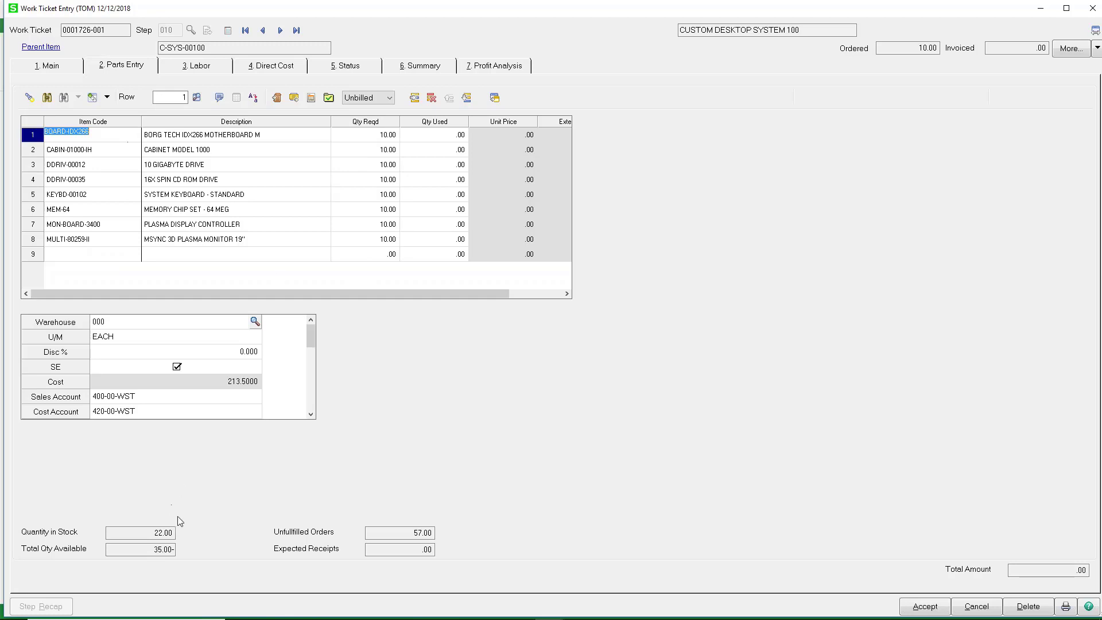
click(166, 533)
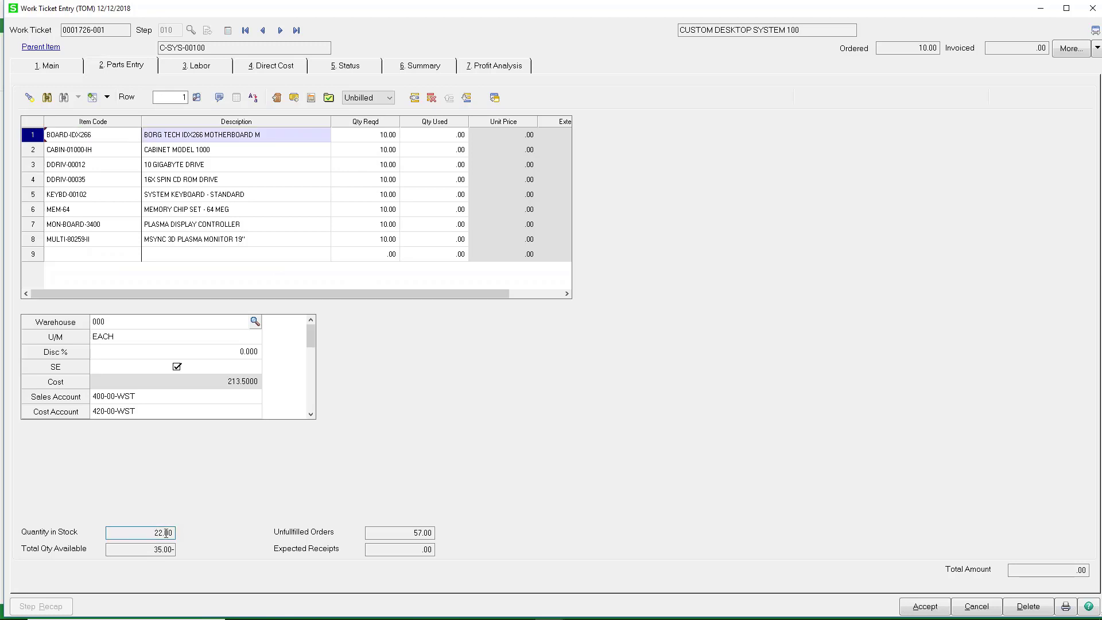
drag(166, 533, 175, 554)
click(148, 551)
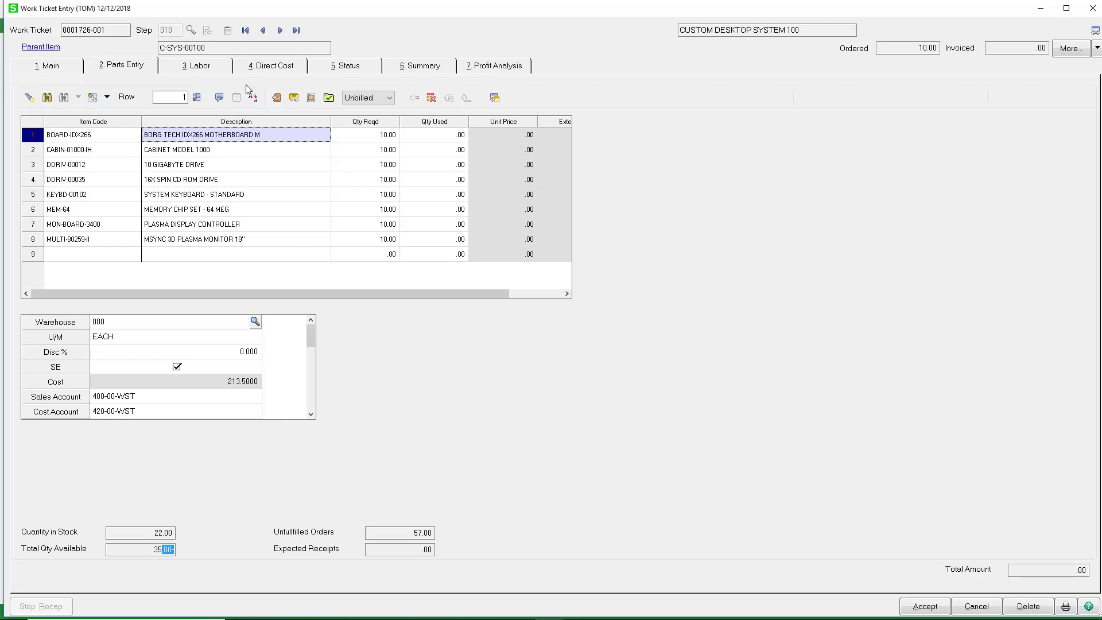
Generate a new purchase order for BOARD-IDX266 from vendor 01-BORG, quantity 10, with the required date calculated automatically
click(311, 99)
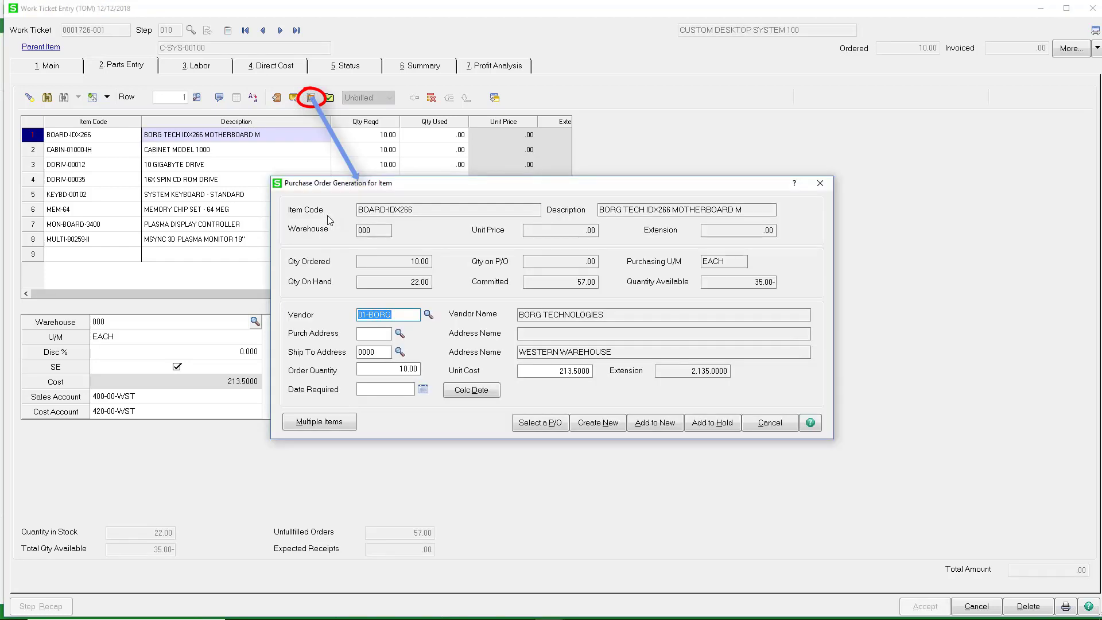
click(428, 315)
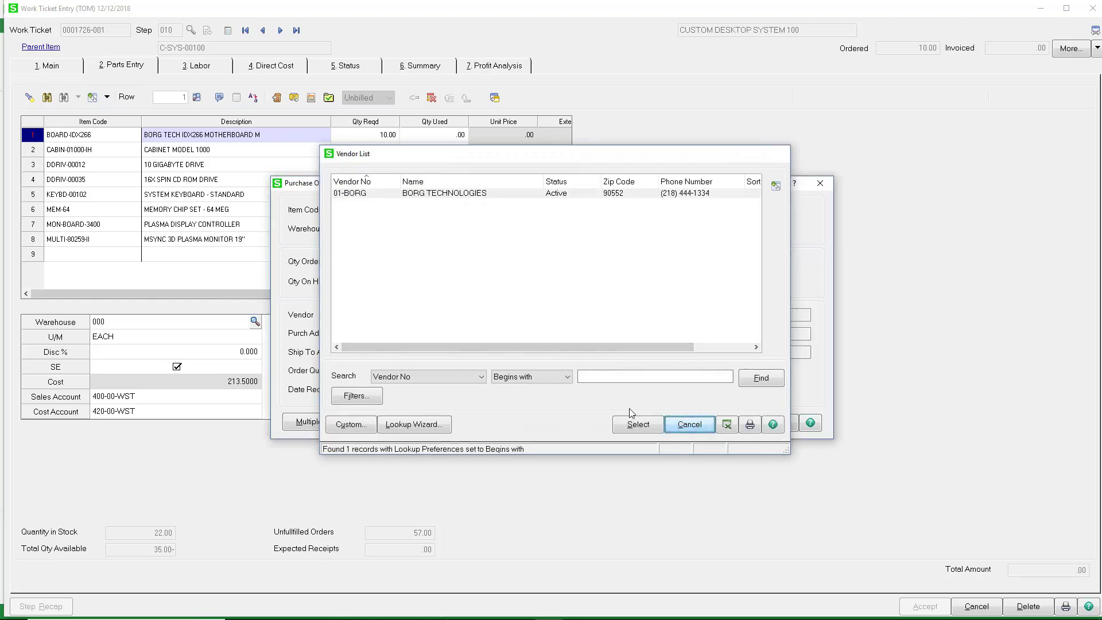
click(638, 424)
click(400, 367)
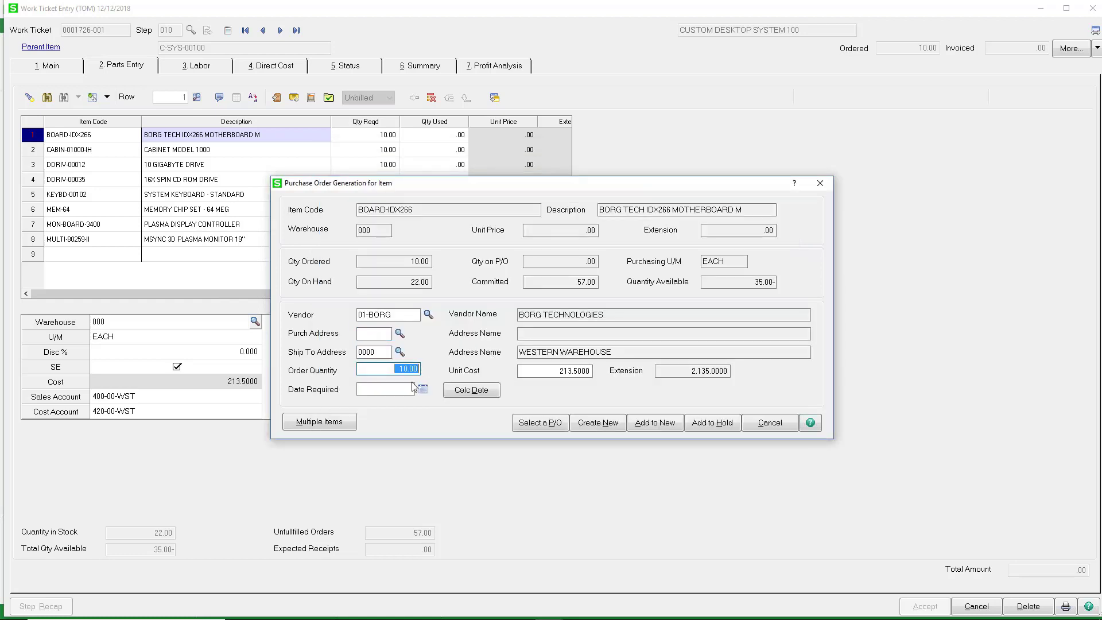
click(471, 390)
click(645, 426)
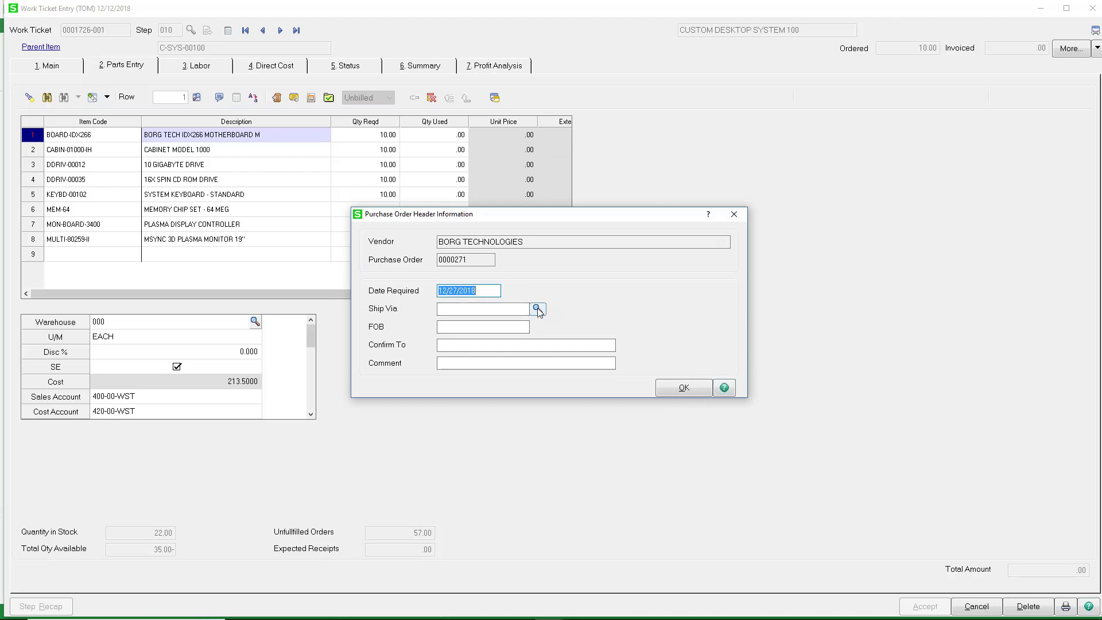
Set the purchase order's Ship Via to UPS, confirm the header information, and open the generated purchase order
key(Tab)
click(536, 309)
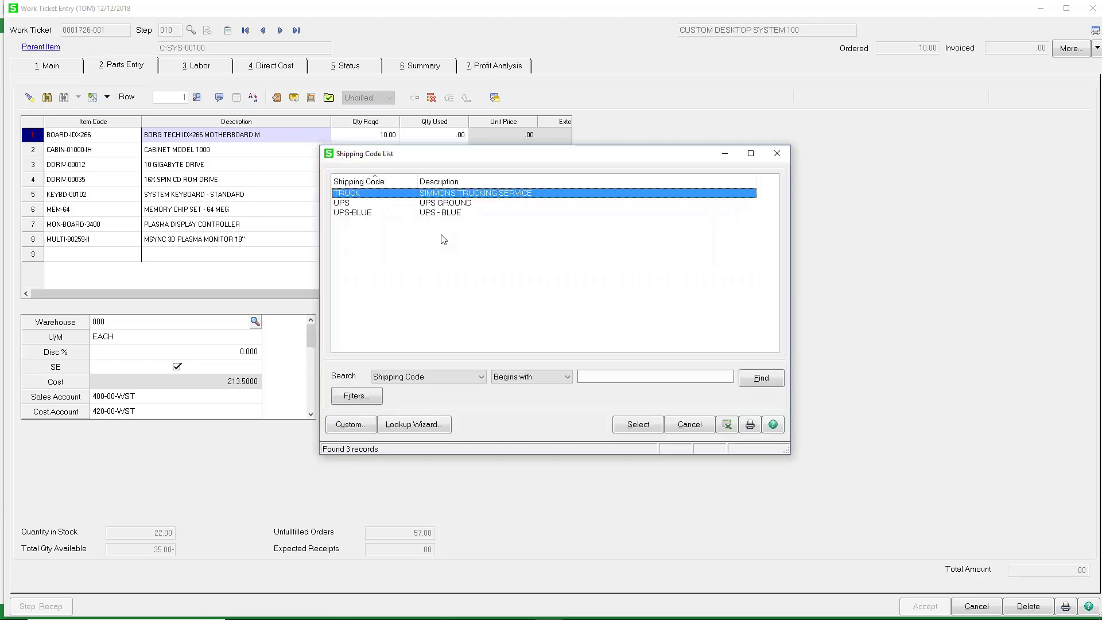
double_click(406, 204)
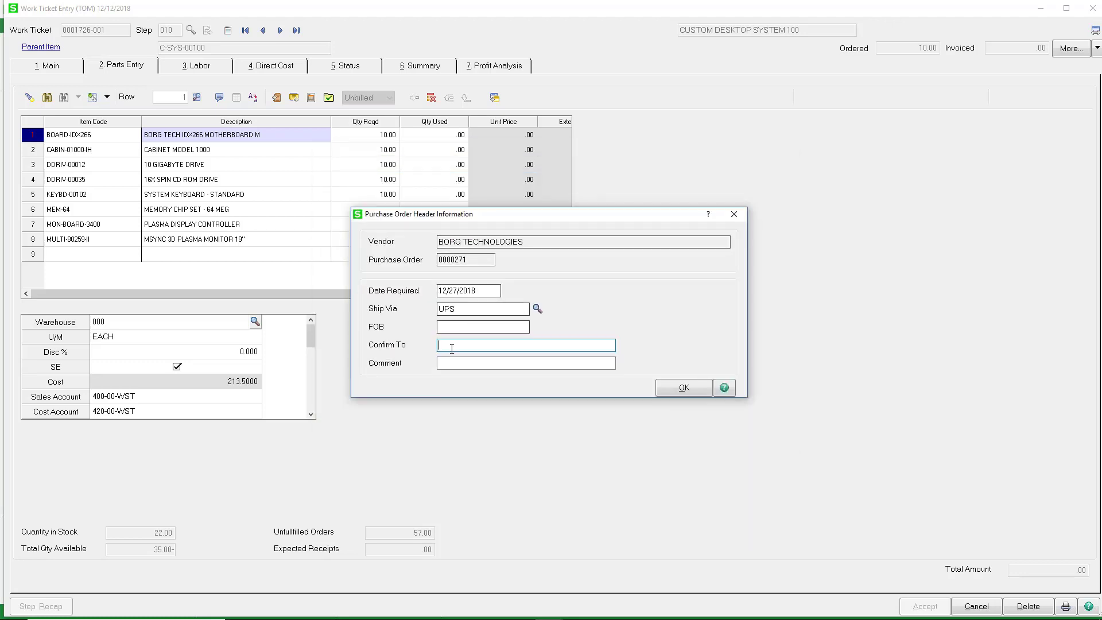
click(665, 388)
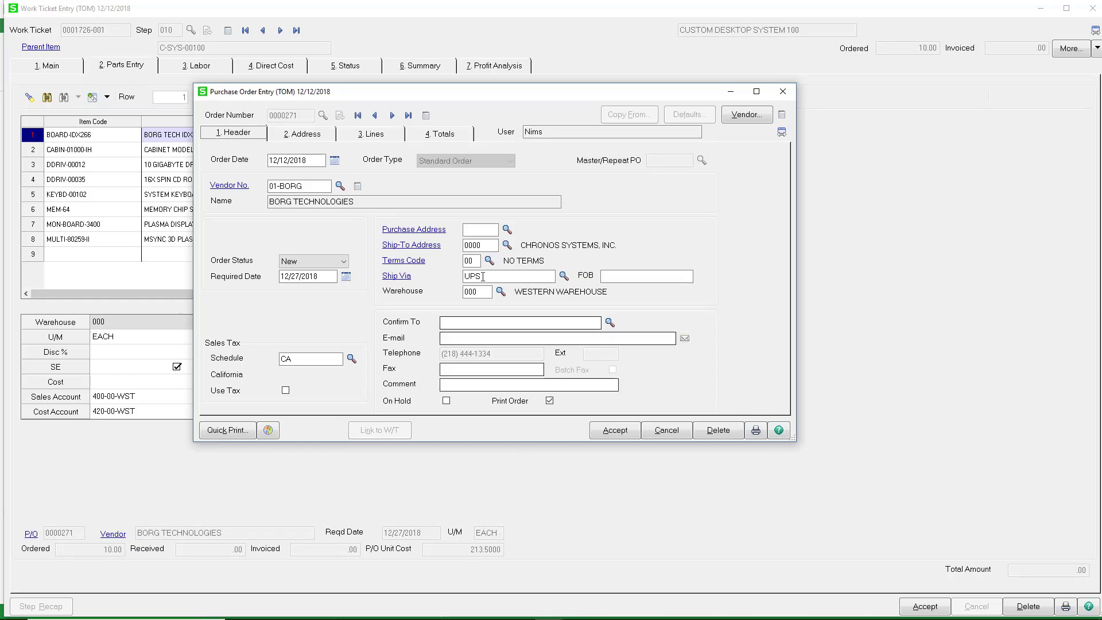
Review the BOARD-IDX266 line's quantity, unit cost and work ticket number, and accept and close the purchase order
click(397, 136)
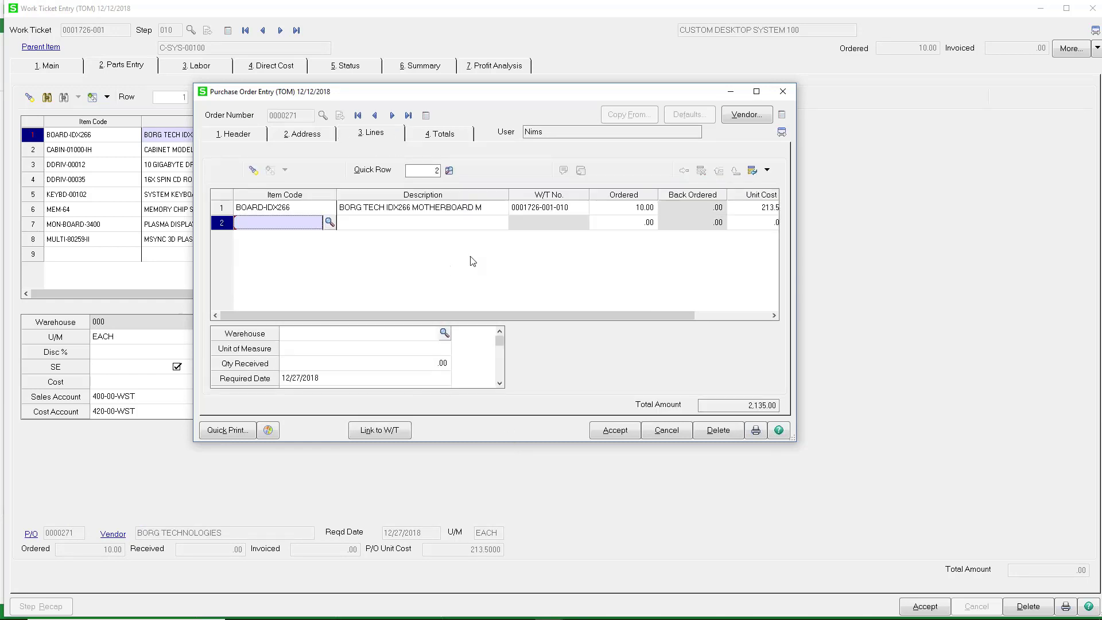
click(319, 208)
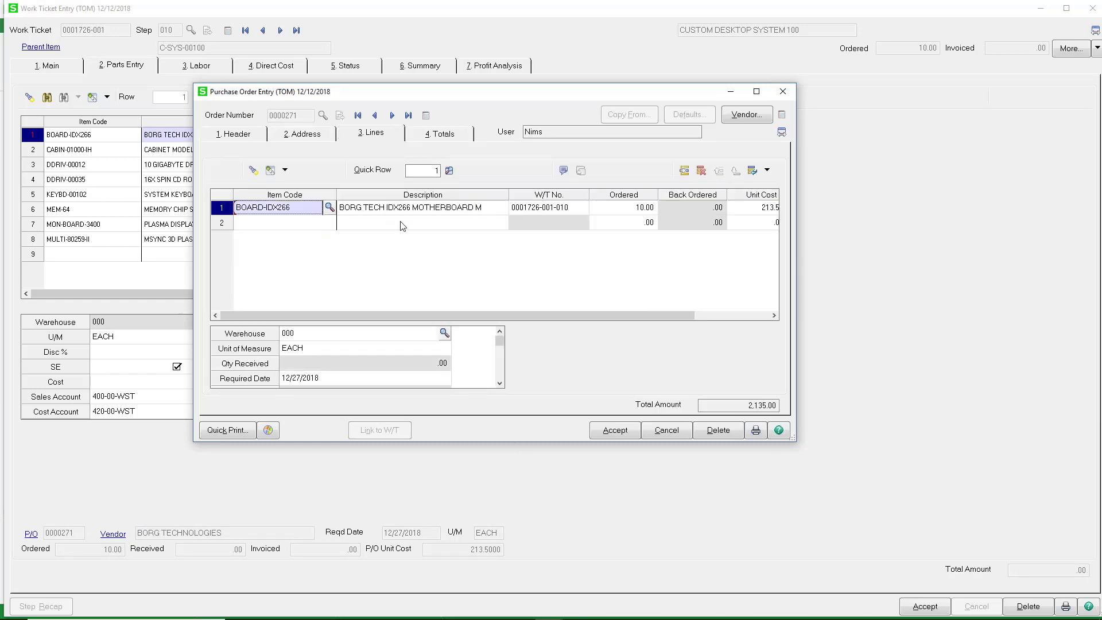
click(636, 210)
click(735, 214)
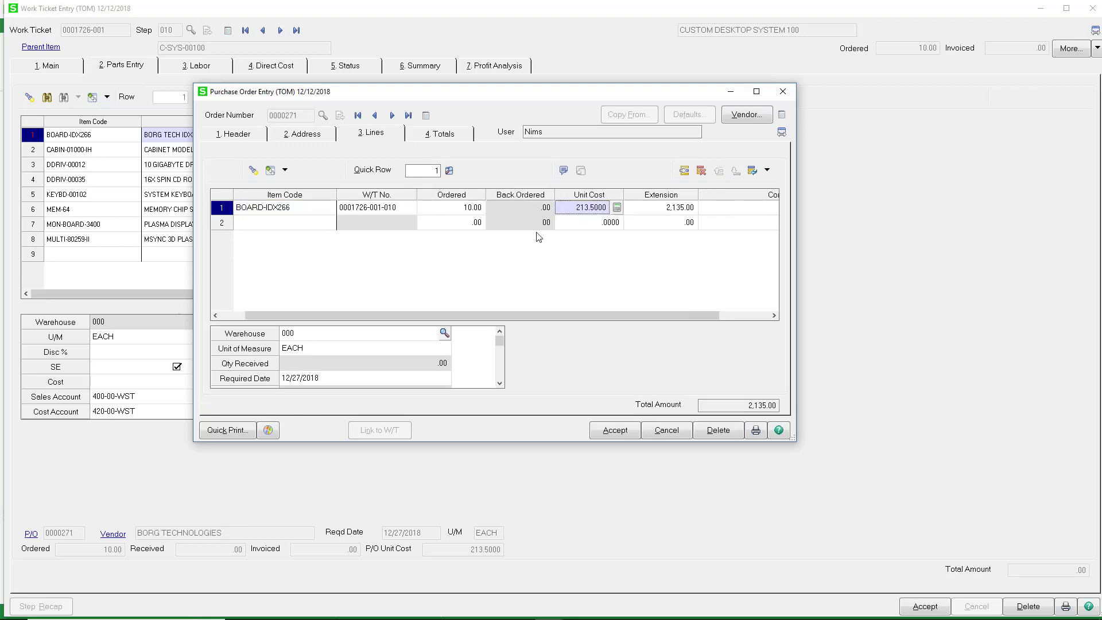
click(404, 210)
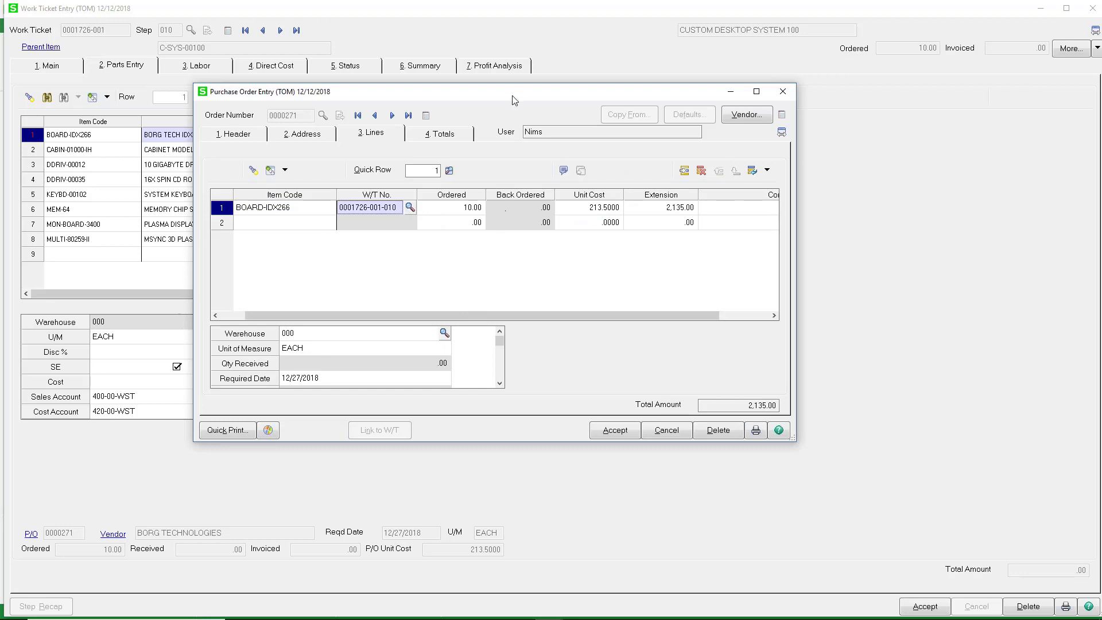
drag(513, 96, 436, 186)
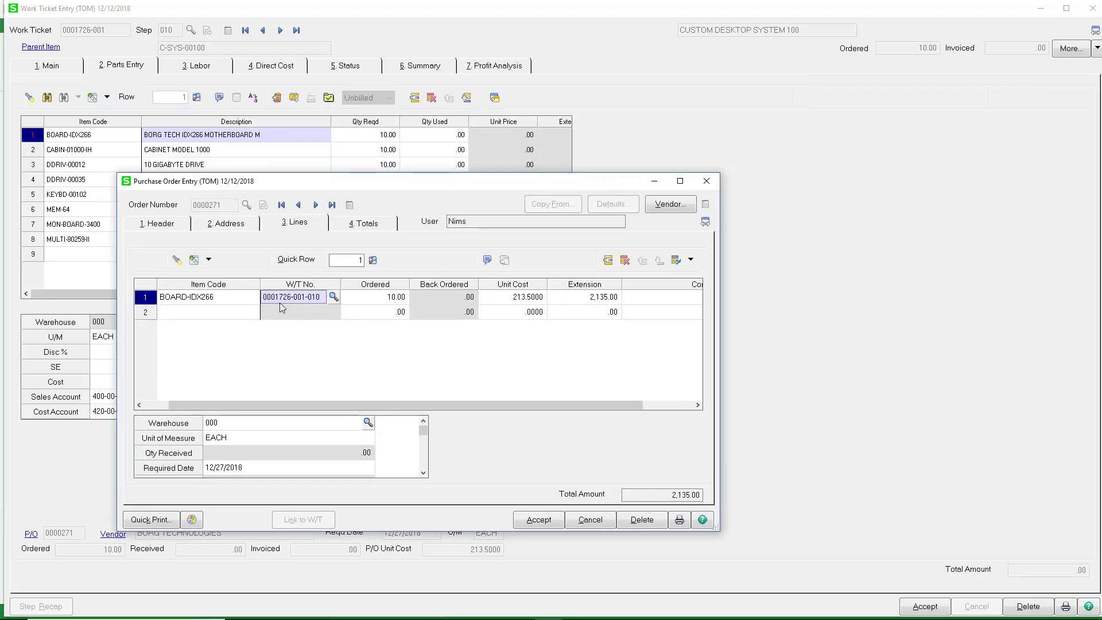
click(548, 523)
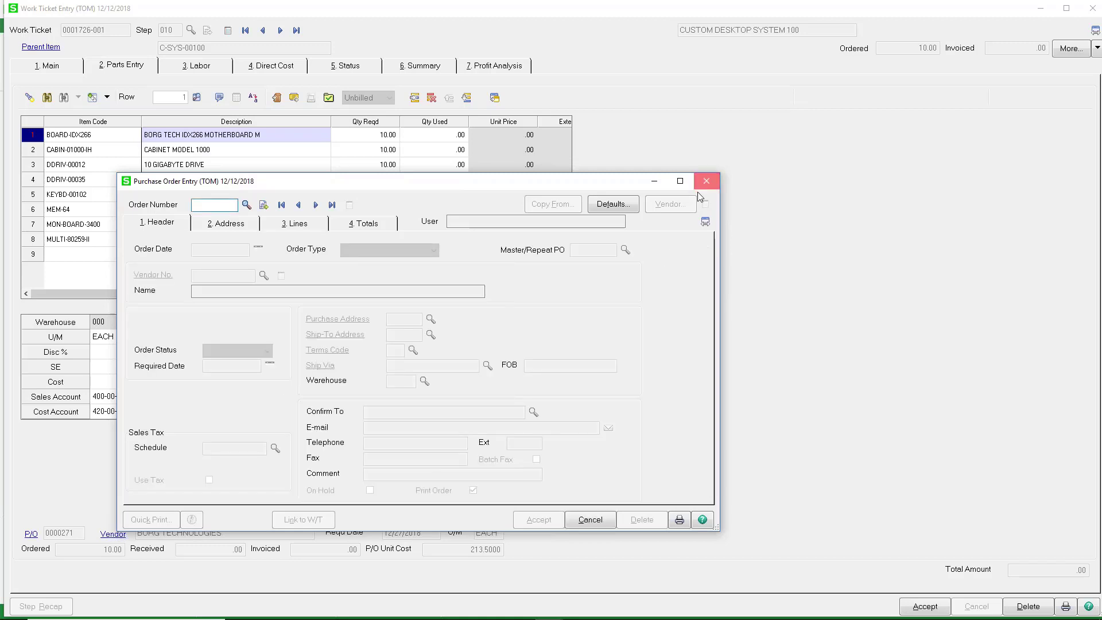
click(707, 181)
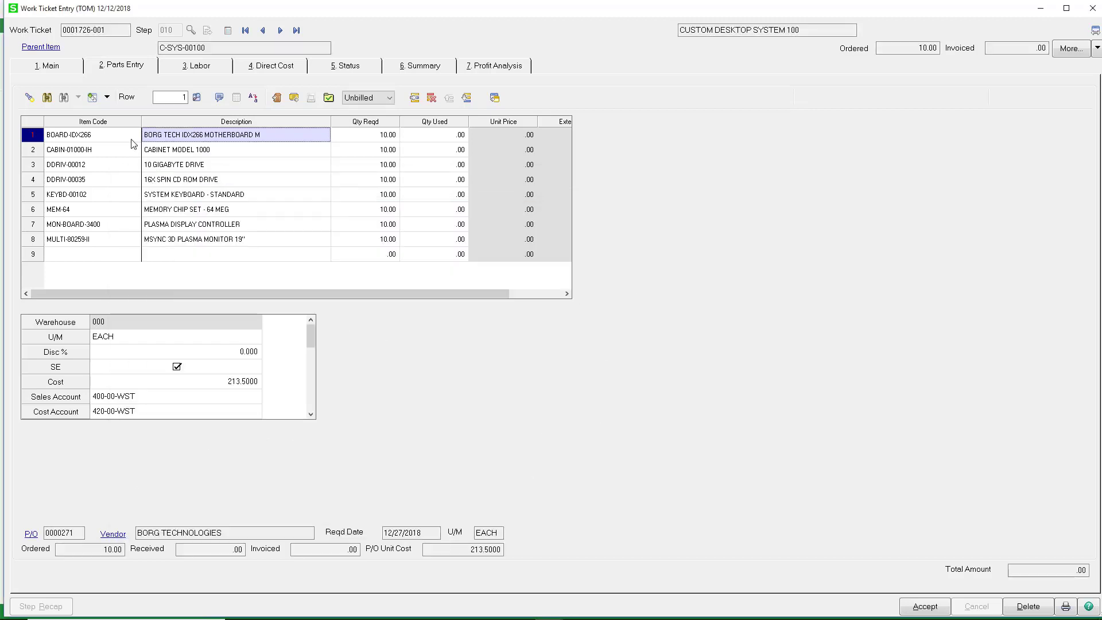
Open multiple-item purchase order generation starting from the CABIN-01000-IH part
click(117, 151)
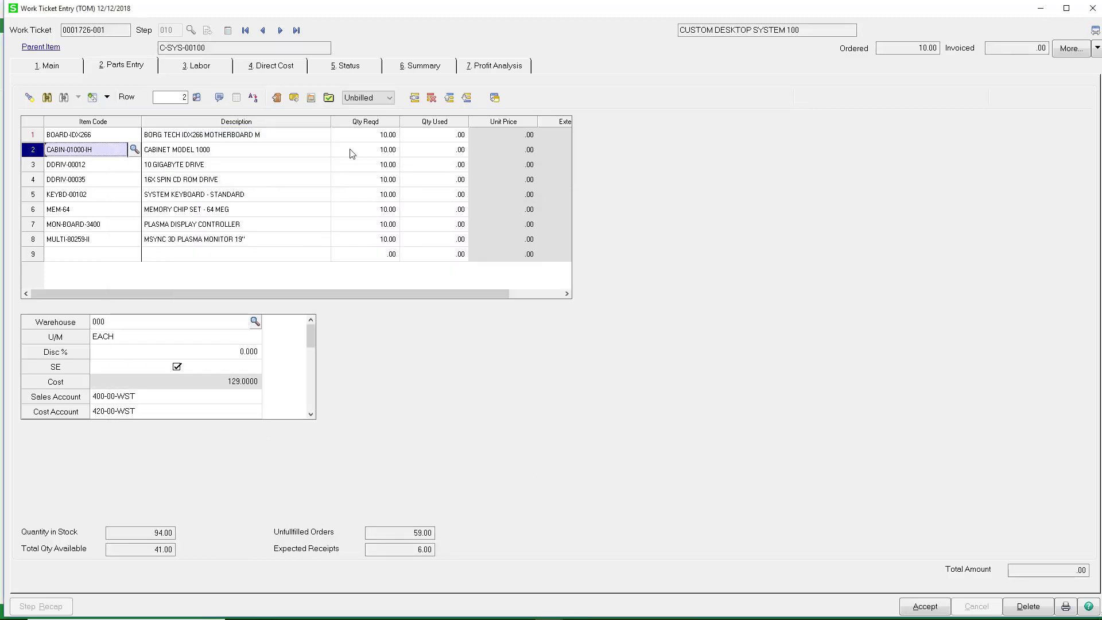
click(311, 97)
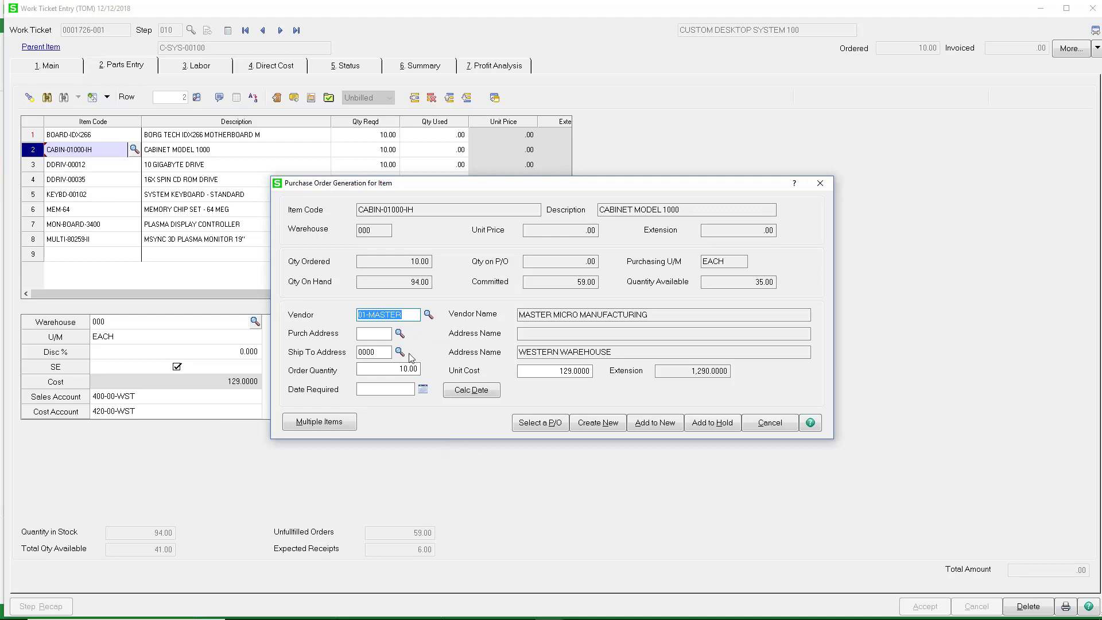
click(343, 423)
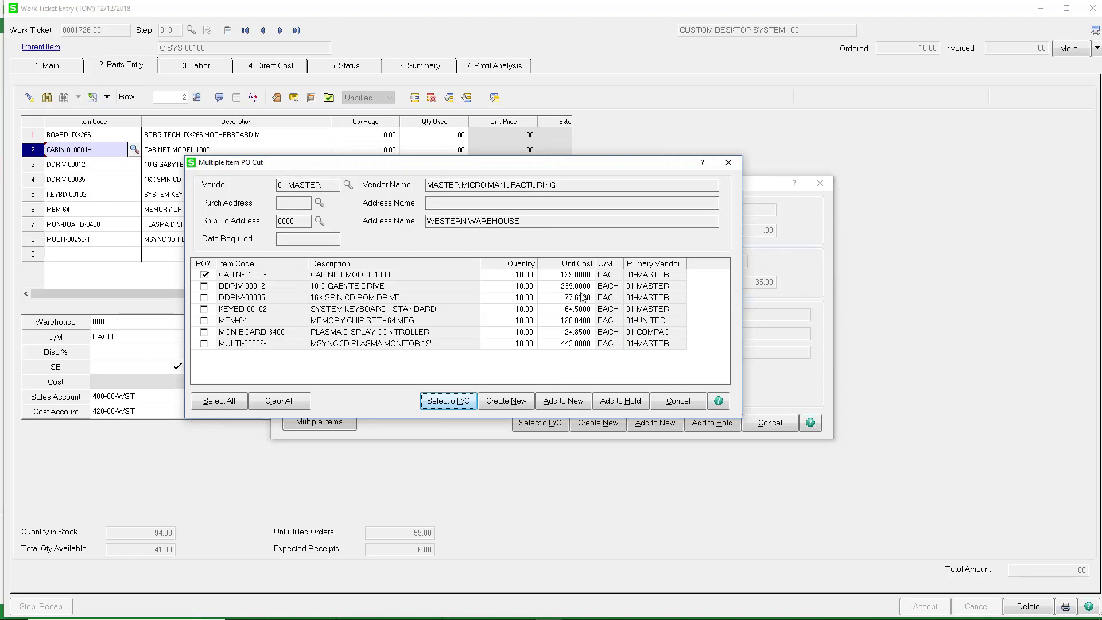
Add DDRIV-00012, DDRIV-00035, KEYBD-00102 and MULTI-80259-II to the selection and create one new purchase order for vendor 01-MASTER with the default header
click(204, 286)
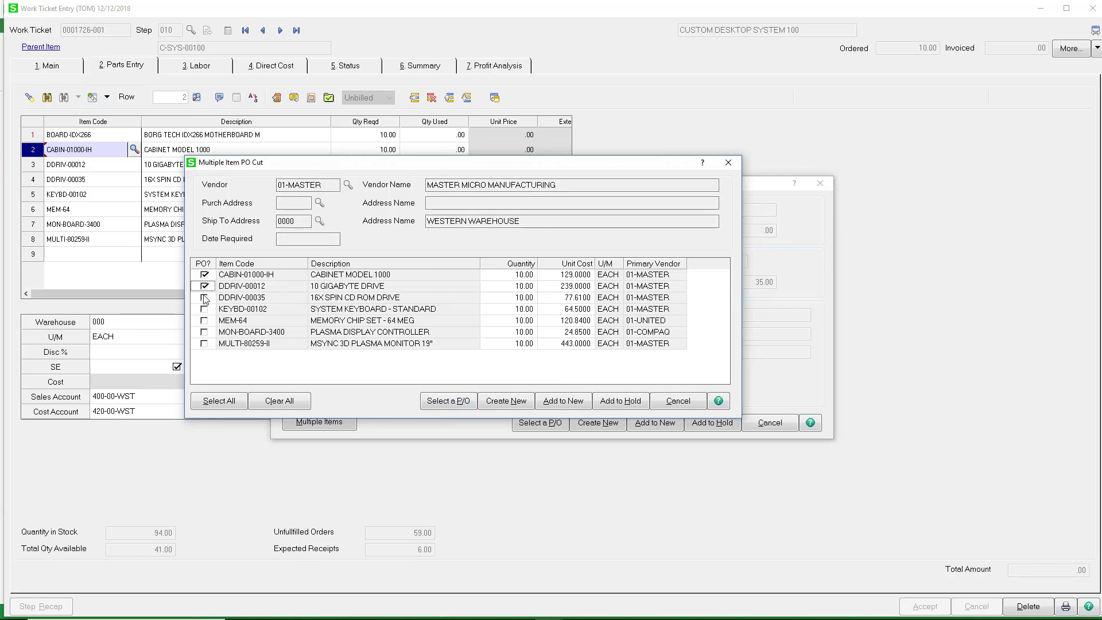
click(204, 298)
click(205, 310)
click(204, 344)
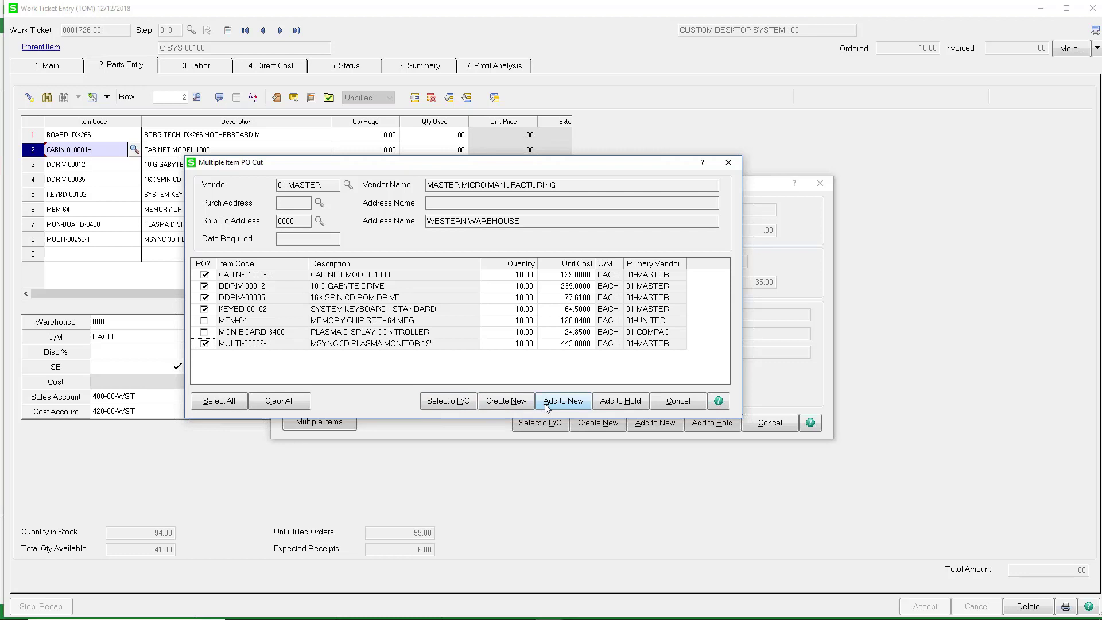
click(507, 404)
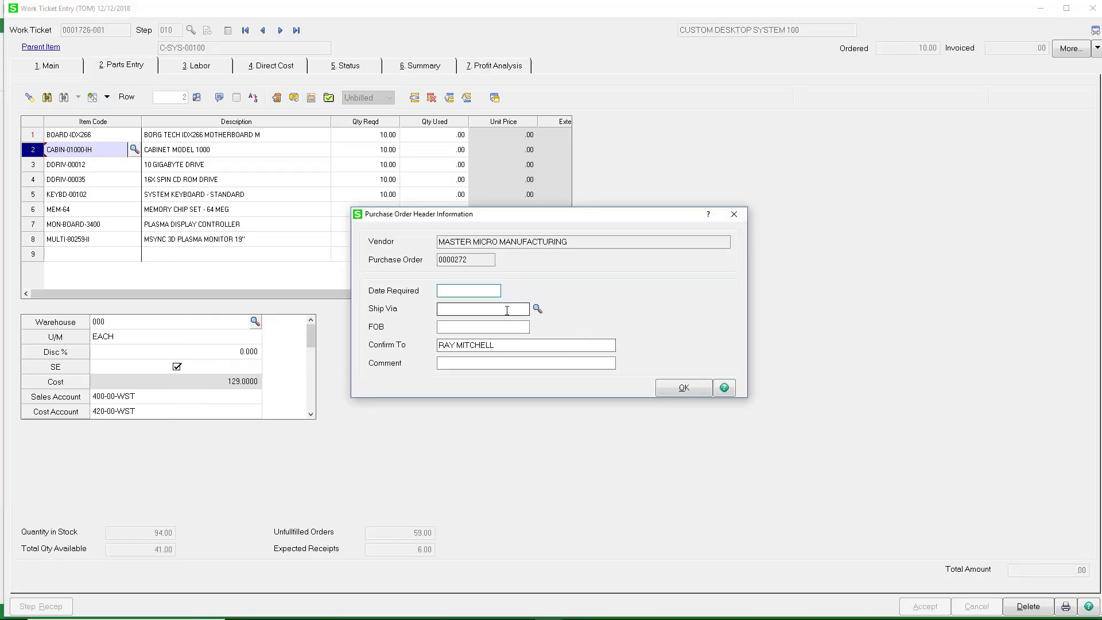
click(666, 385)
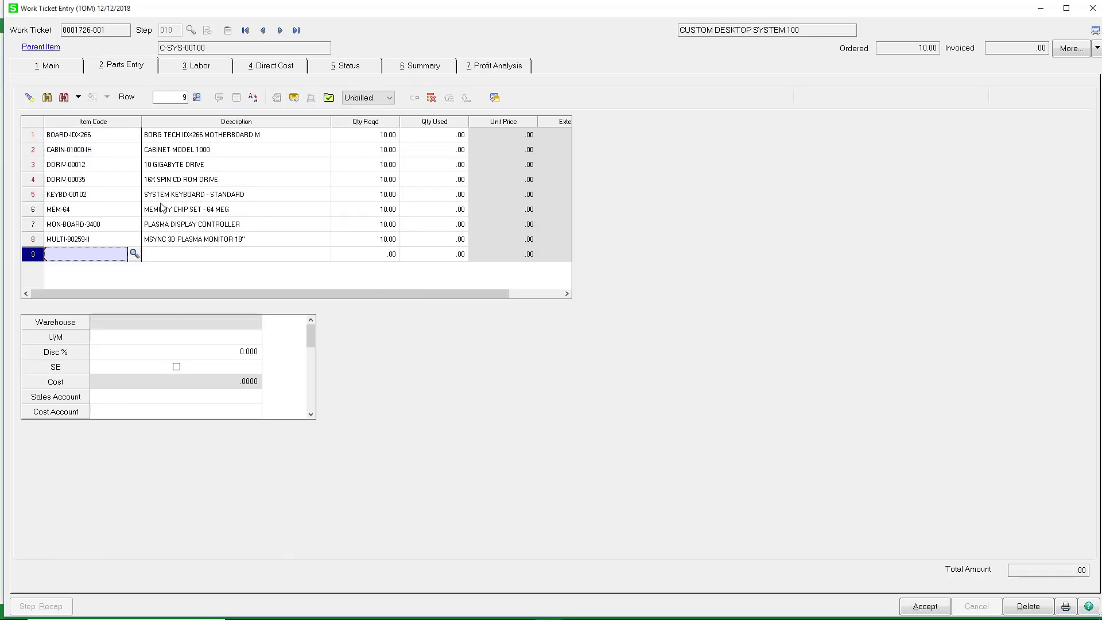
Check the purchase order link on the CABIN-01000-IH, DDRIV-00012 and DDRIV-00035 parts, and open the linked order's lines
click(122, 152)
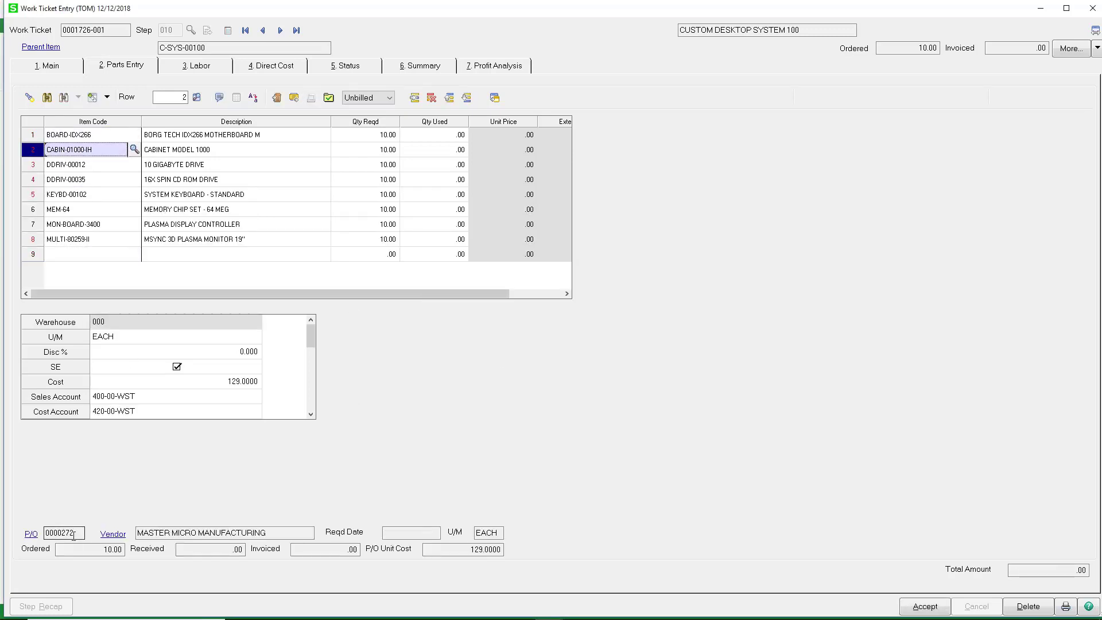
click(86, 166)
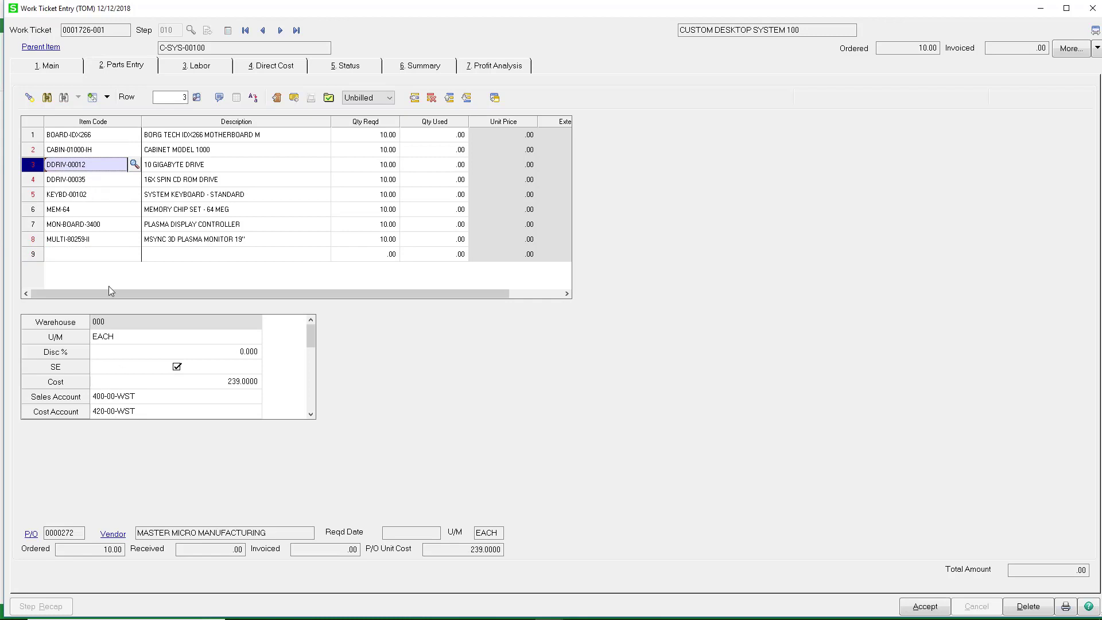
click(108, 181)
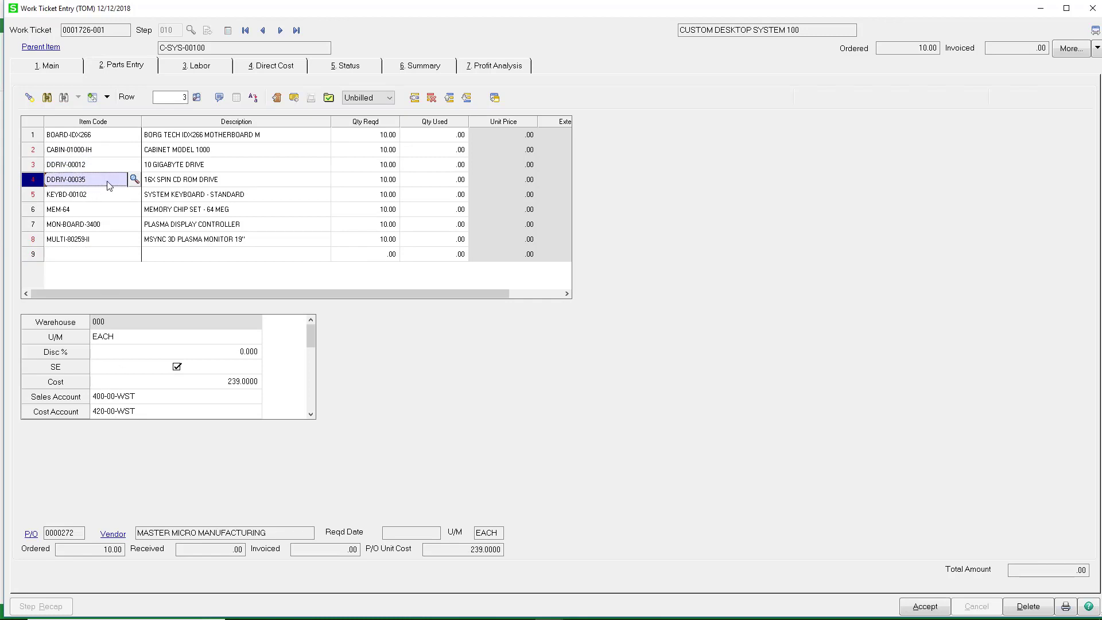
click(31, 534)
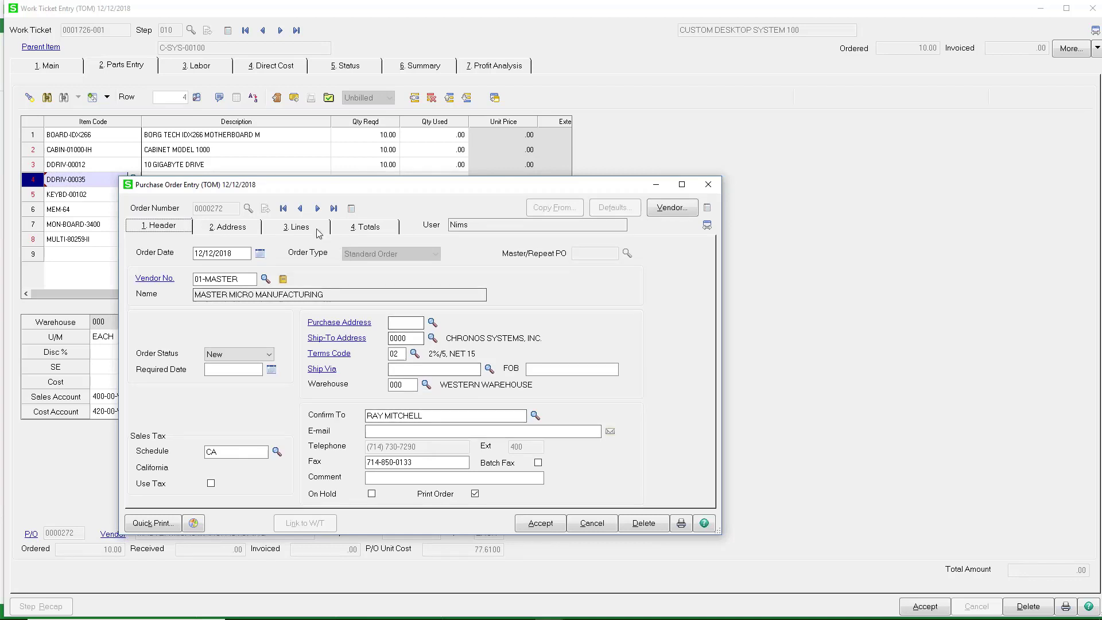
click(299, 227)
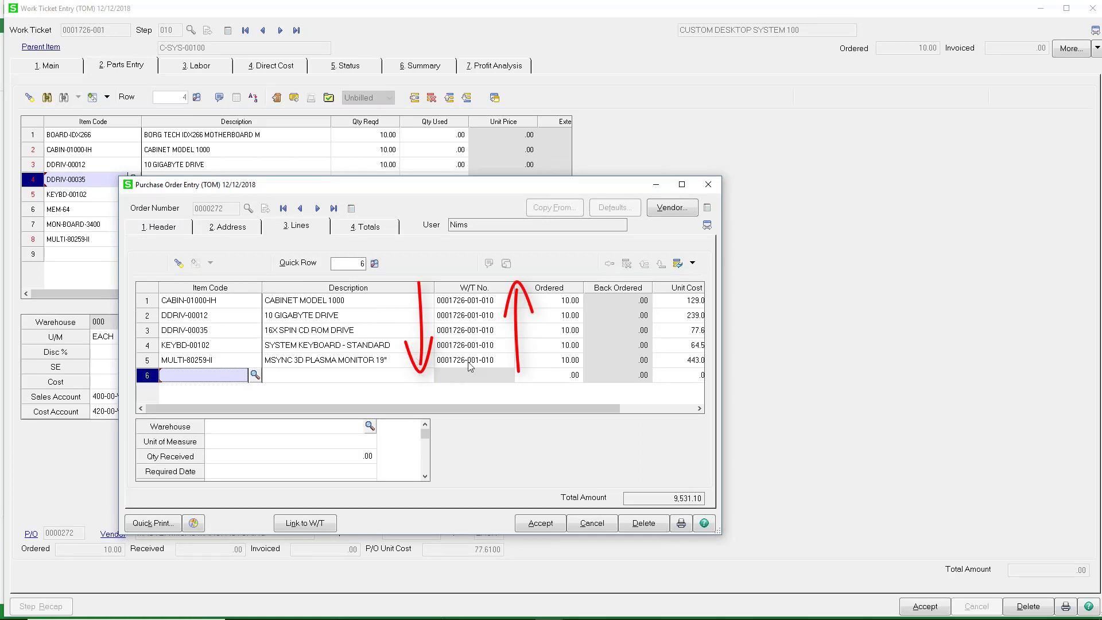
Close the linked purchase order and start a new sales order for Accounting System Associates with W/T class CST
click(592, 522)
click(592, 523)
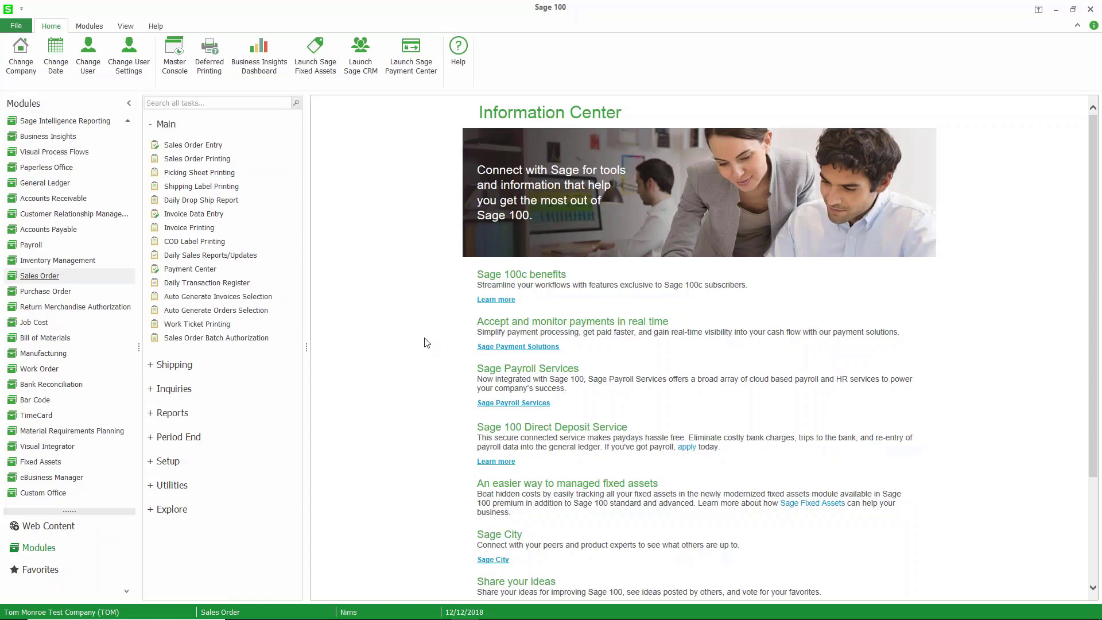
click(206, 148)
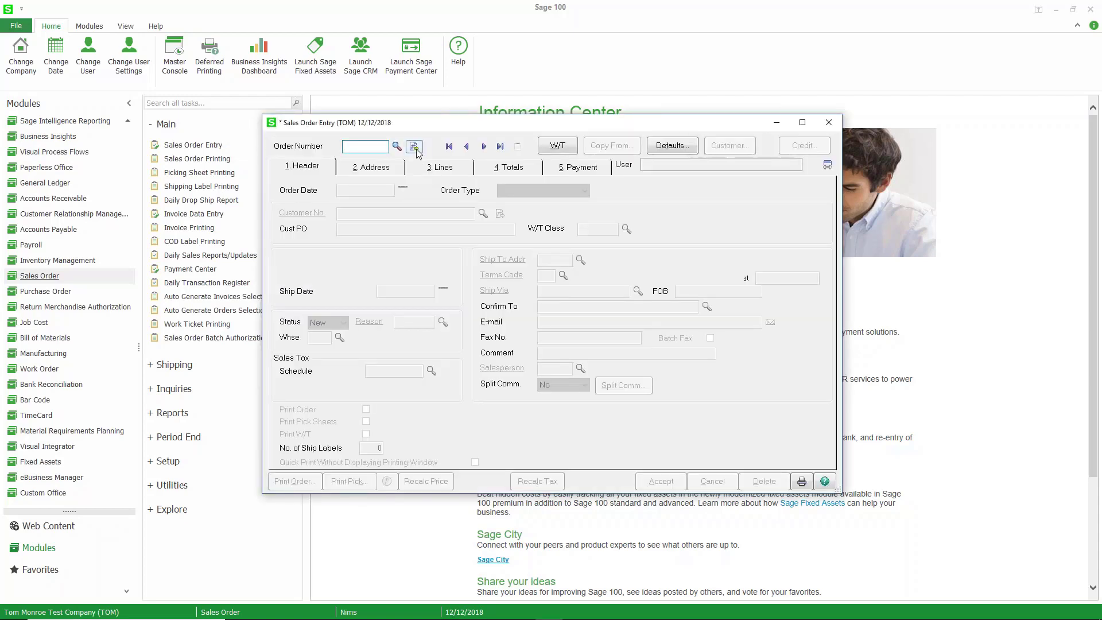
click(414, 147)
key(F2)
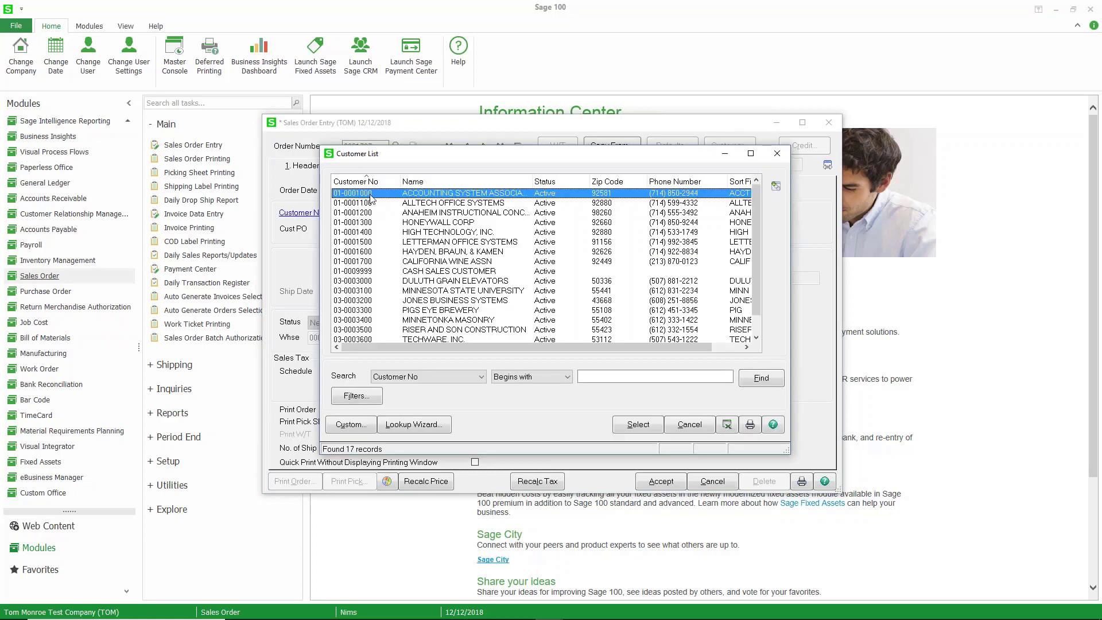
double_click(370, 194)
click(626, 229)
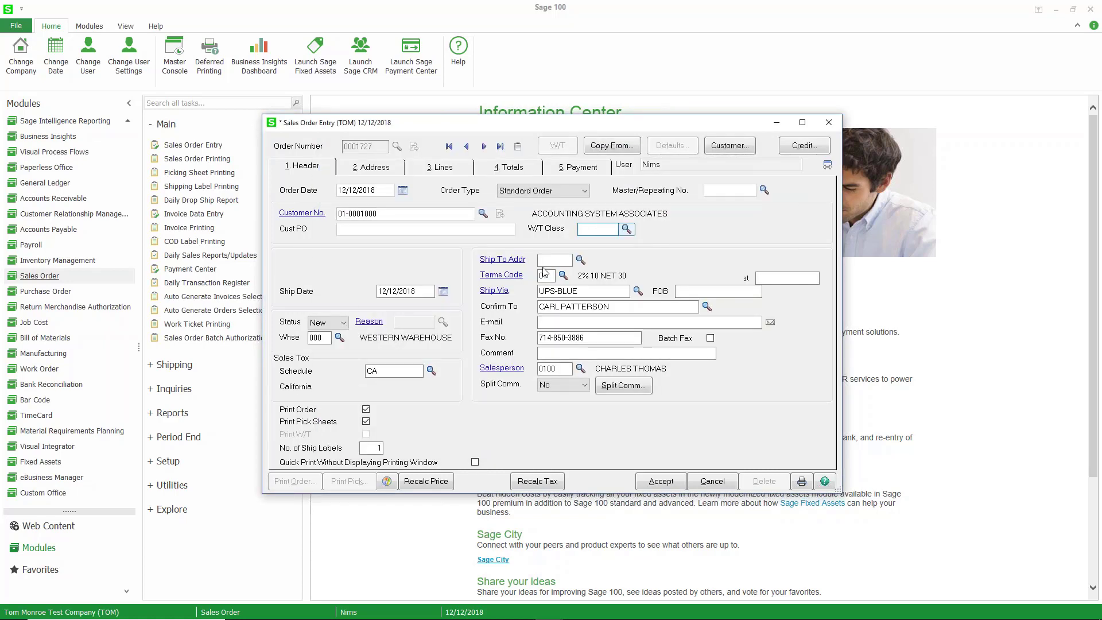
double_click(450, 195)
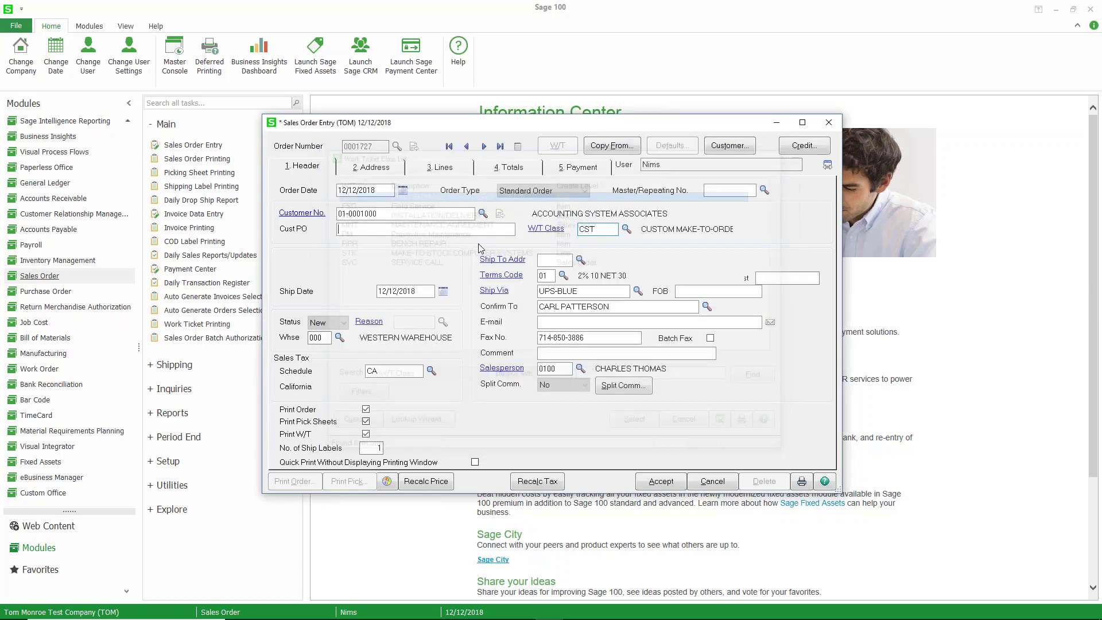
Add item C-SYS-00100 to the sales order lines with an ordered quantity of 10
click(439, 166)
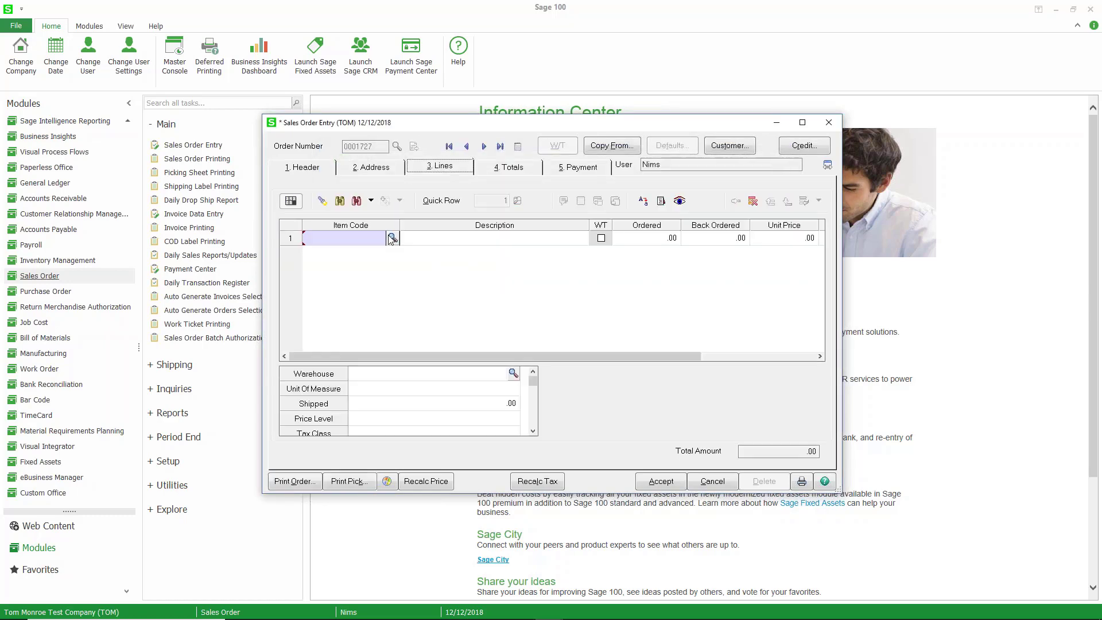
key(F2)
click(368, 223)
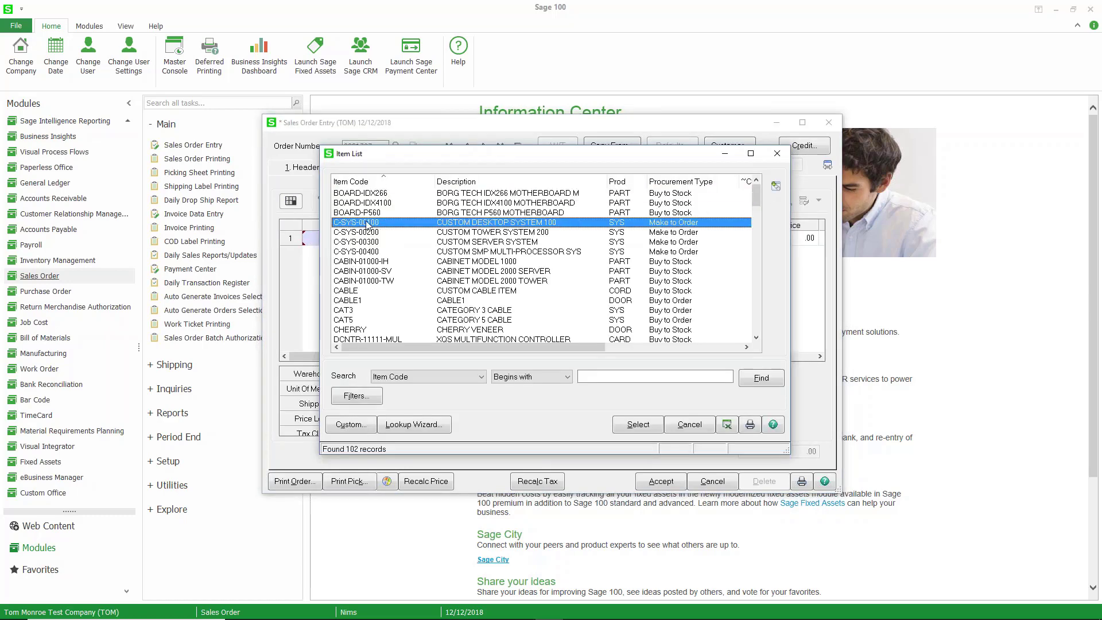
double_click(368, 224)
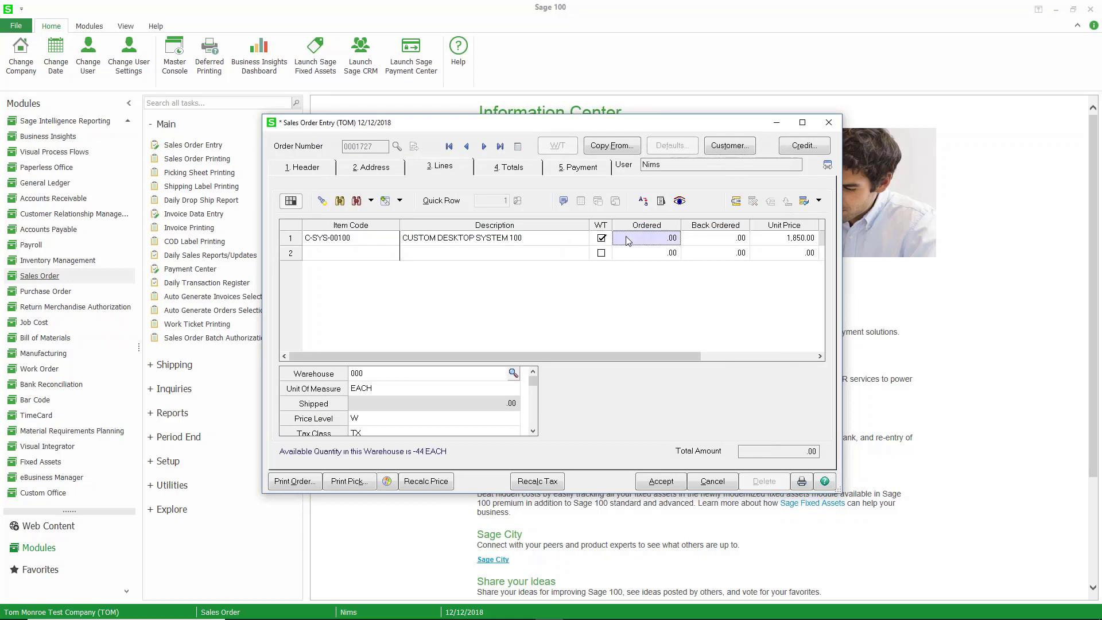
text(10)
key(Tab)
key(Tab)
key(Tab)
key(Tab)
key(Tab)
key(Tab)
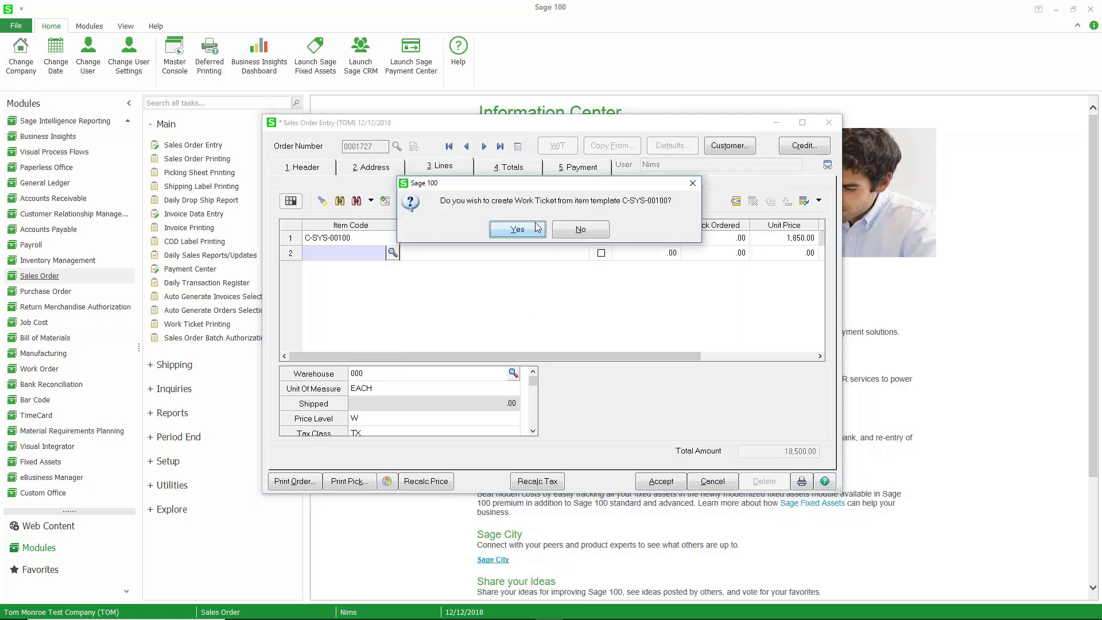
Create the work ticket from item template C-SYS-00100, accept its step 000, and open the parts of step 010, Configure components
click(531, 232)
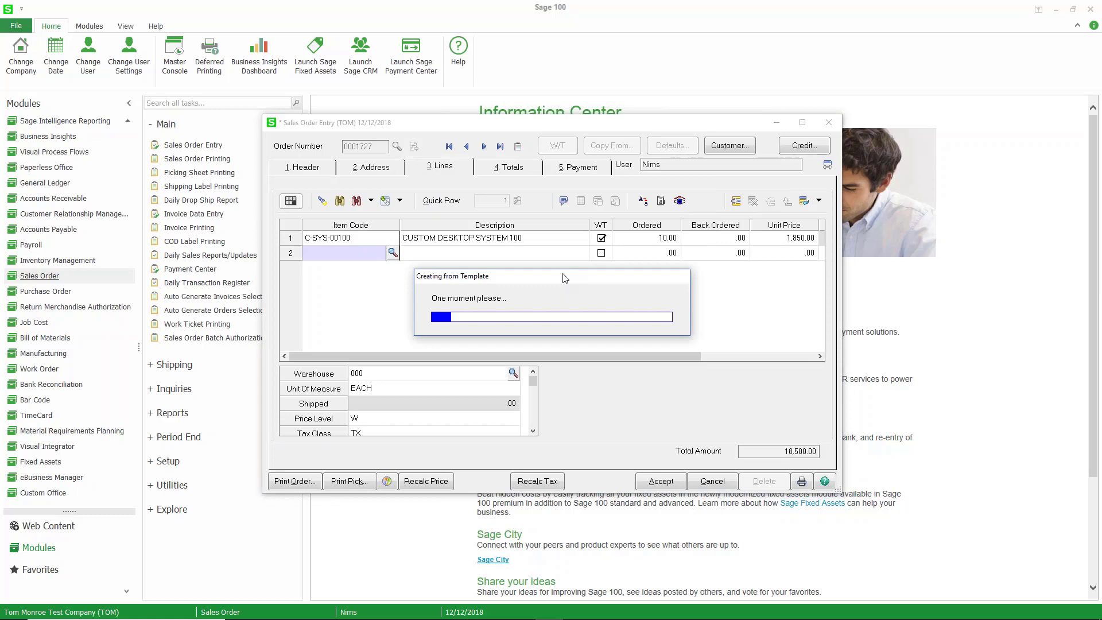
click(518, 229)
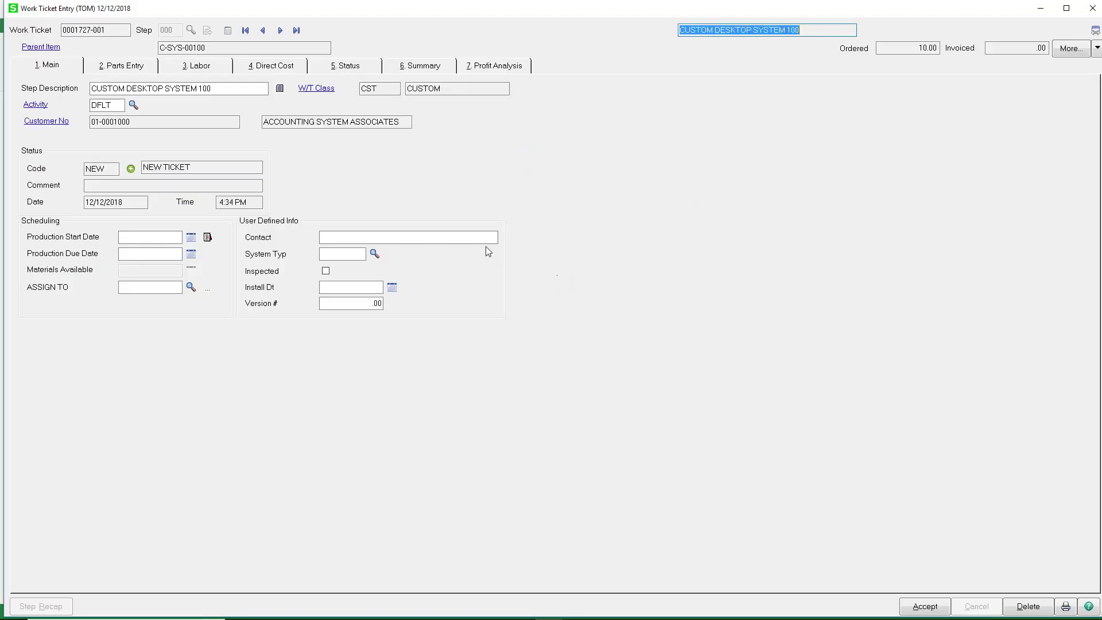
click(916, 608)
click(190, 29)
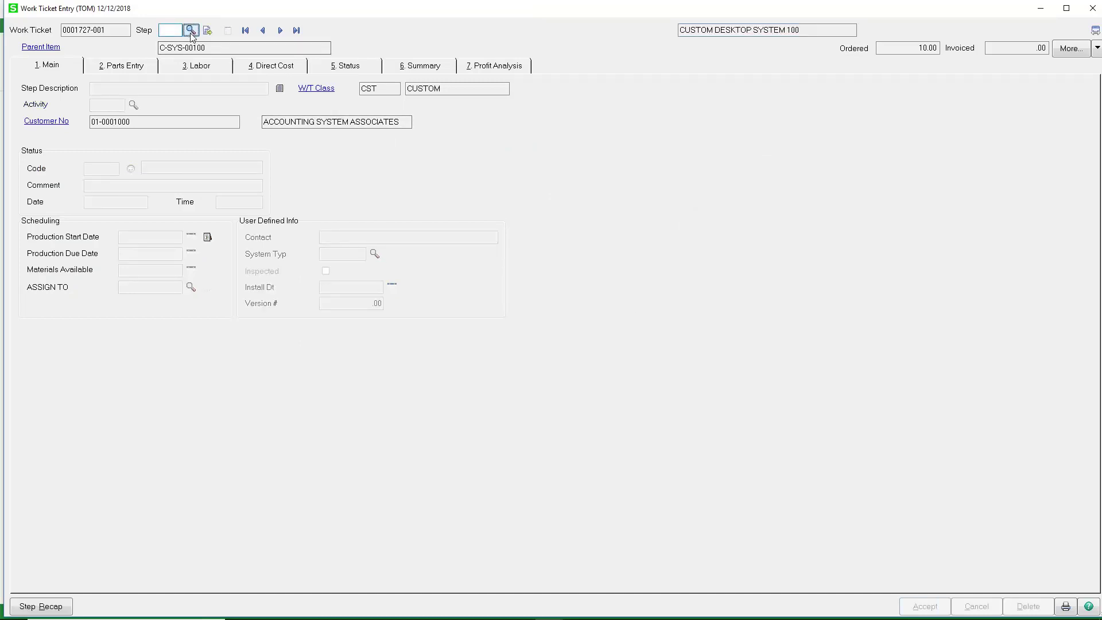
double_click(349, 204)
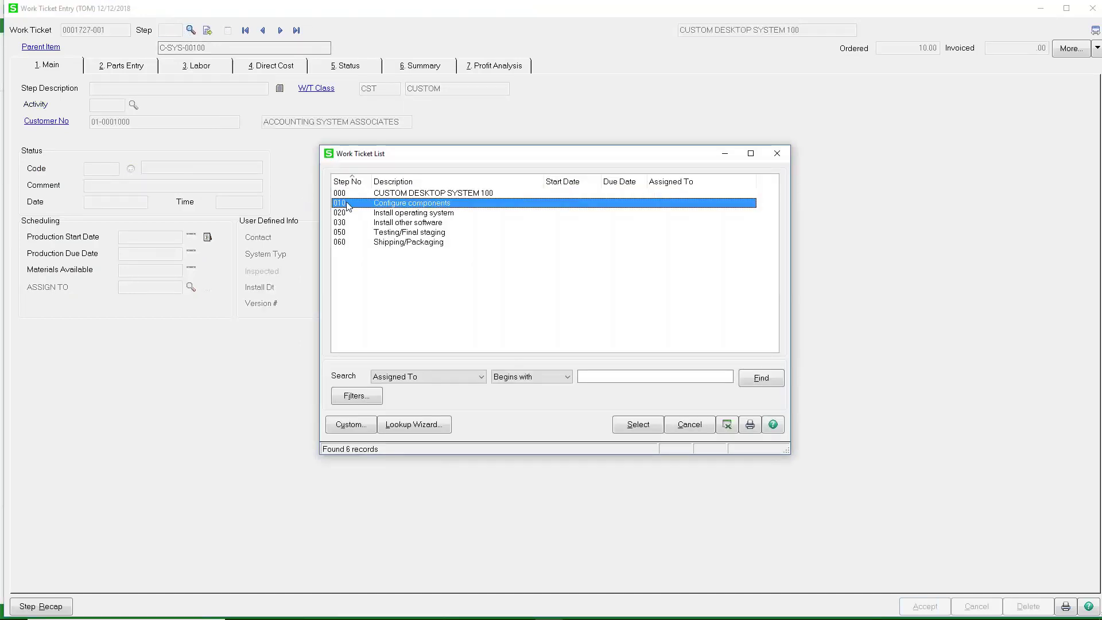
click(147, 68)
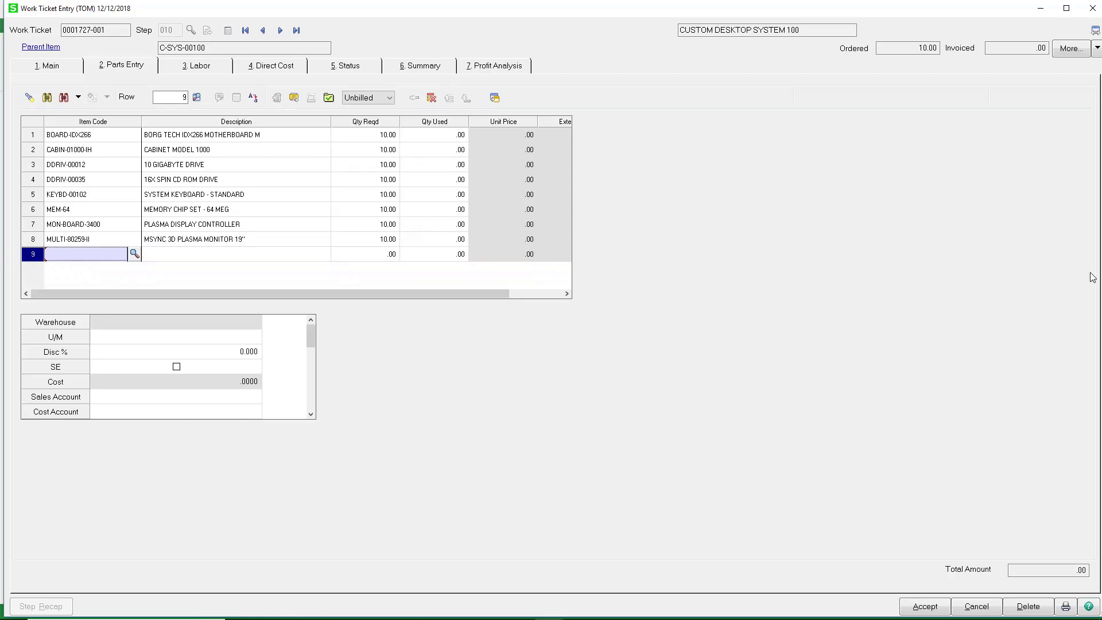
Accept step 010 and close the work ticket, then accept the sales order and put its entry window away
click(931, 606)
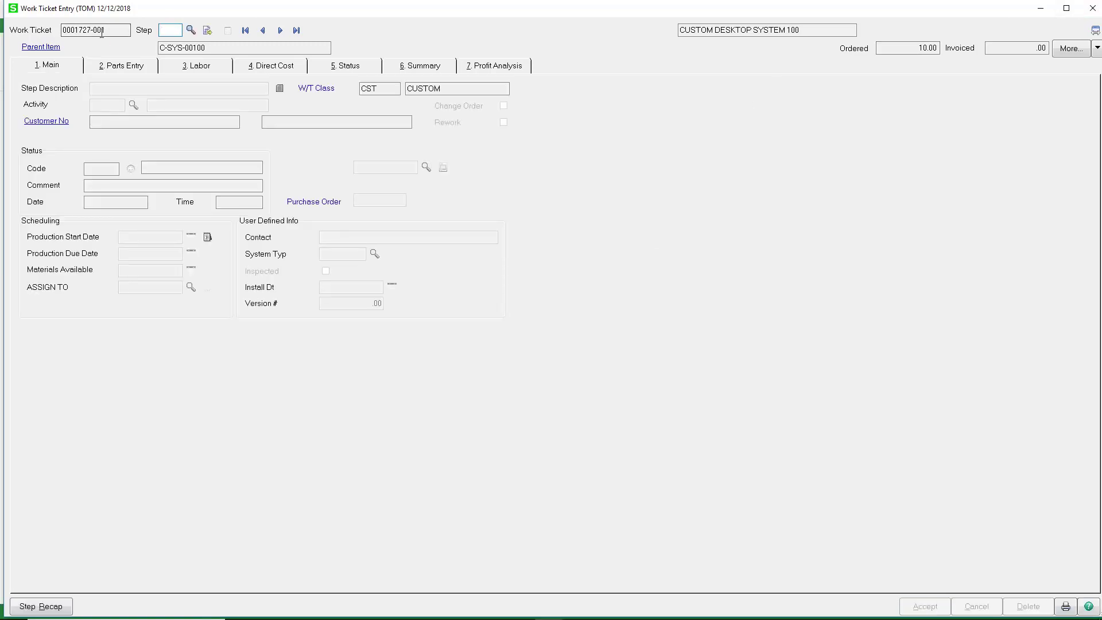
click(1092, 9)
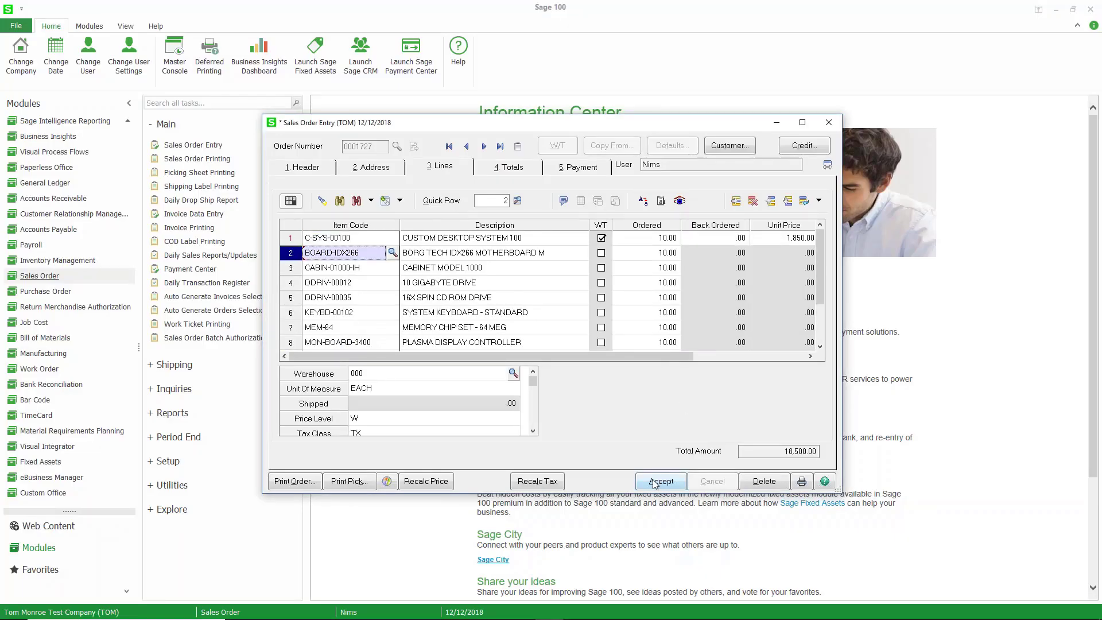
key(alt+4)
click(828, 123)
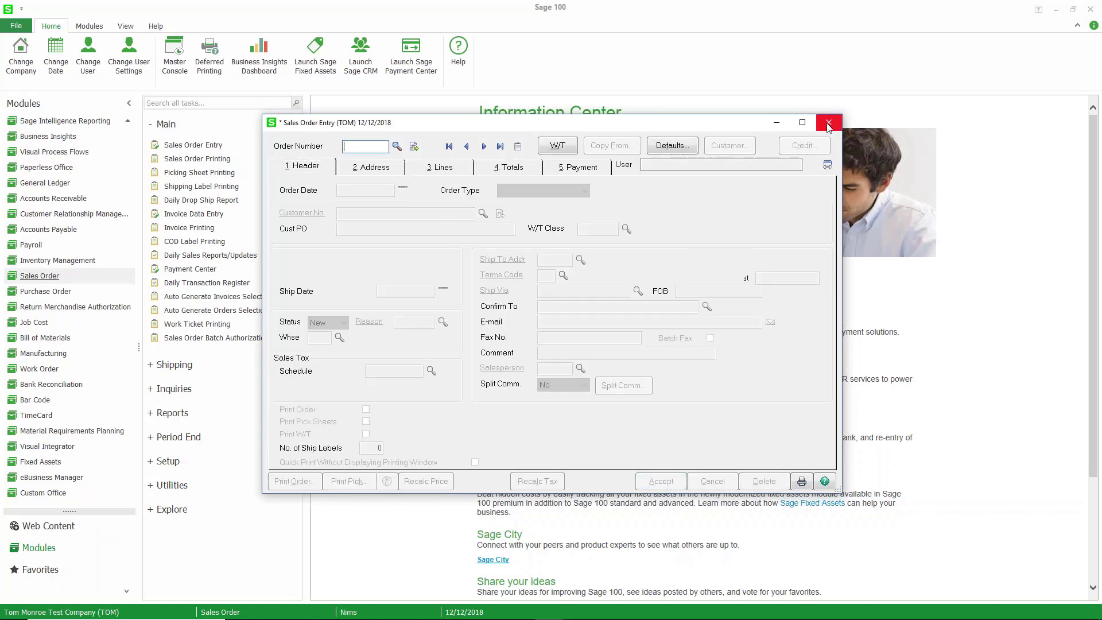
click(776, 122)
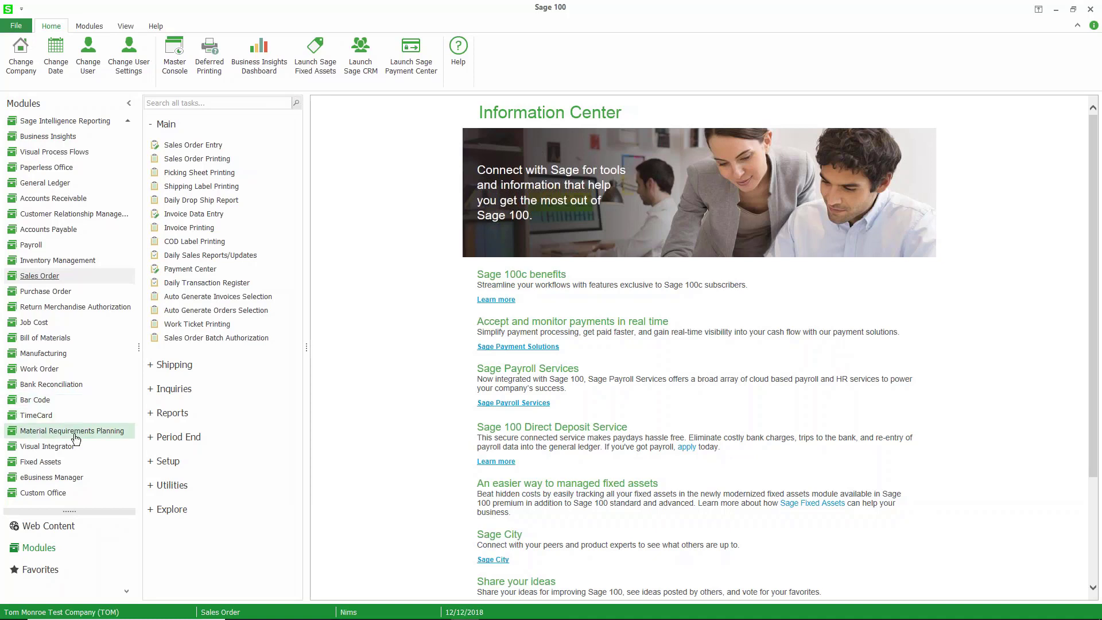
Start a new purchase order in the Purchase Order module for vendor 01-BORG
click(46, 291)
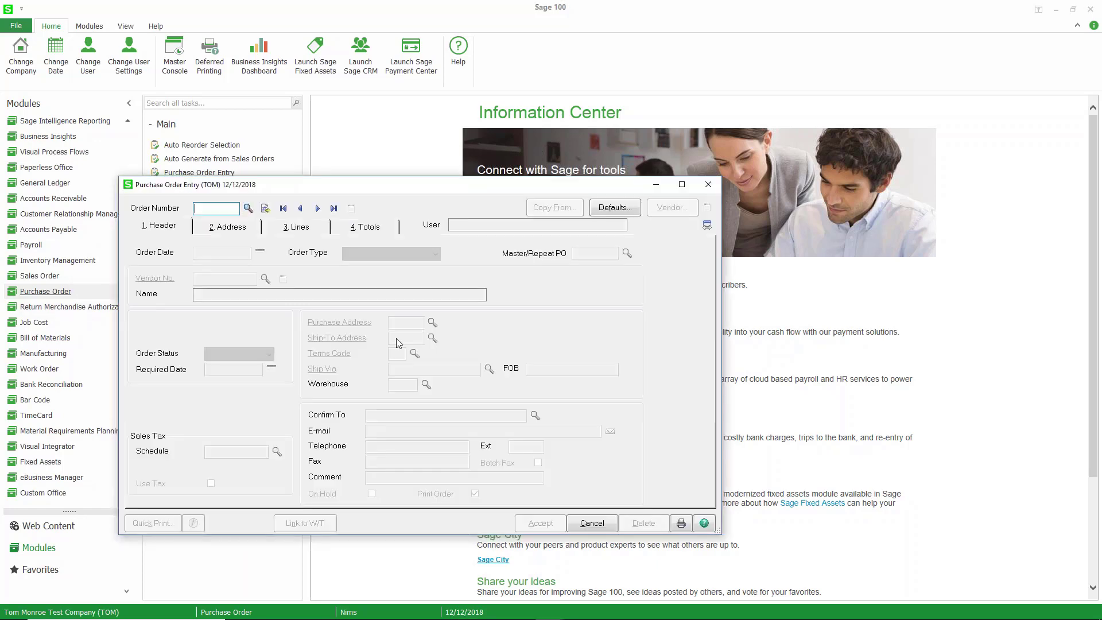
click(264, 208)
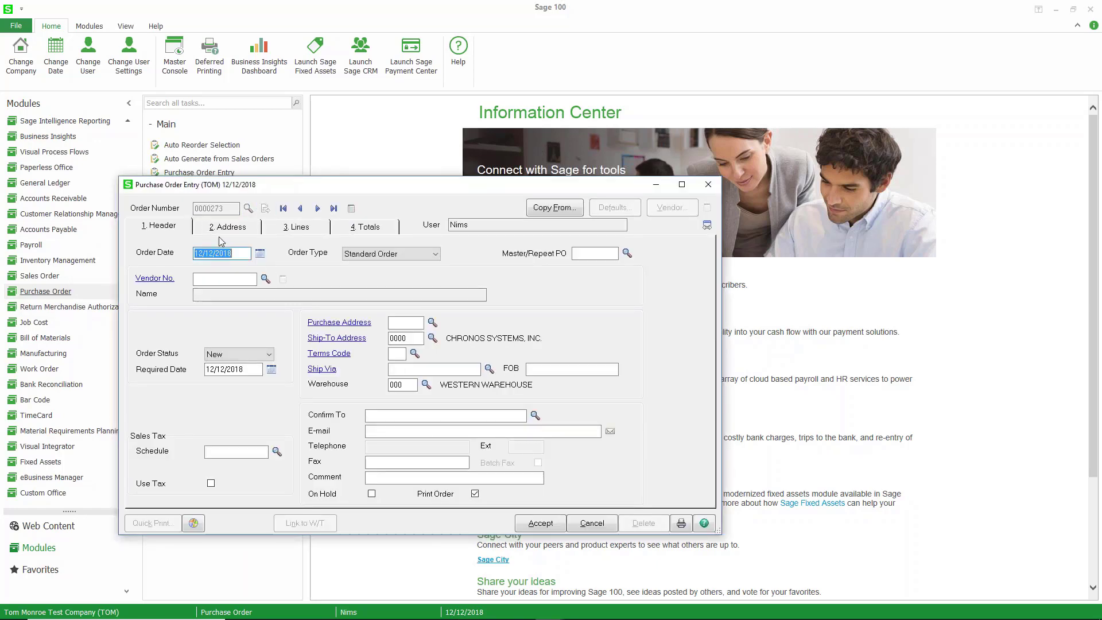
click(265, 278)
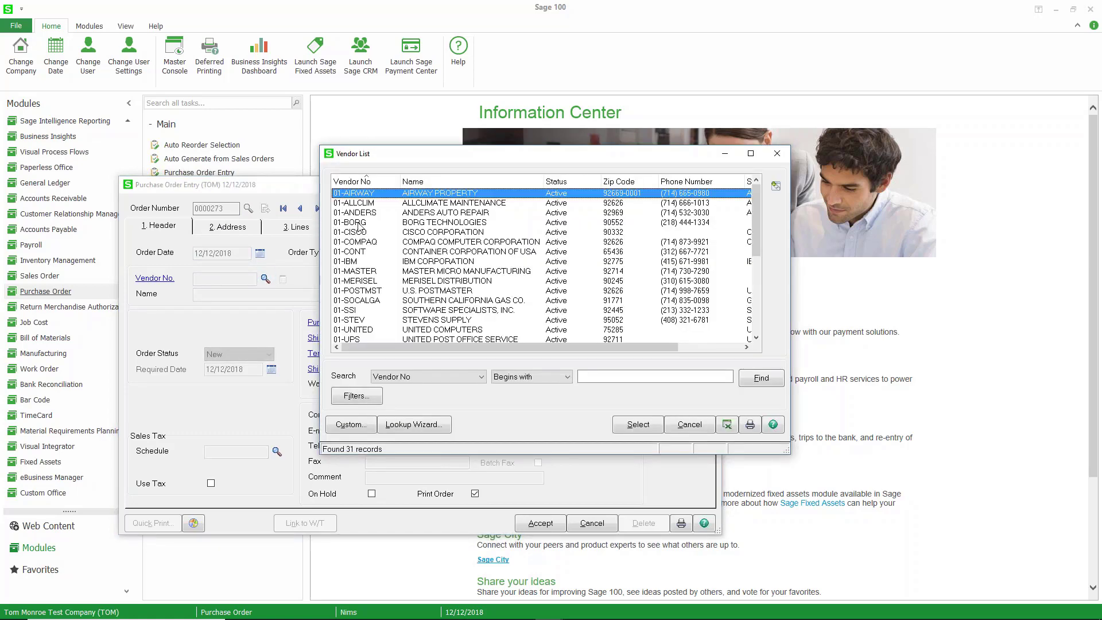
double_click(361, 226)
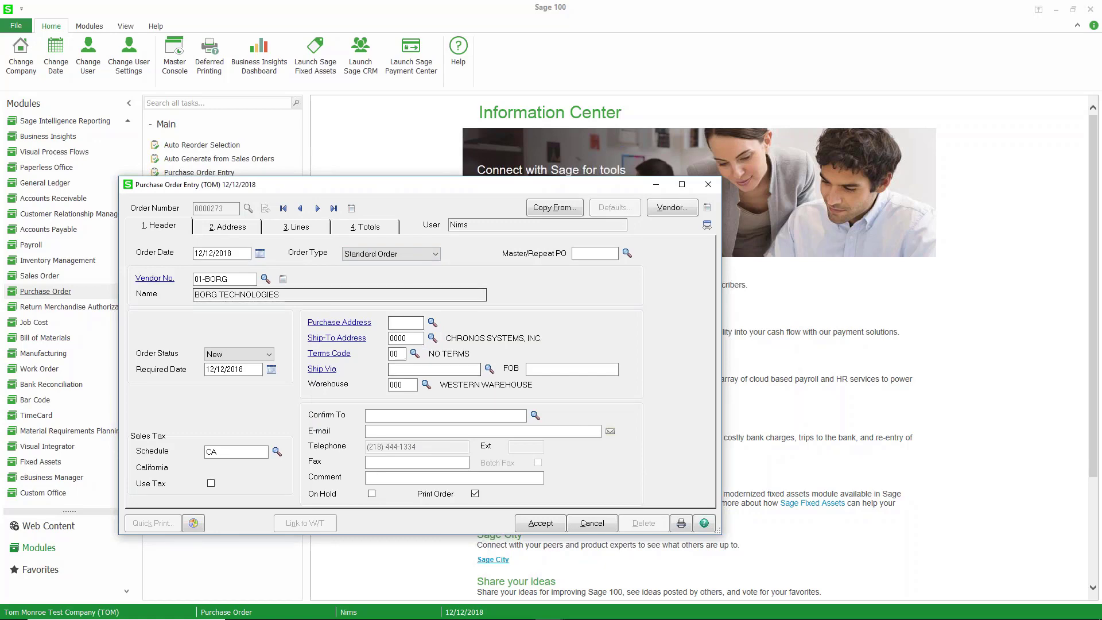
Add item BOARD-IDX266 as the first line of the purchase order
key(alt+3)
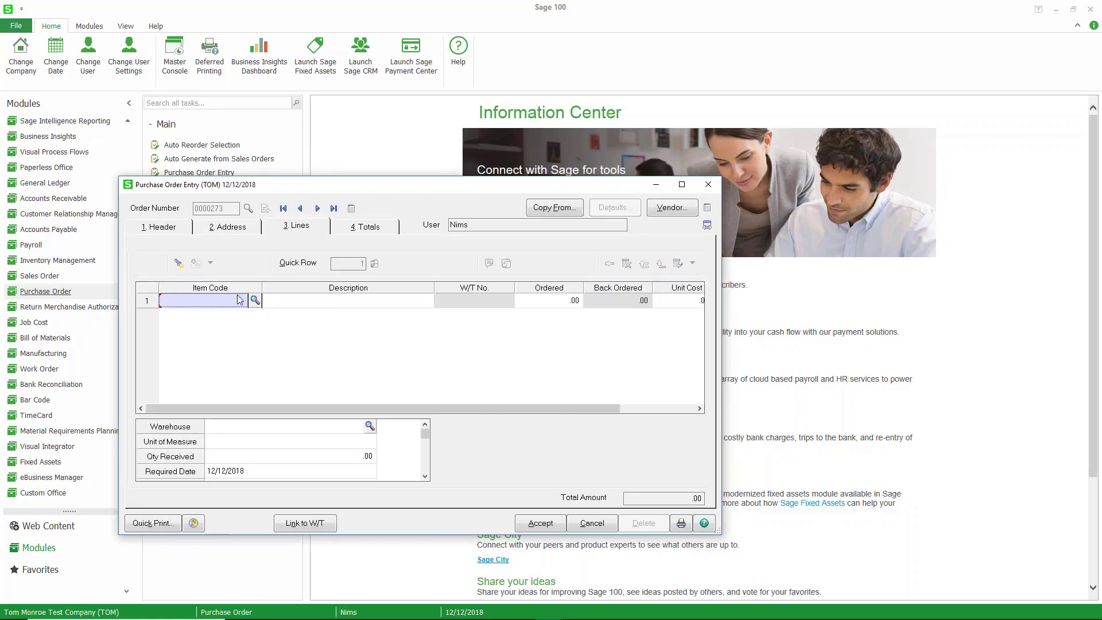
click(255, 301)
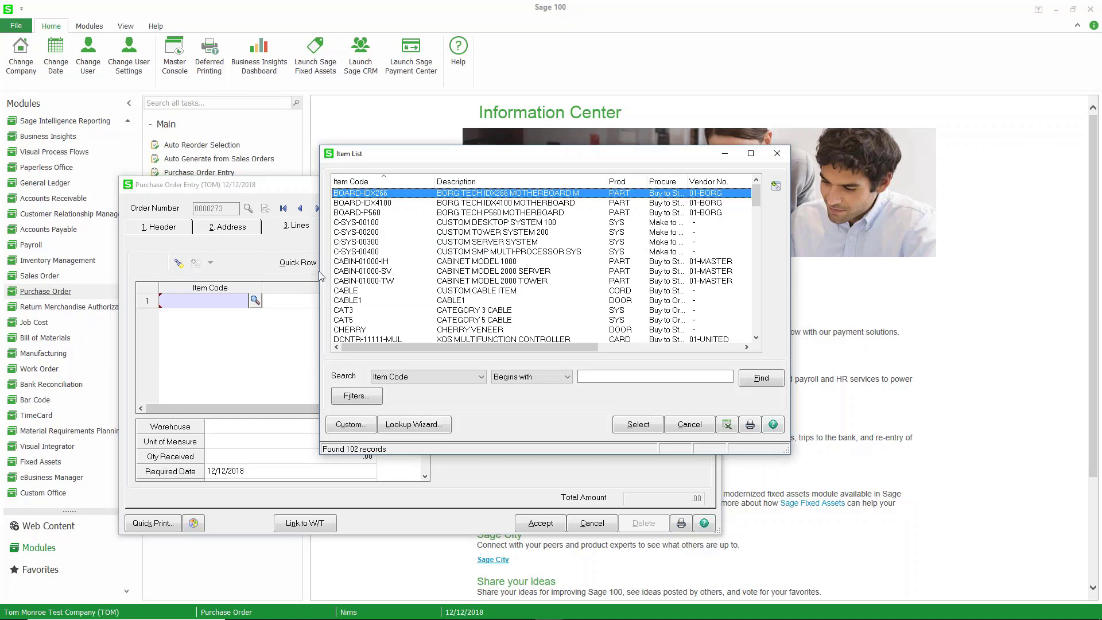
key(Return)
click(645, 416)
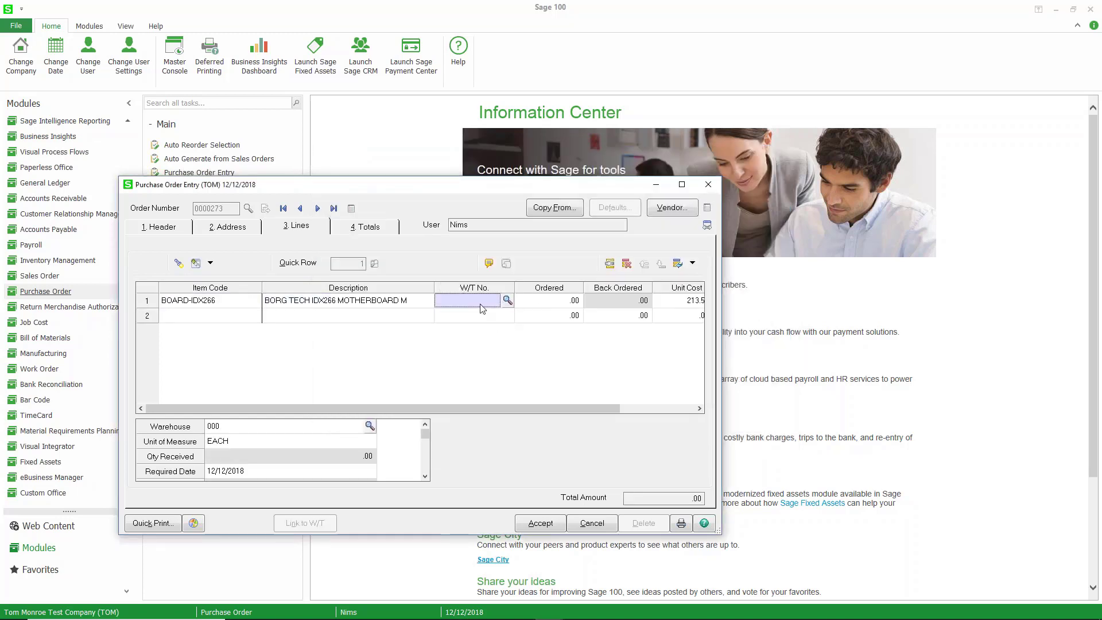
Link the BOARD-IDX266 line to step 010, Configure components, of the work ticket just created from the new sales order
click(508, 301)
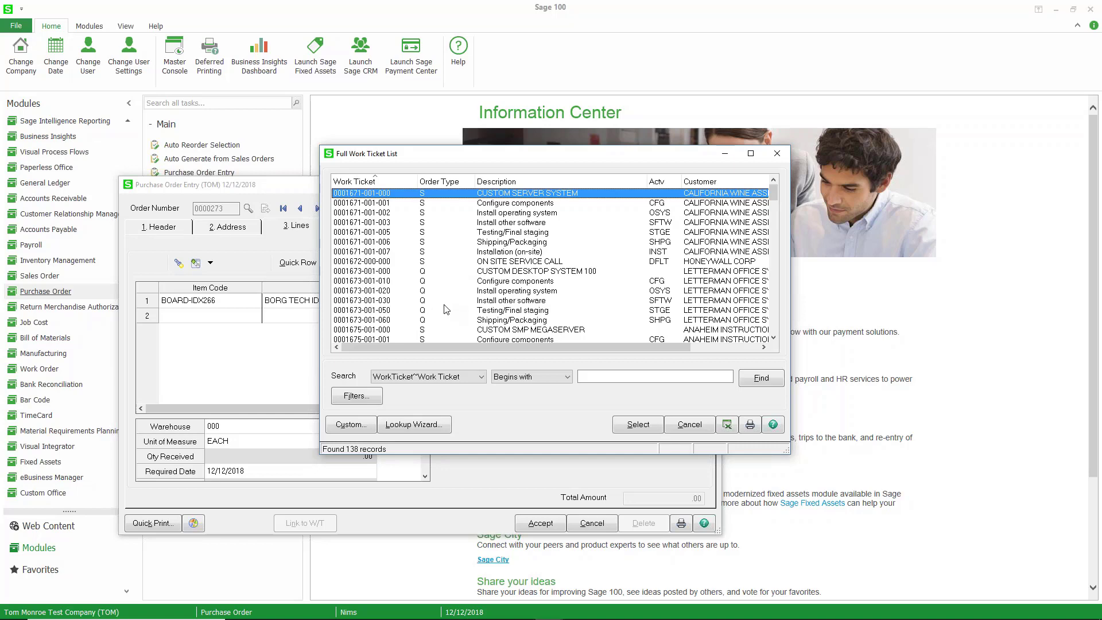
scroll(447, 310, down, 8)
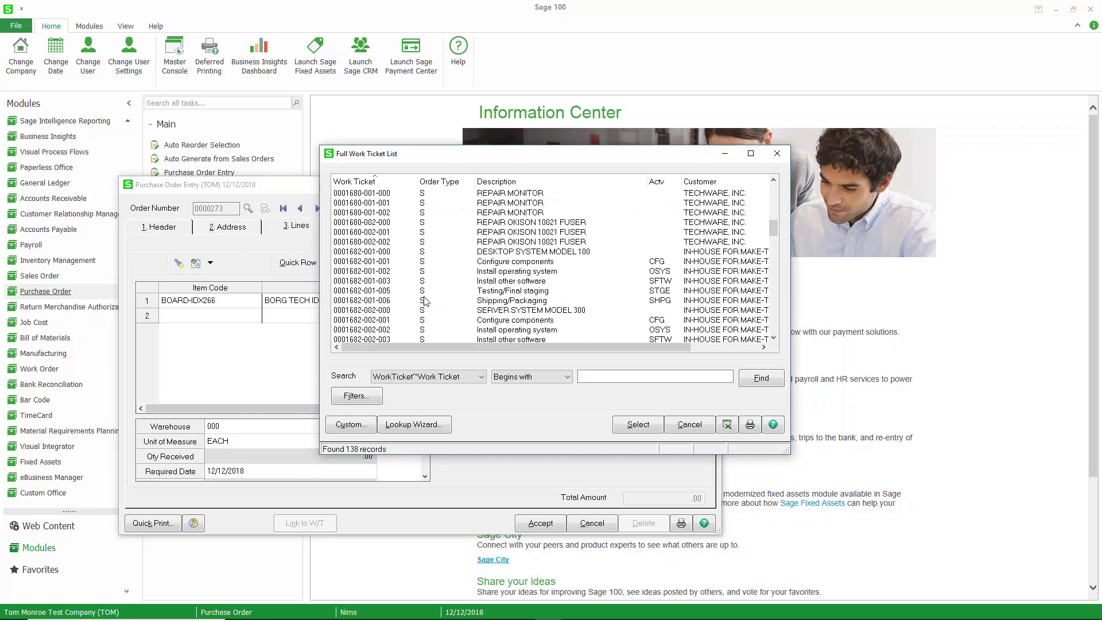
scroll(424, 301, down, 20)
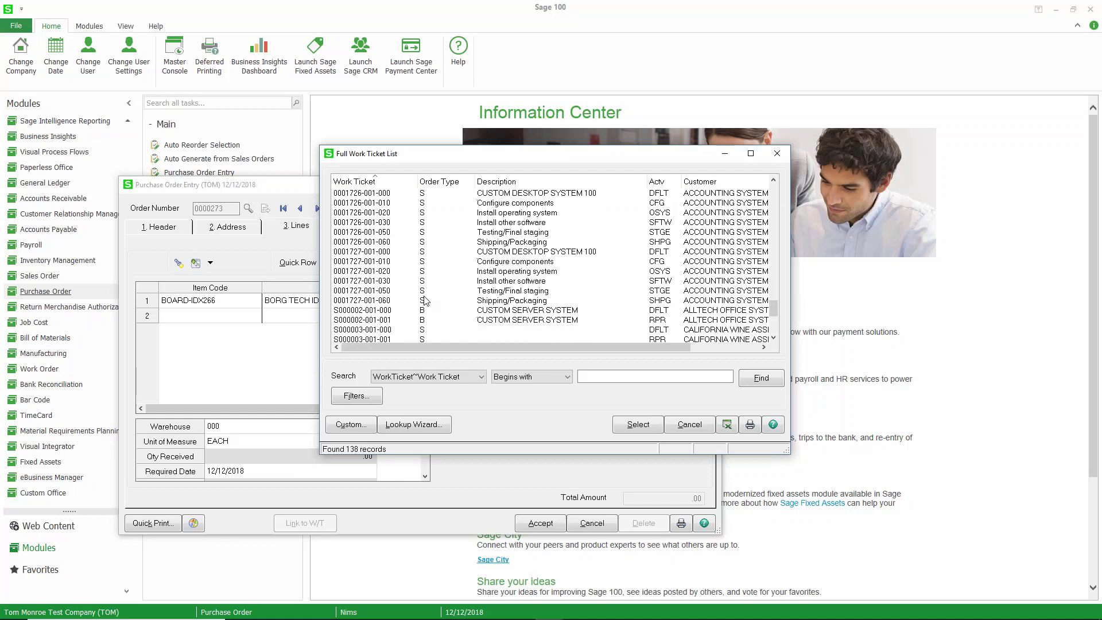
scroll(425, 301, down, 1)
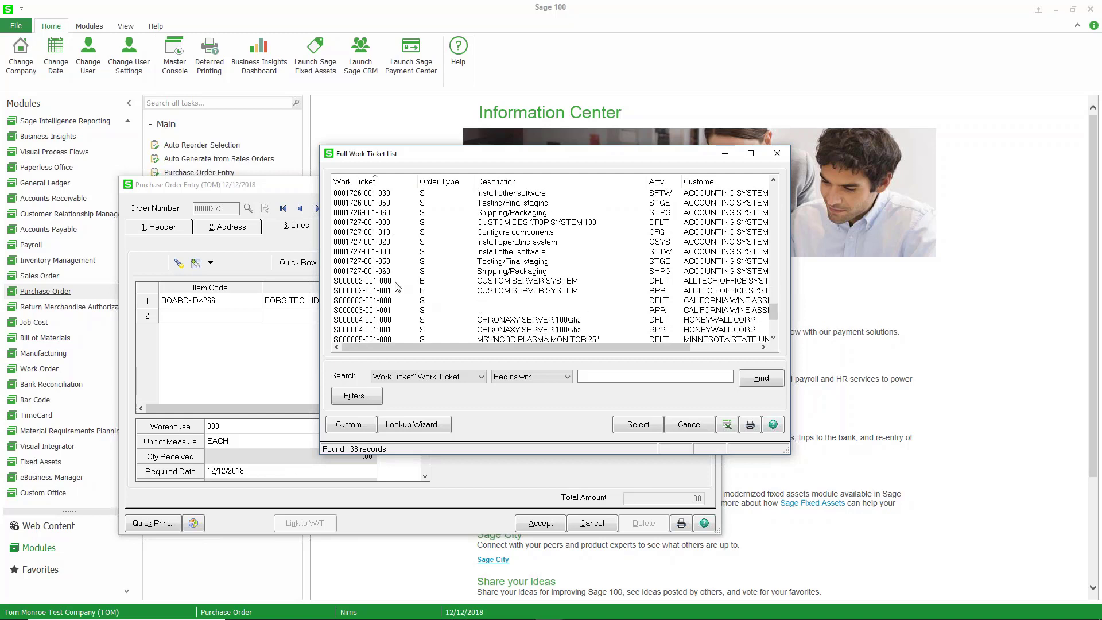
click(386, 234)
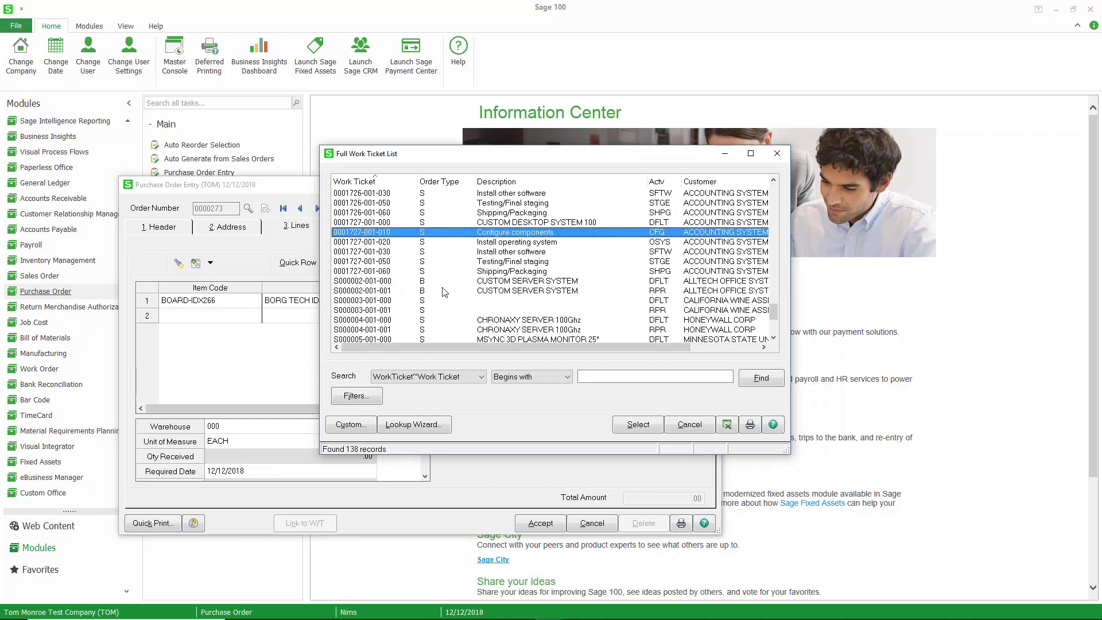
click(638, 425)
Set the ordered quantity of the BOARD-IDX266 line to 10, keeping the default unit cost
click(553, 300)
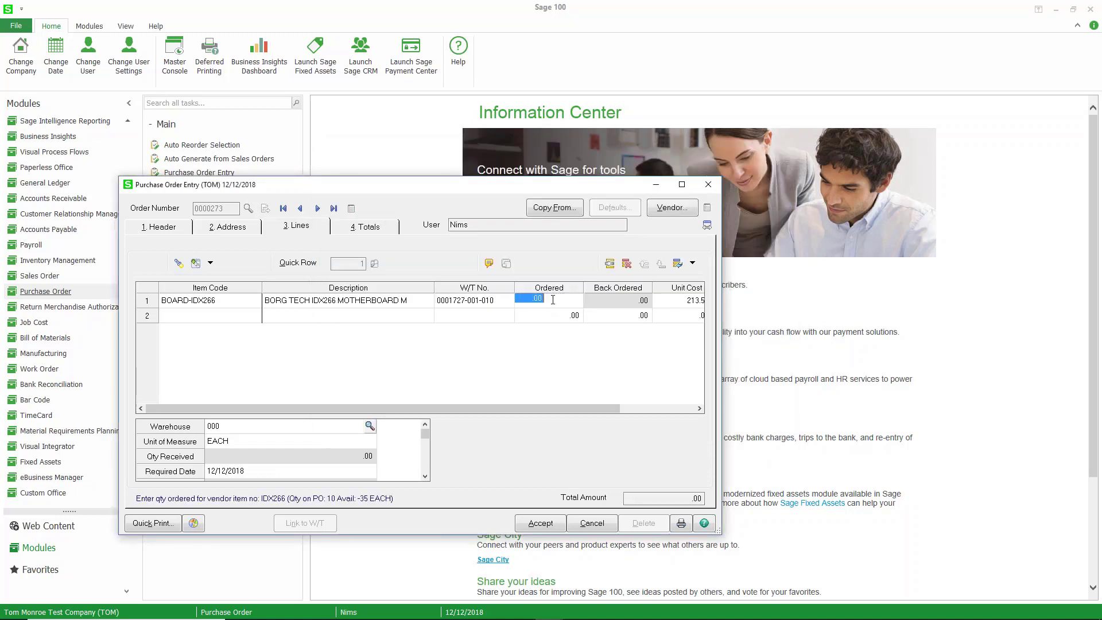
text(10)
key(Tab)
key(Tab)
key(Tab)
key(Tab)
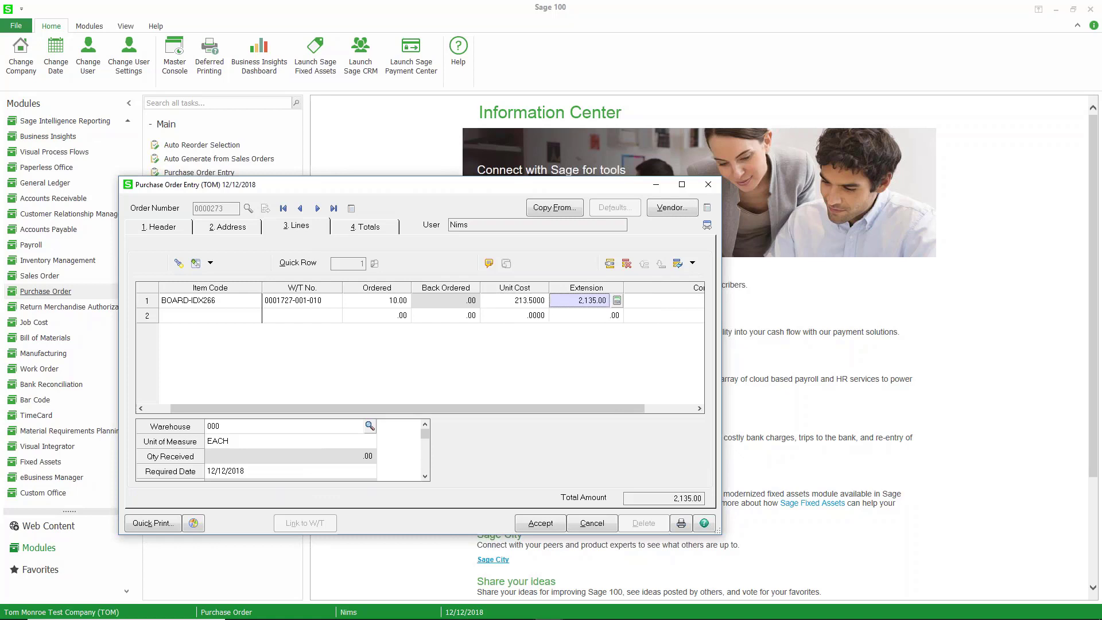
Accept the completed purchase order with its totals and put the entry window away
click(541, 523)
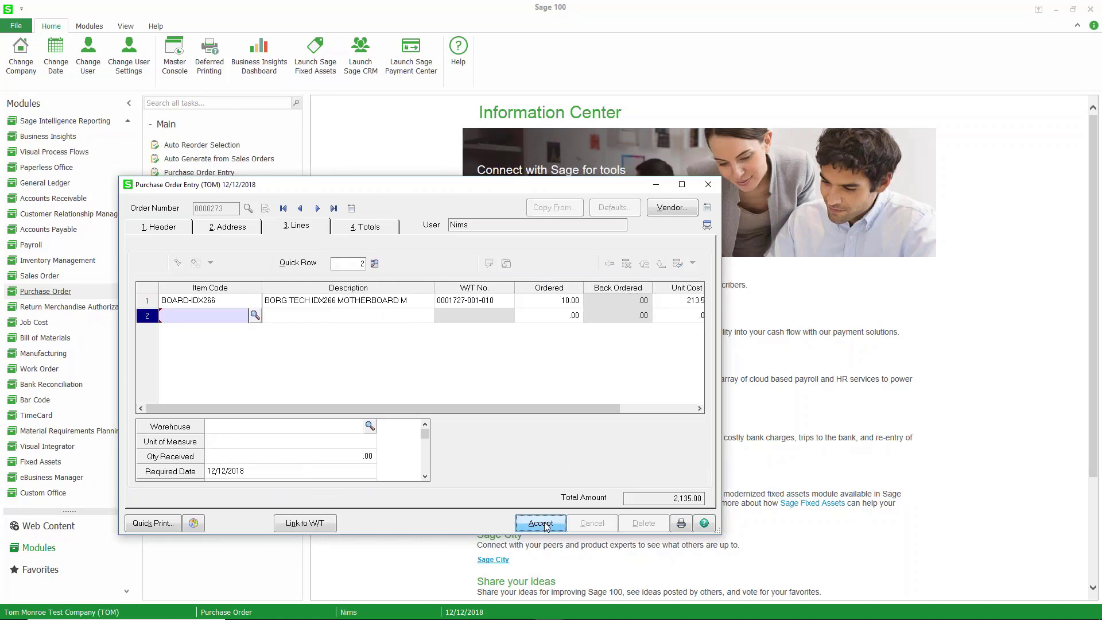
click(541, 523)
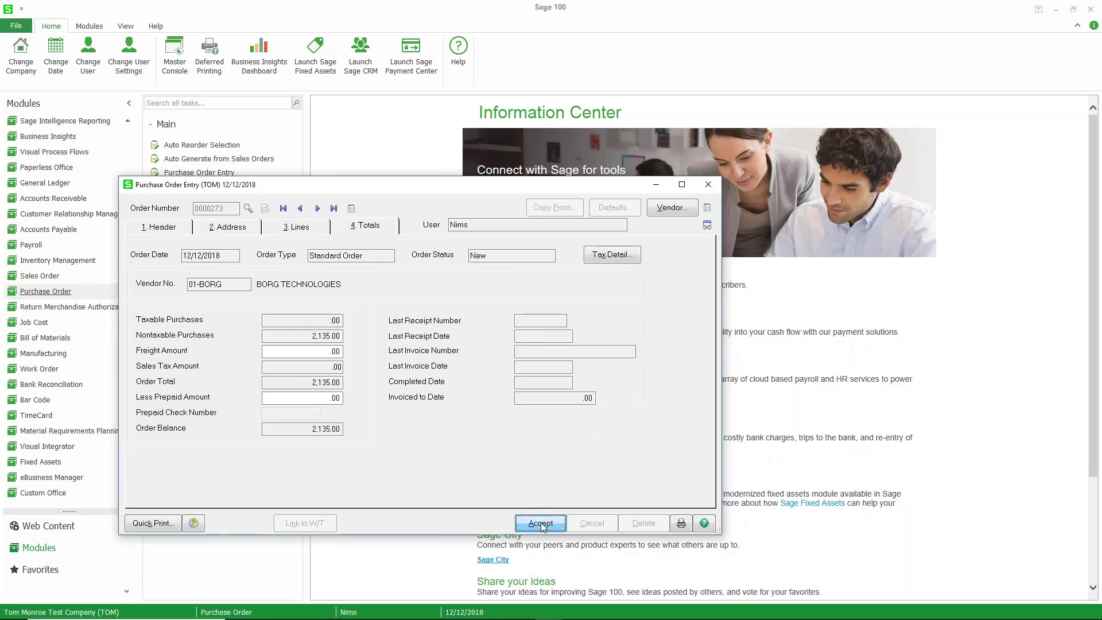
click(708, 186)
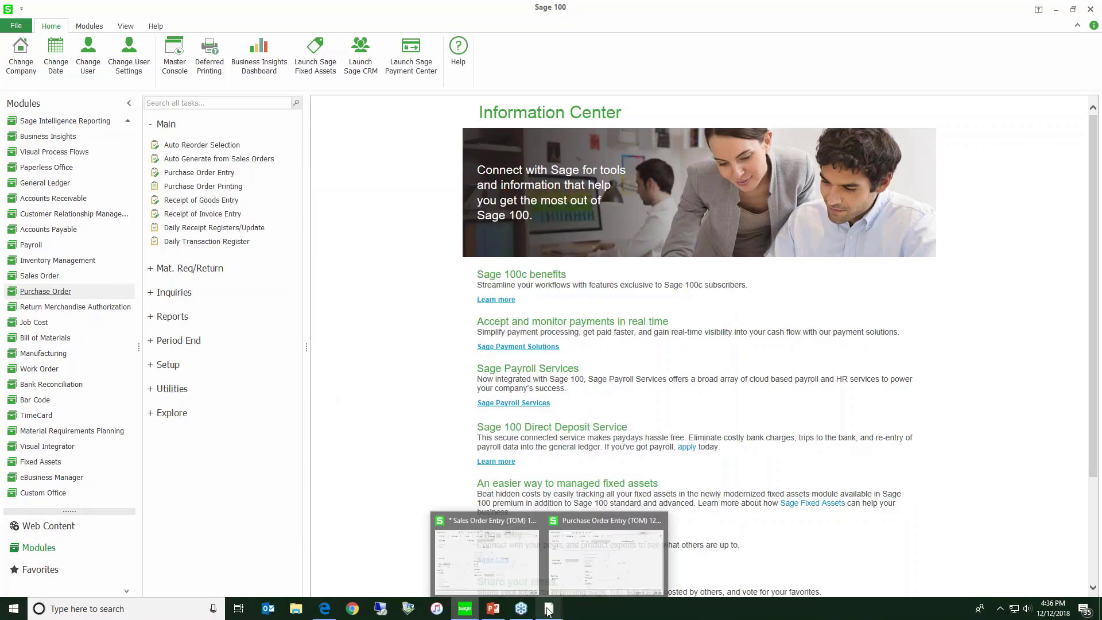
Switch to Sales Order Entry and open the new CUSTOM DESKTOP SYSTEM 100 work ticket, looked up by work ticket instead of sales order
mouse_move(465, 608)
click(517, 566)
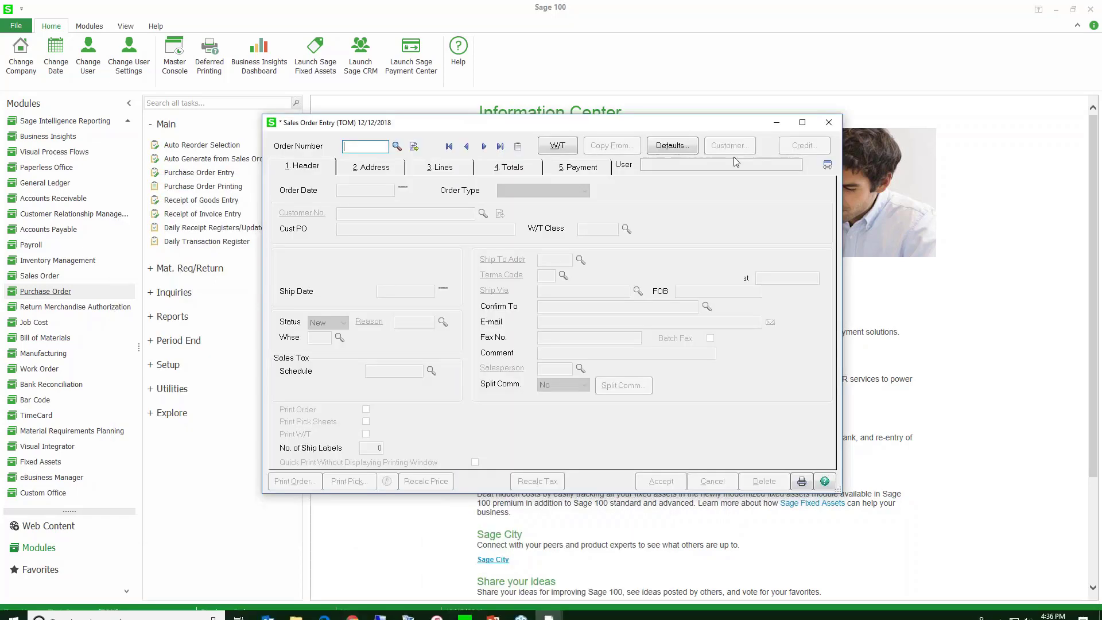
click(569, 150)
click(412, 146)
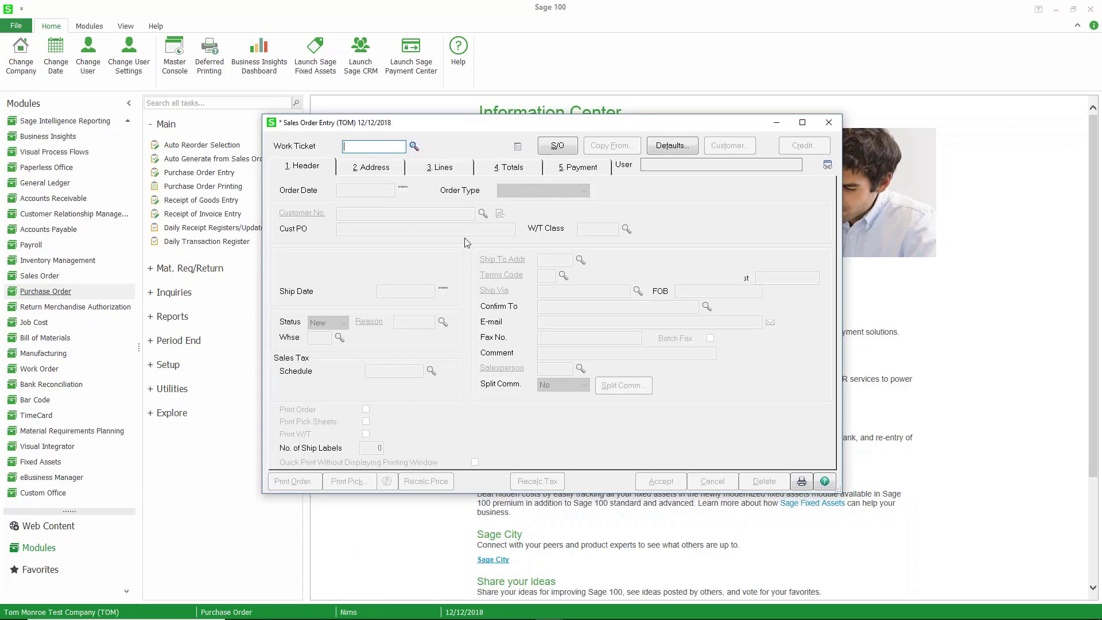
scroll(466, 294, down, 1)
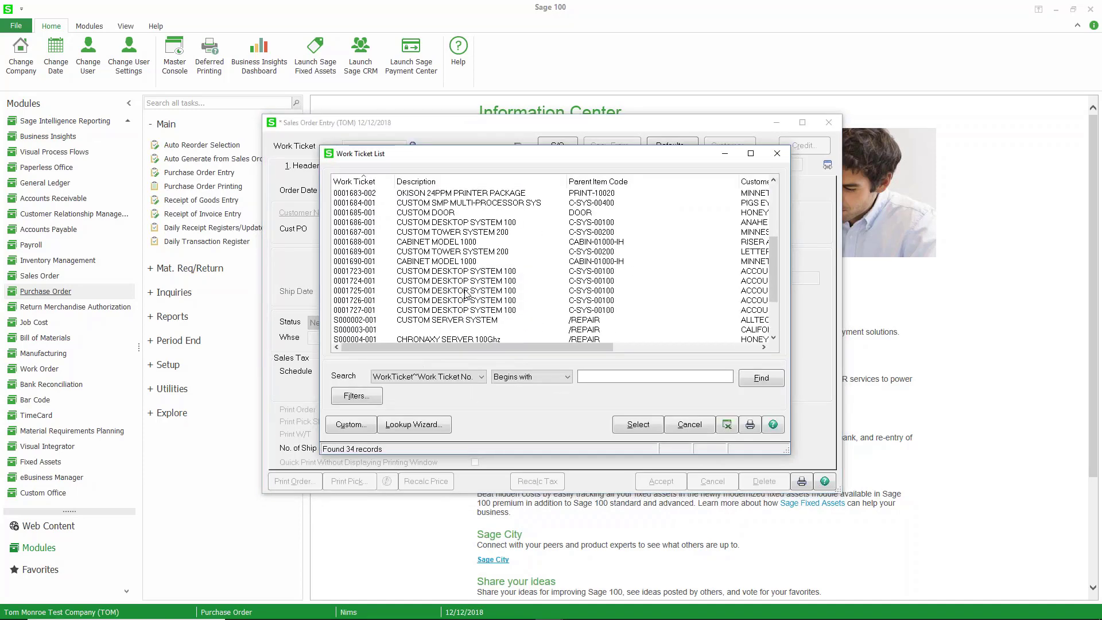
click(372, 311)
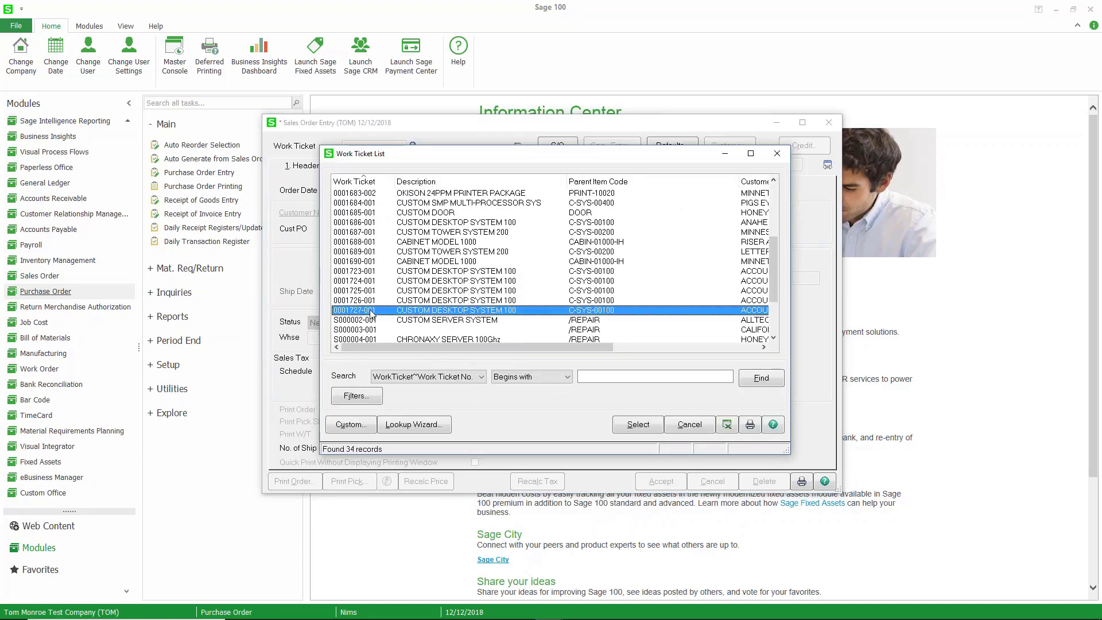
double_click(388, 310)
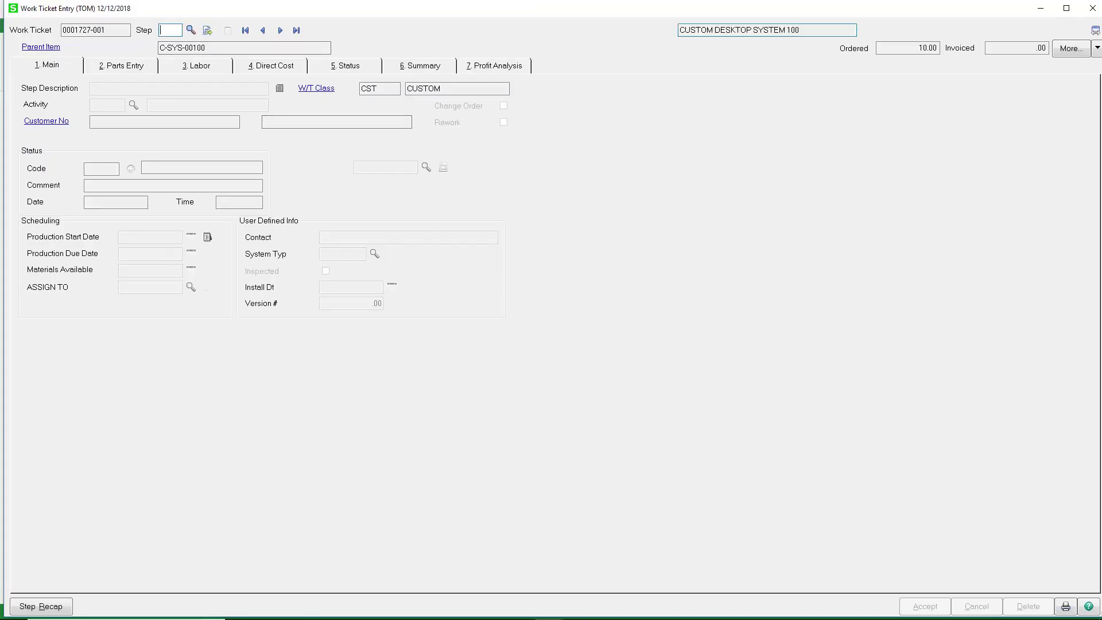
Open step 010, Configure components, and check the purchase order details of the BOARD-IDX266 part line
double_click(369, 200)
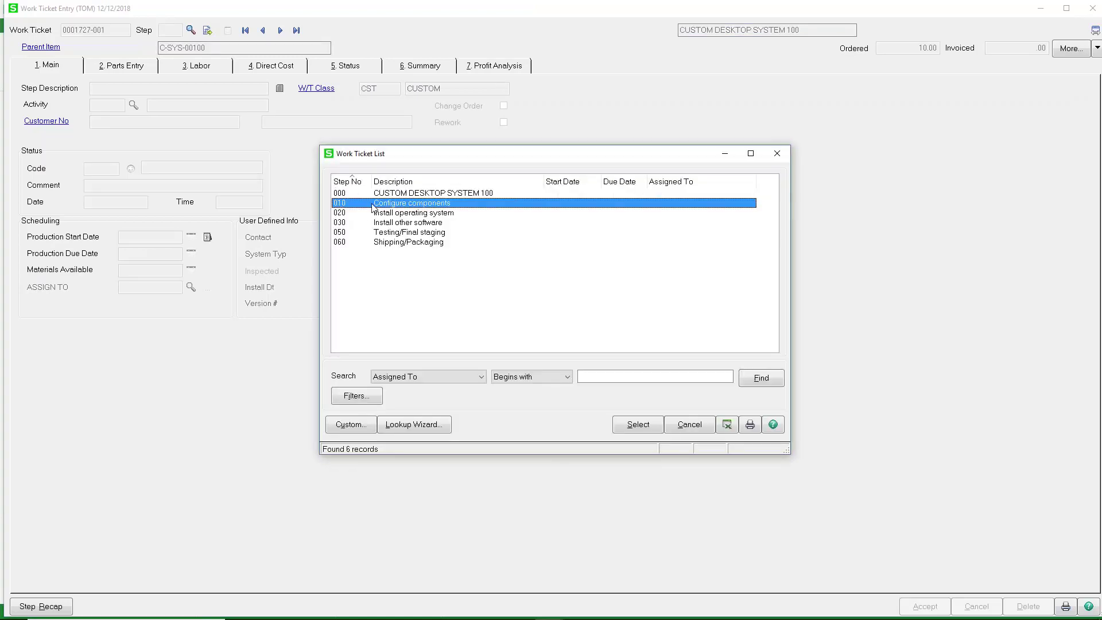
click(127, 66)
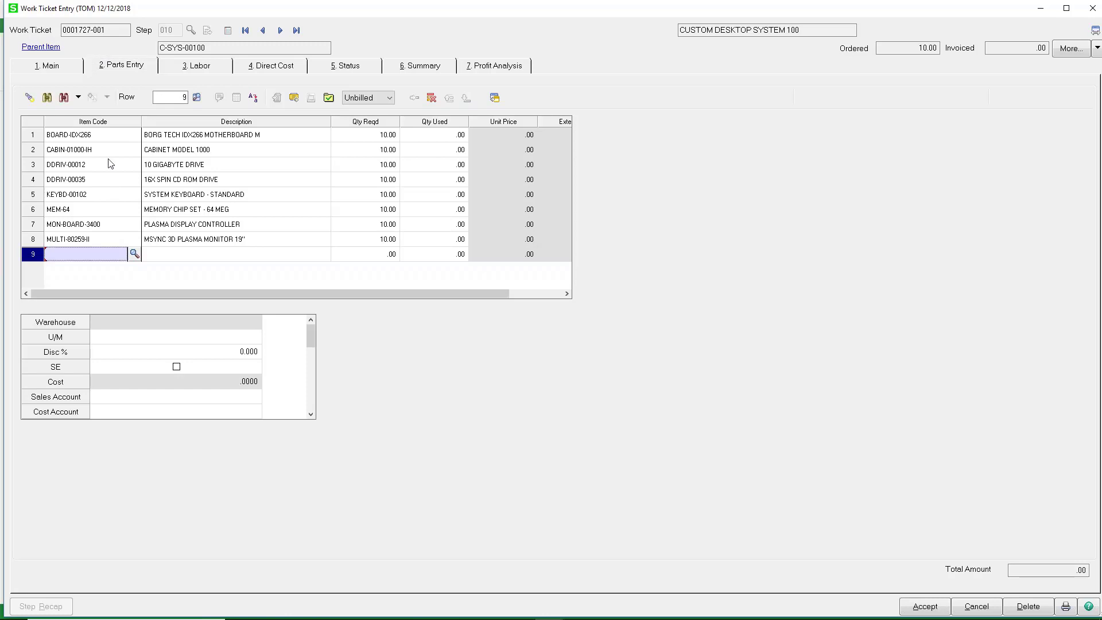
click(120, 135)
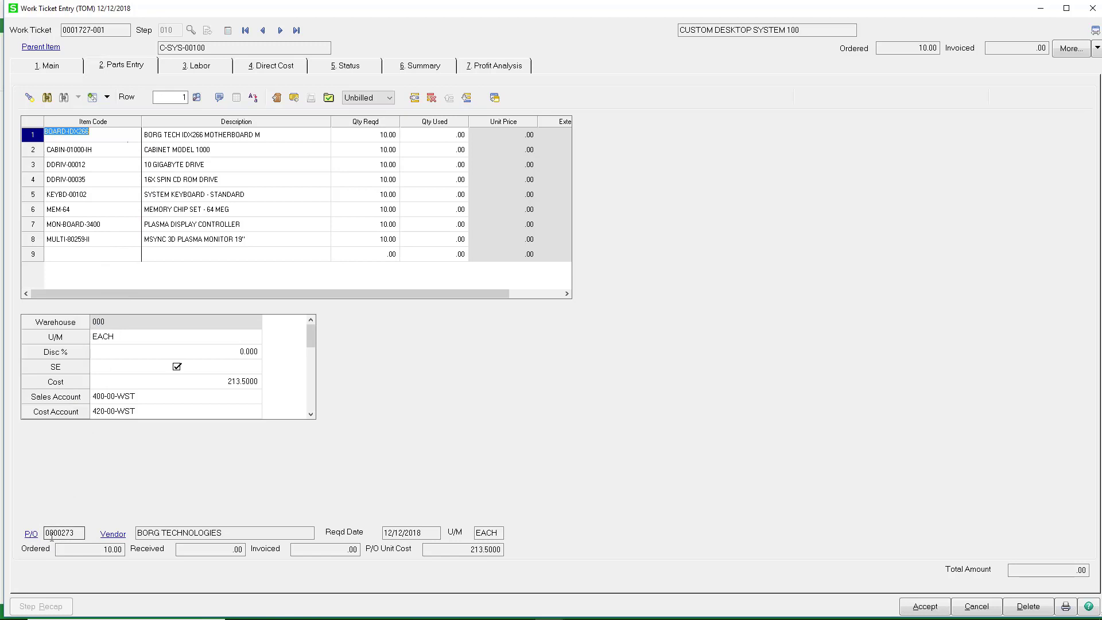
key(Tab)
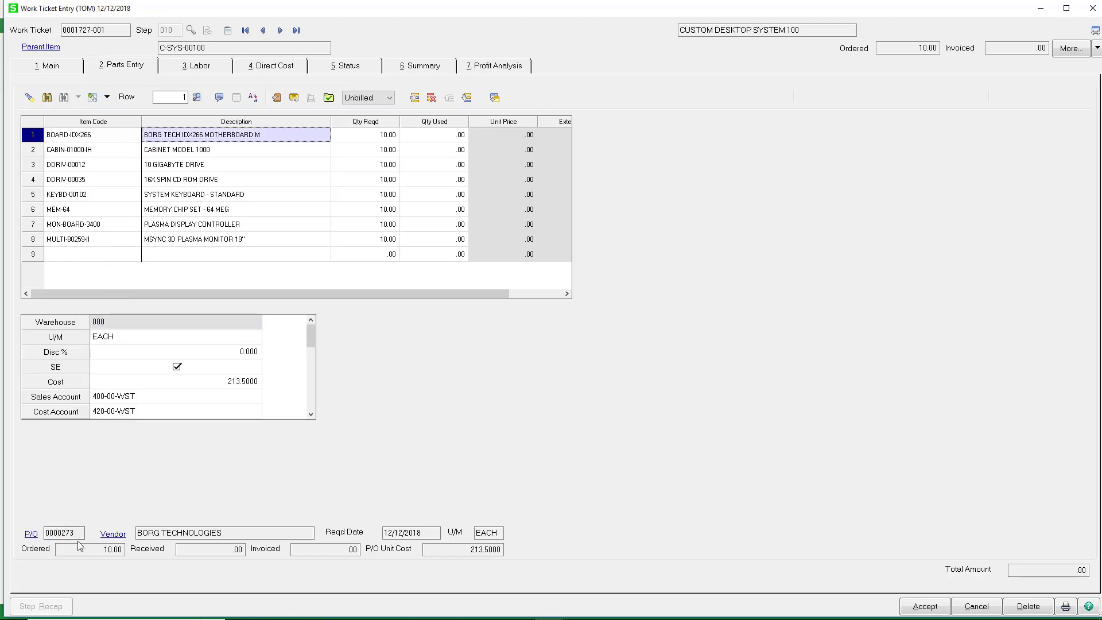
Accept the work ticket step and its sales order, closing both entry windows
click(925, 607)
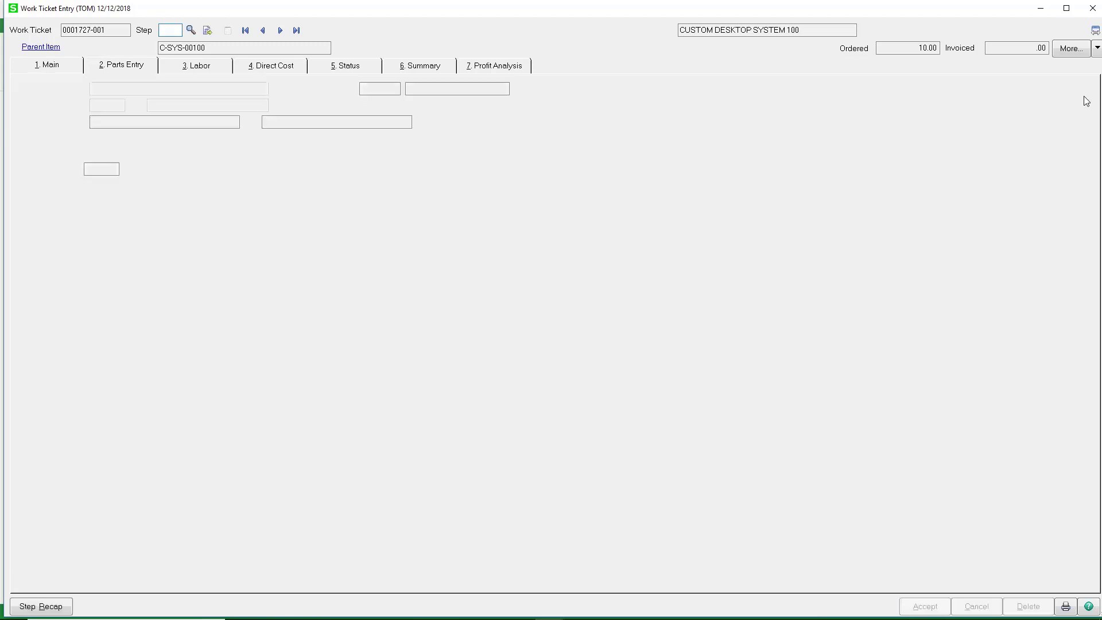
click(1092, 8)
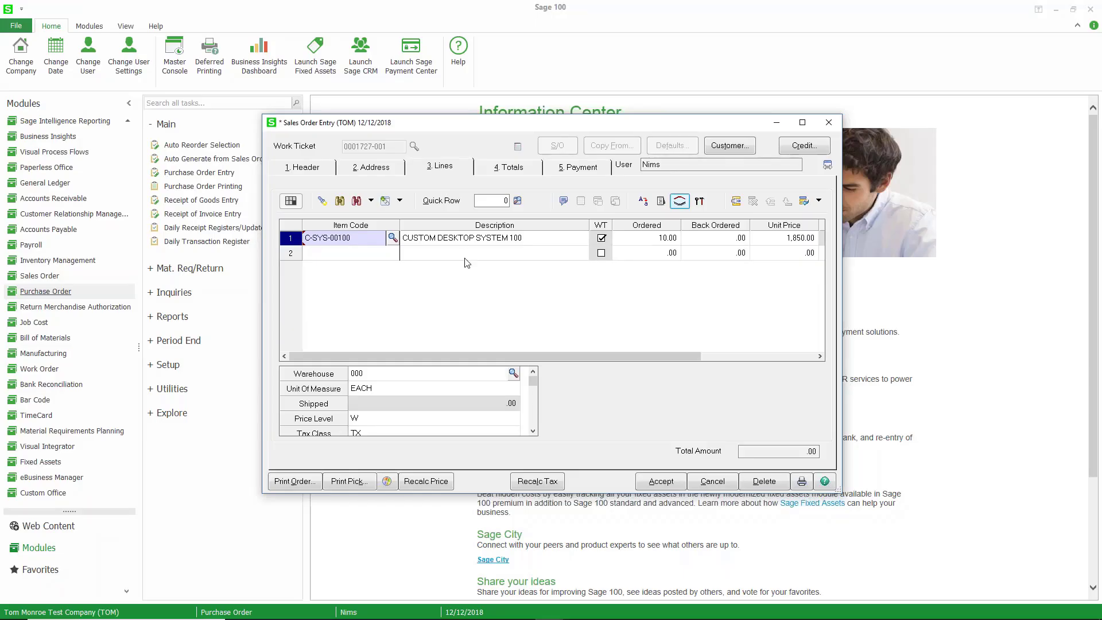
click(660, 484)
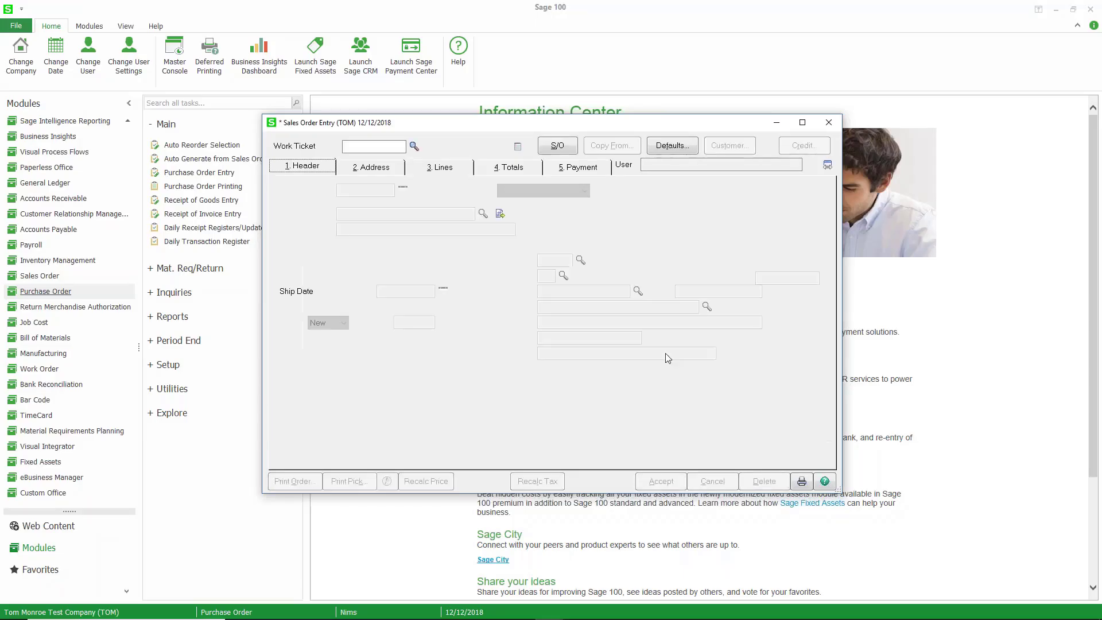
click(829, 122)
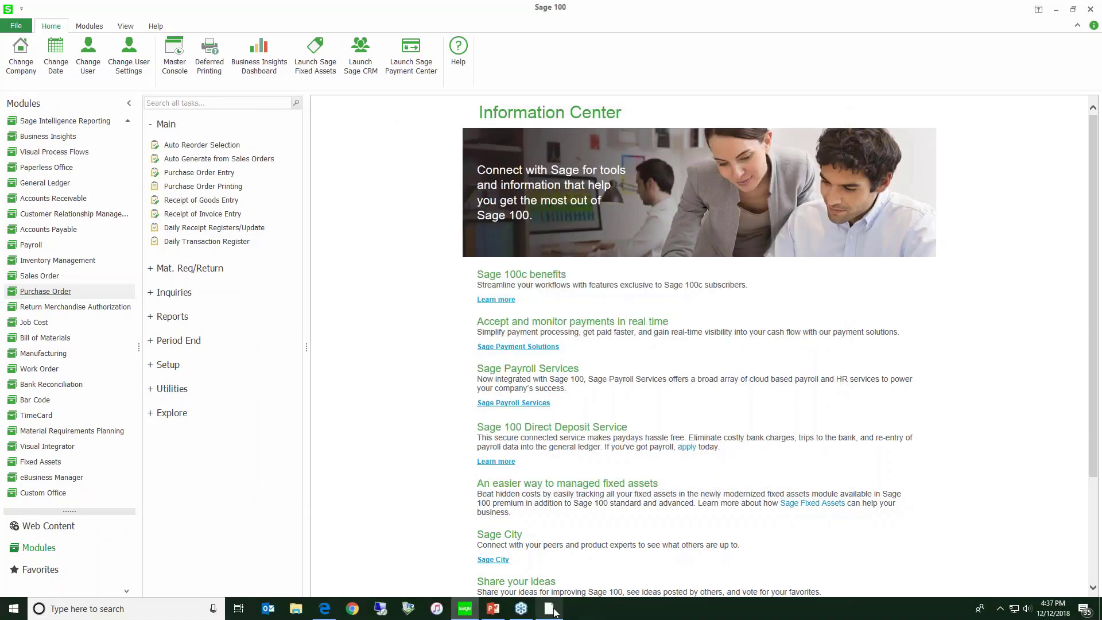
Return to Purchase Order Entry and bring up the lines of the purchase order just created for Borg Technologies
click(551, 609)
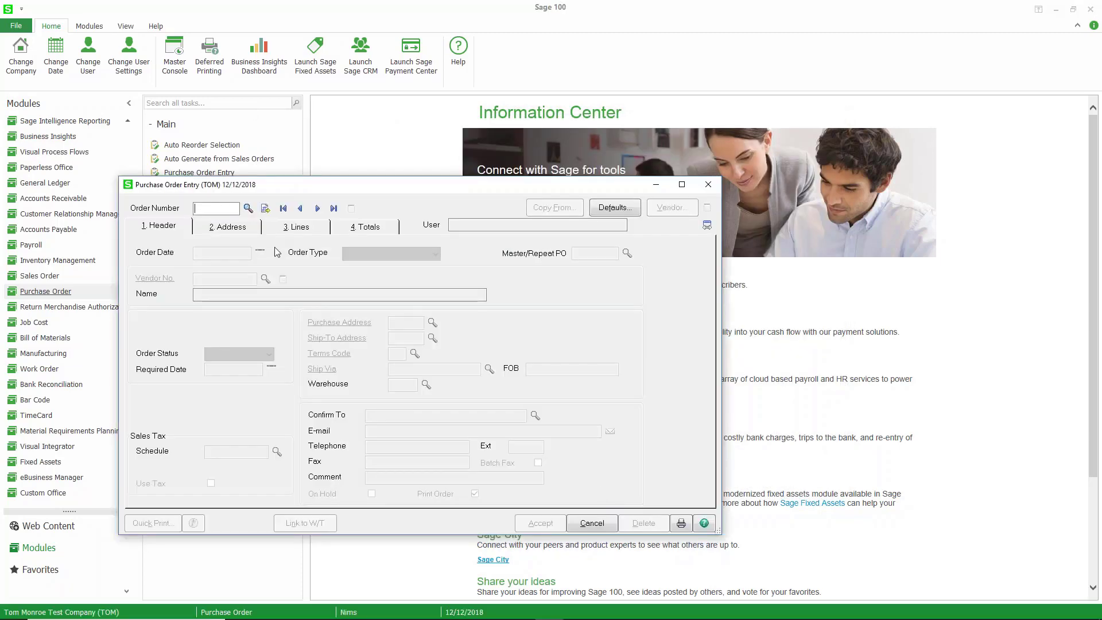
click(248, 208)
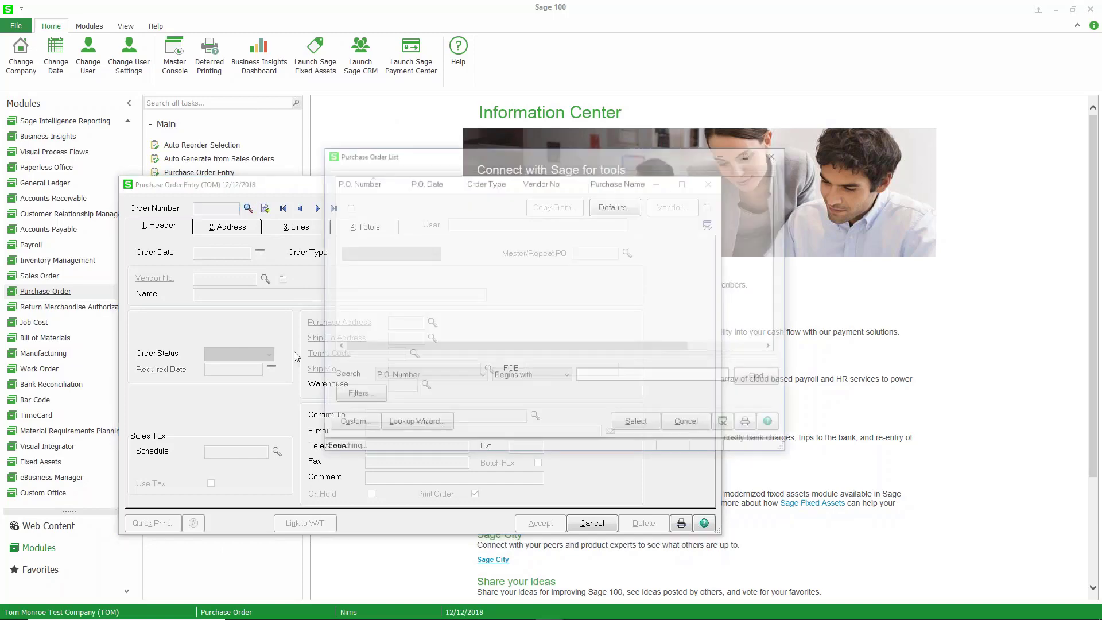
click(376, 311)
double_click(376, 311)
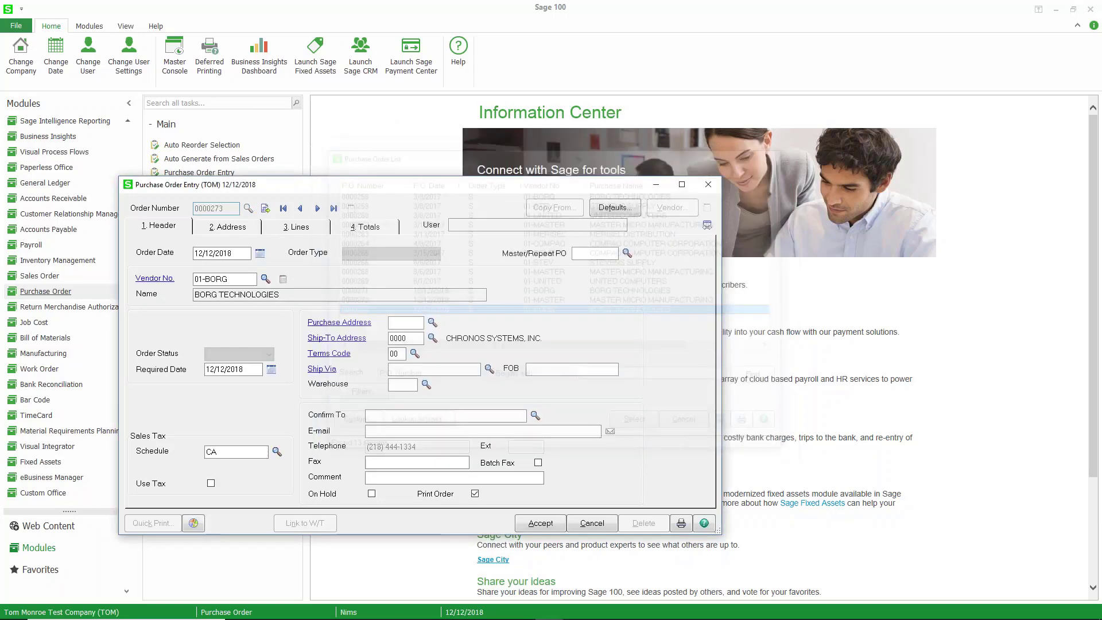
click(299, 226)
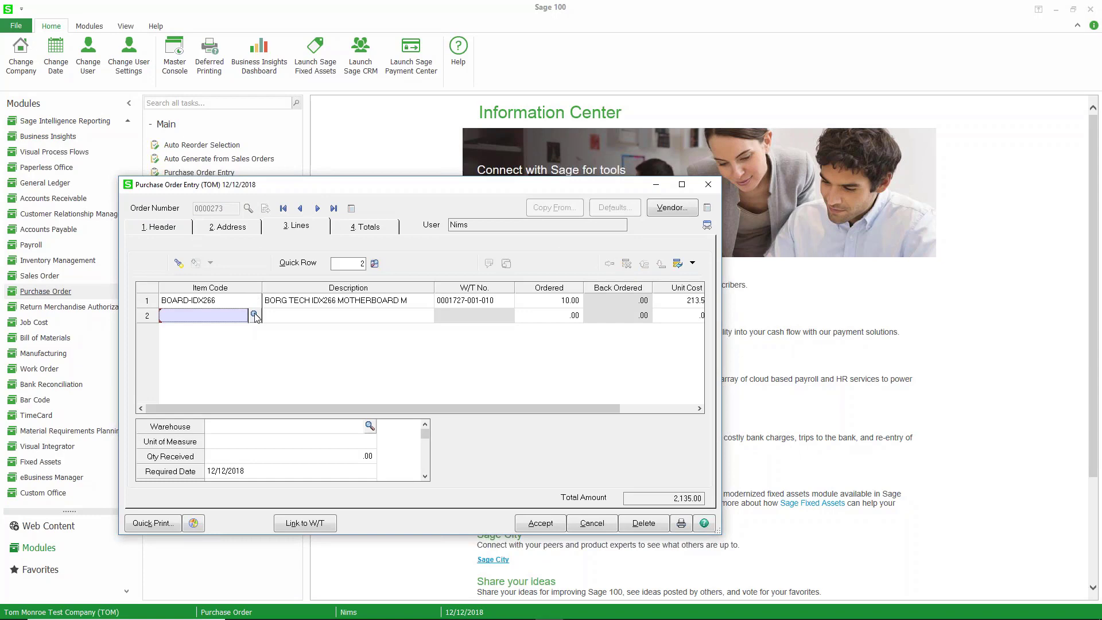
Add item CABIN-01000-IH as the second line with an ordered quantity of 10, leaving its work ticket blank and keeping the default unit cost
click(254, 315)
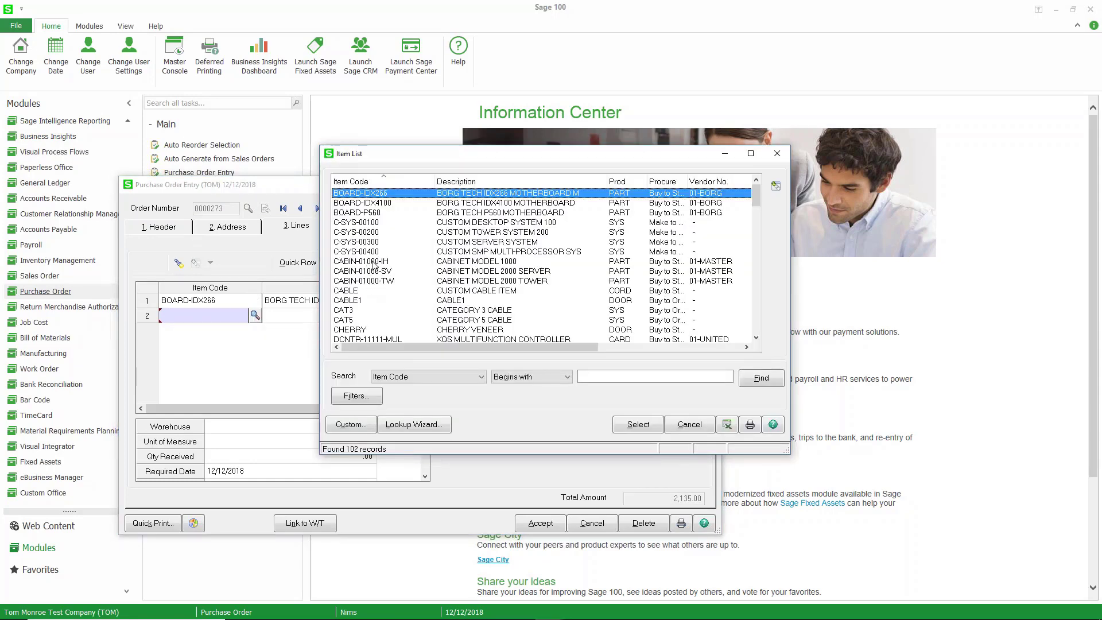
click(375, 263)
double_click(375, 265)
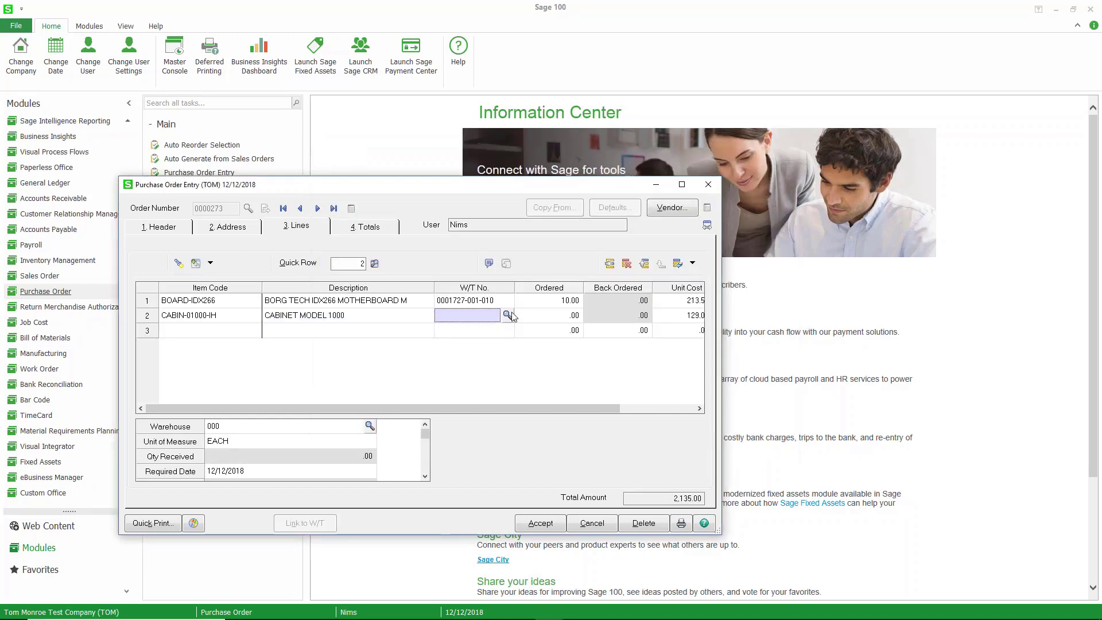
click(544, 315)
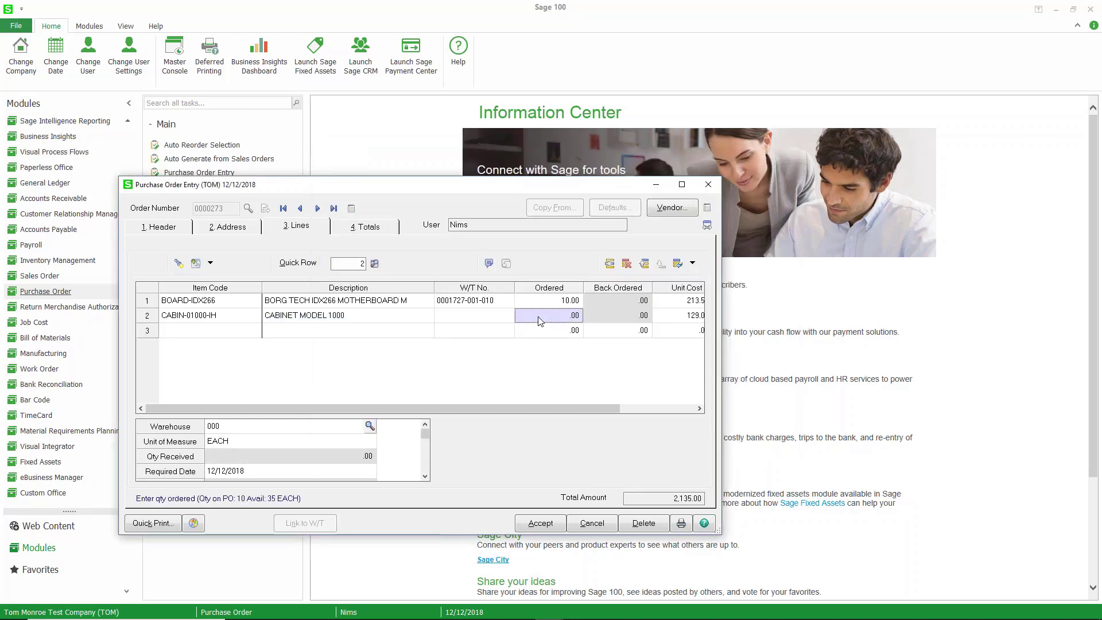
text(10)
key(Tab)
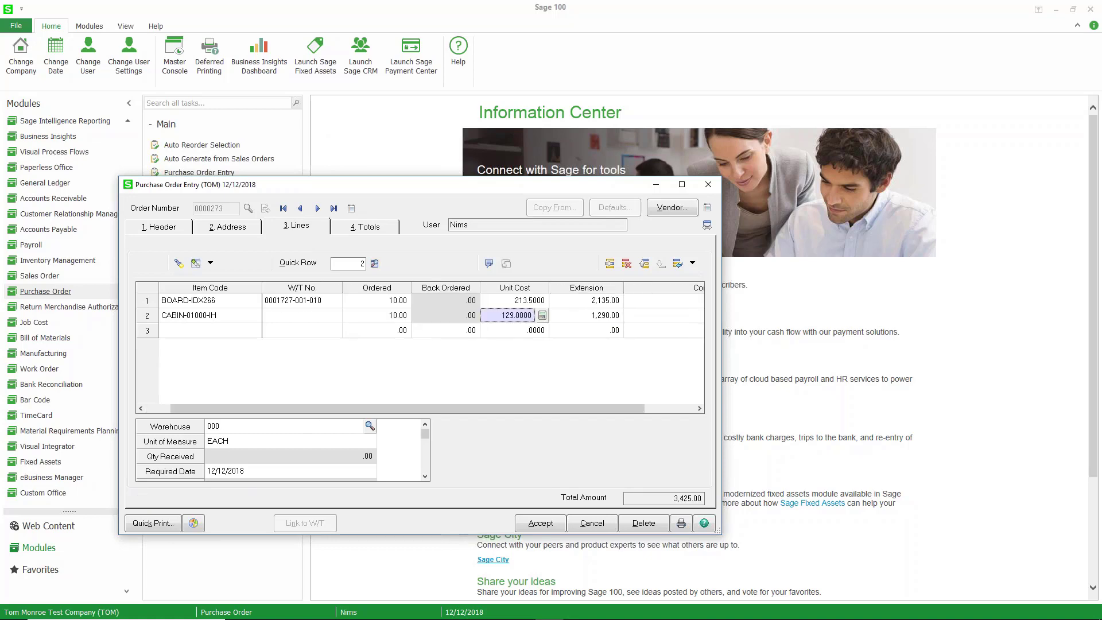
key(Tab)
key(Tab)
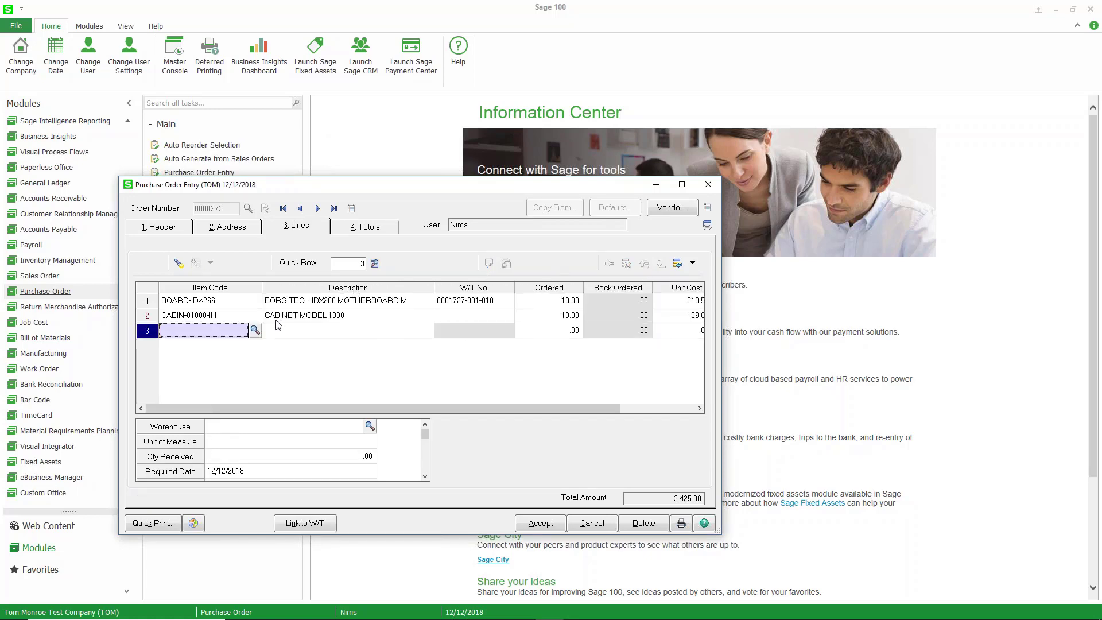
Add item CABLE as the third line with an ordered quantity of 10, leaving its work ticket blank
click(255, 330)
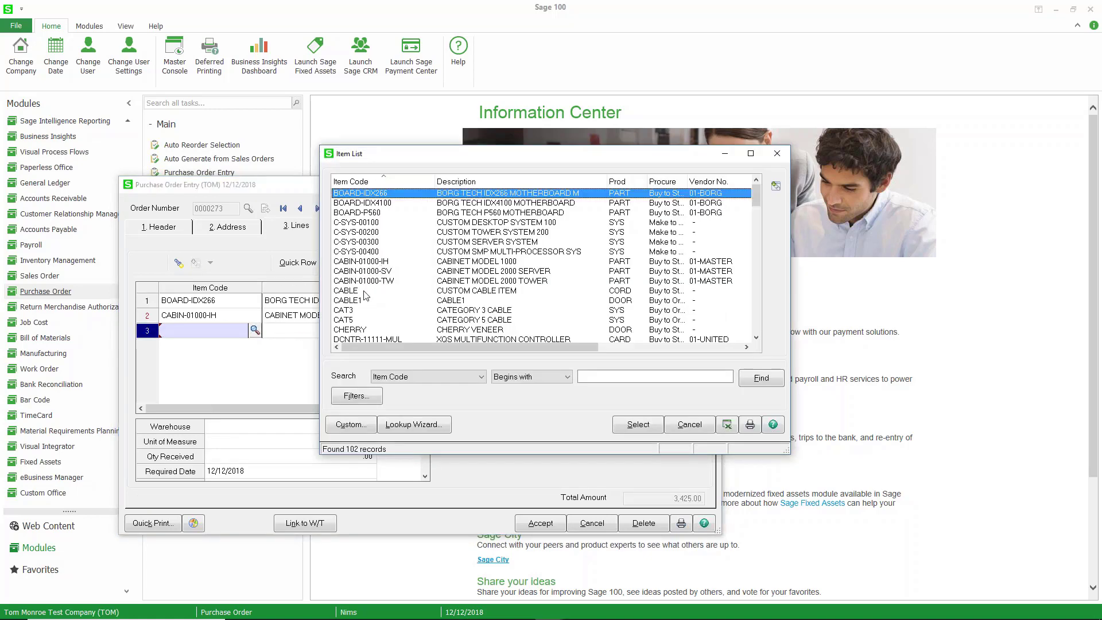
double_click(367, 292)
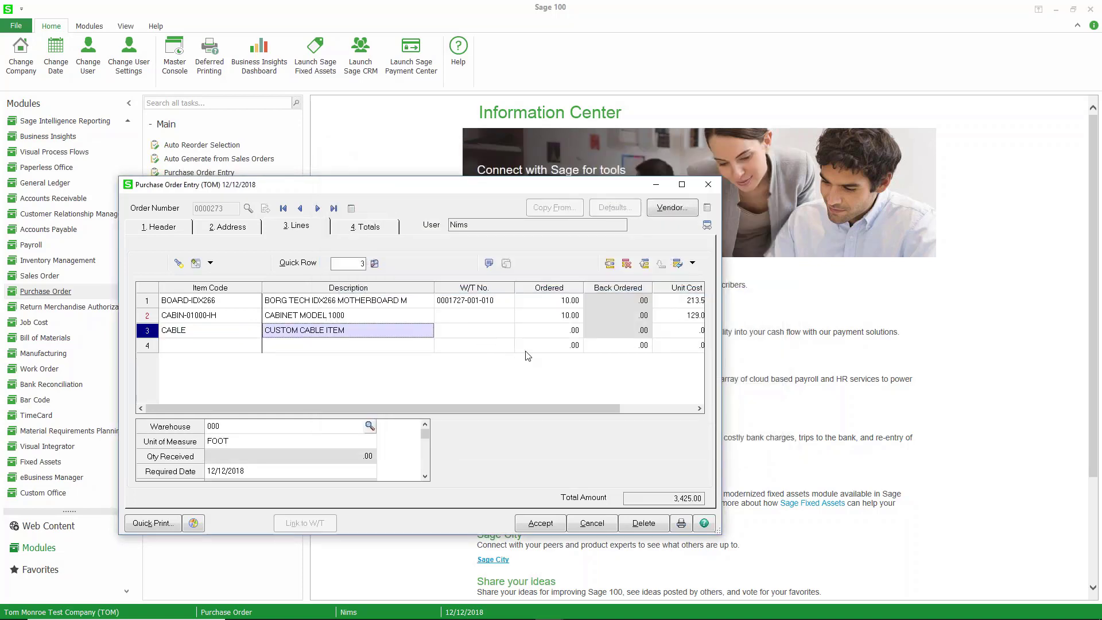
key(Tab)
key(Tab)
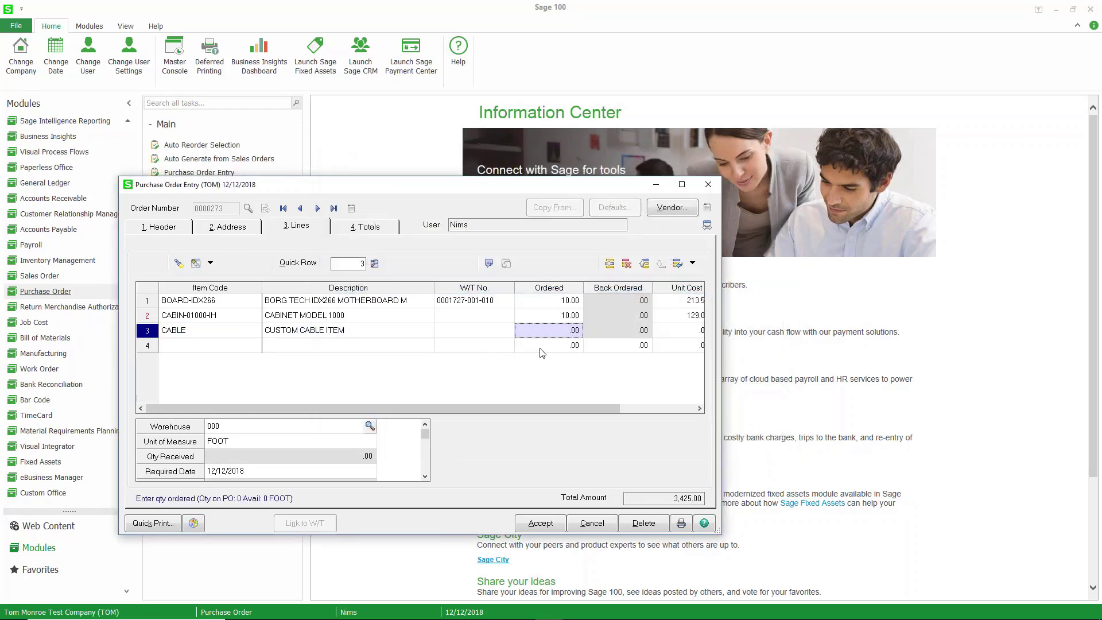
text(100)
key(Tab)
key(Tab)
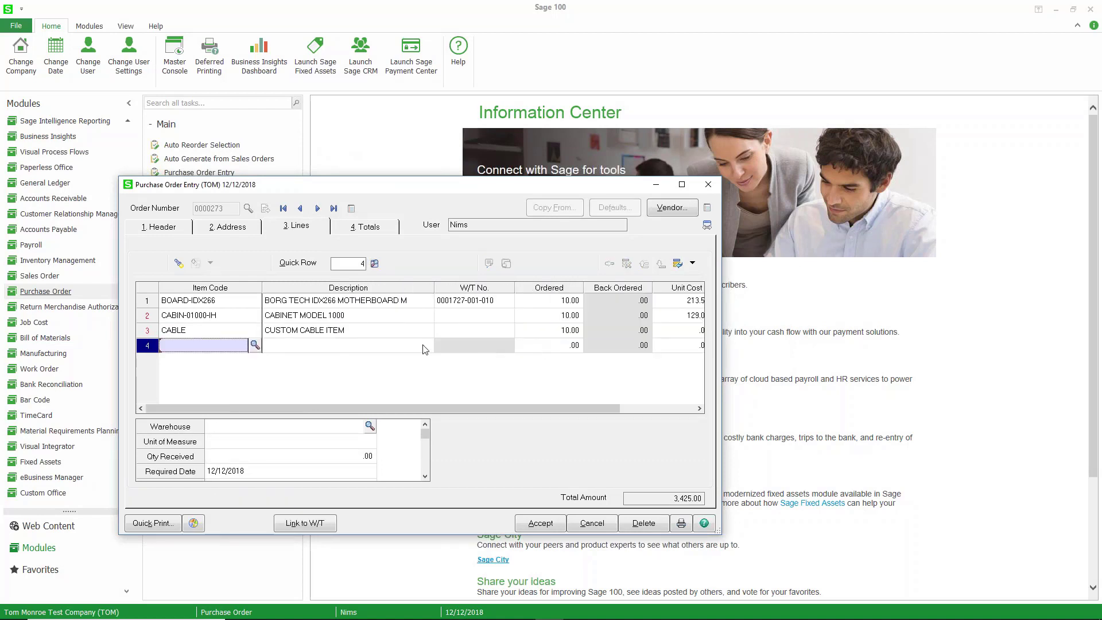
Start a multiple-item work ticket link, targeting the newest Accounting System Associates sales order and work ticket step 001-010, Configure components
click(309, 523)
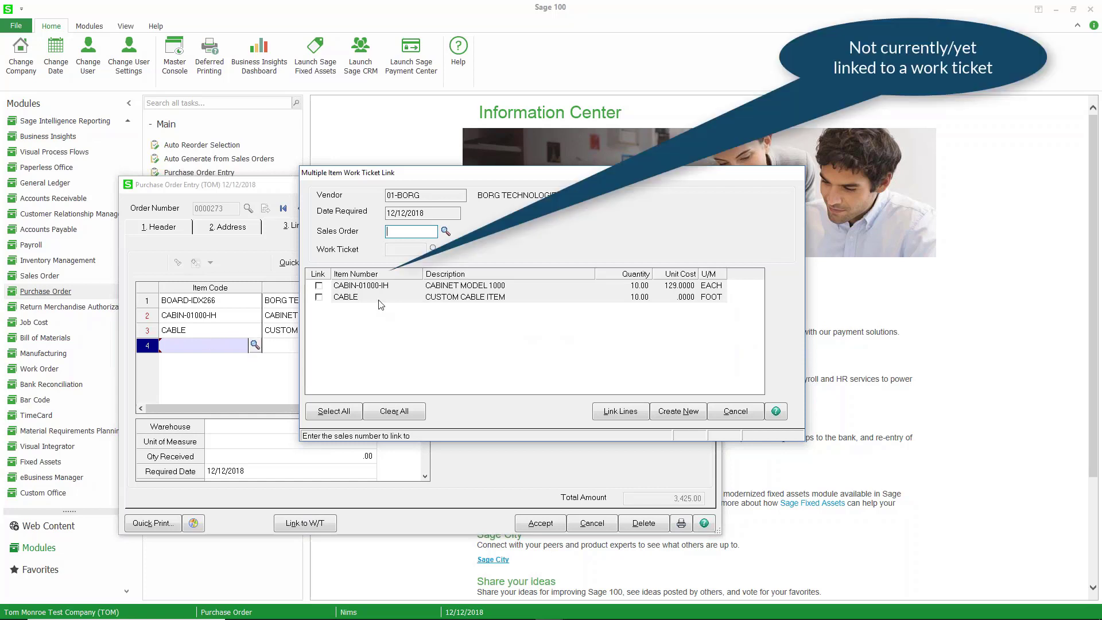
click(445, 232)
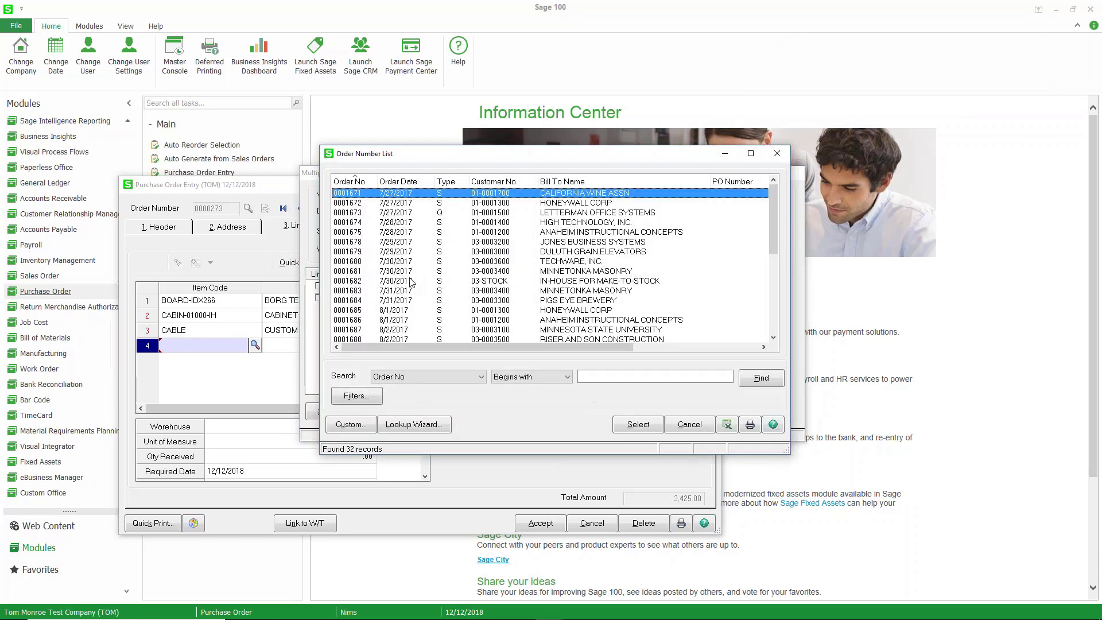
scroll(411, 283, down, 3)
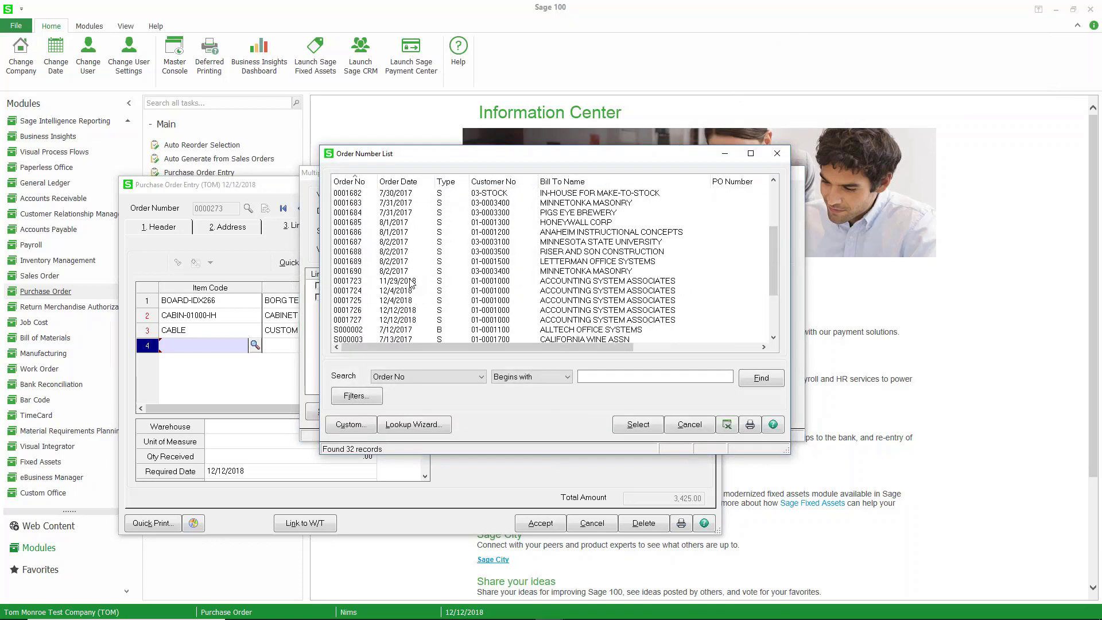
double_click(383, 319)
click(435, 251)
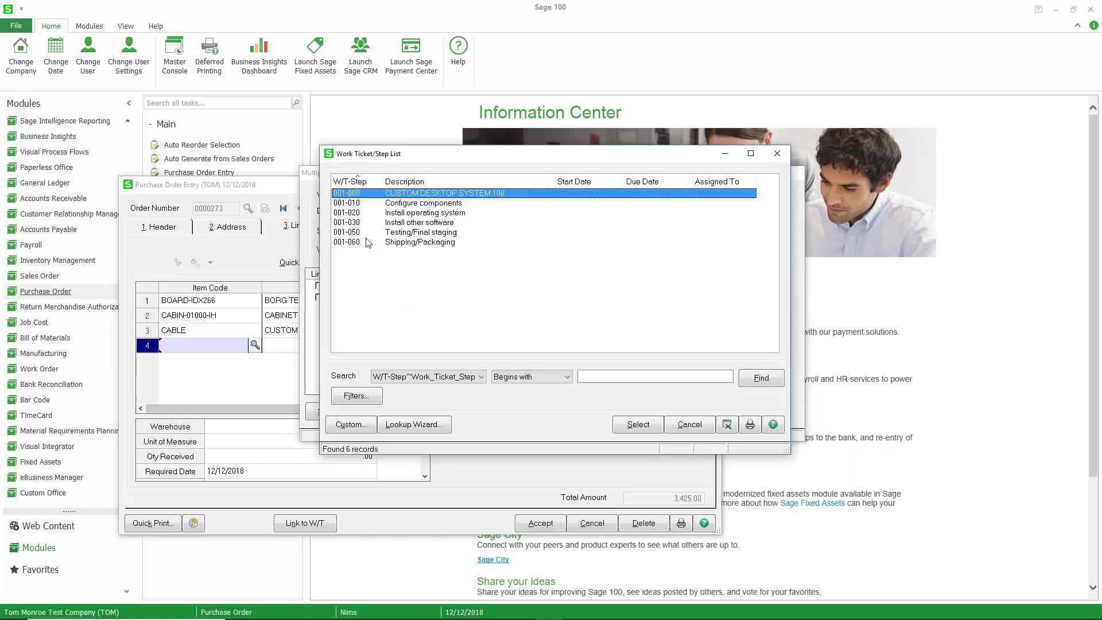
double_click(363, 205)
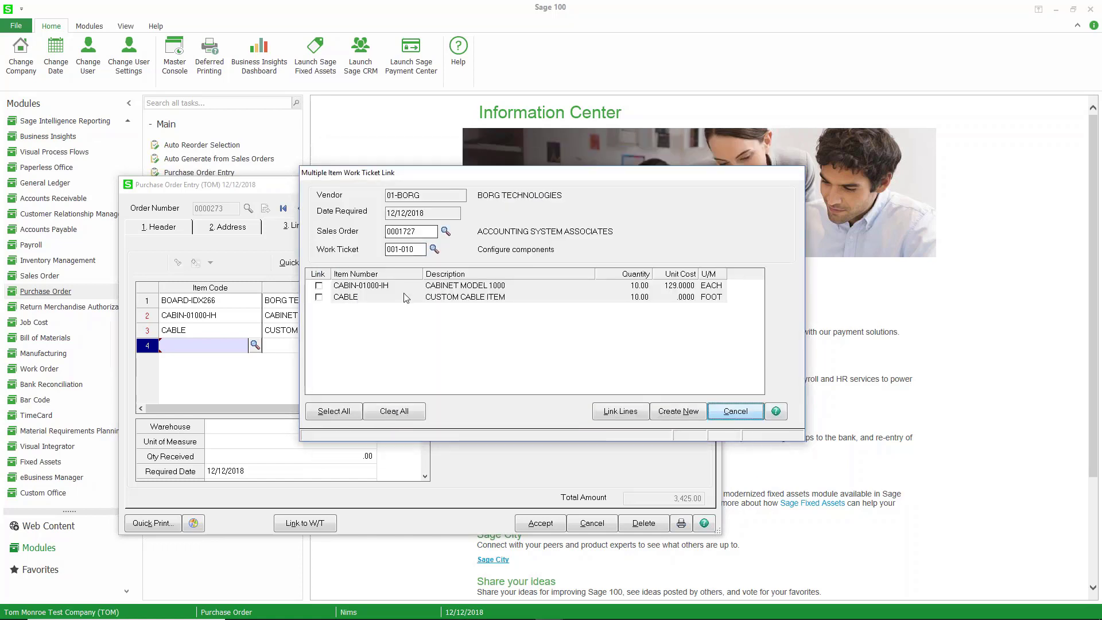
Link both the CABIN-01000-IH and CABLE lines to the chosen work ticket step and review their link status
click(336, 290)
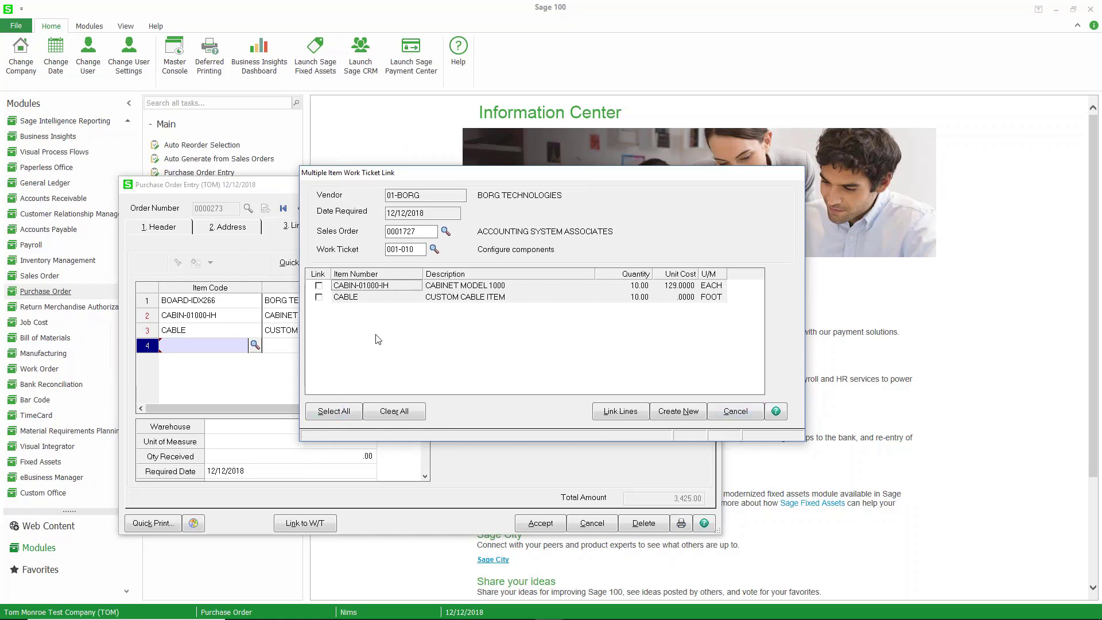
click(344, 411)
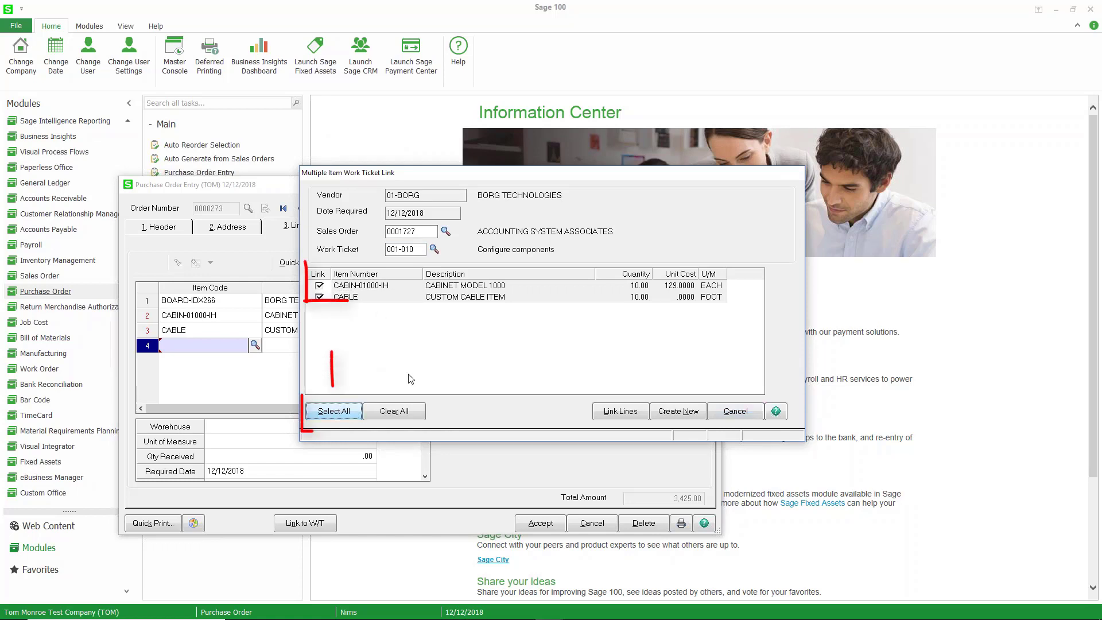
click(623, 412)
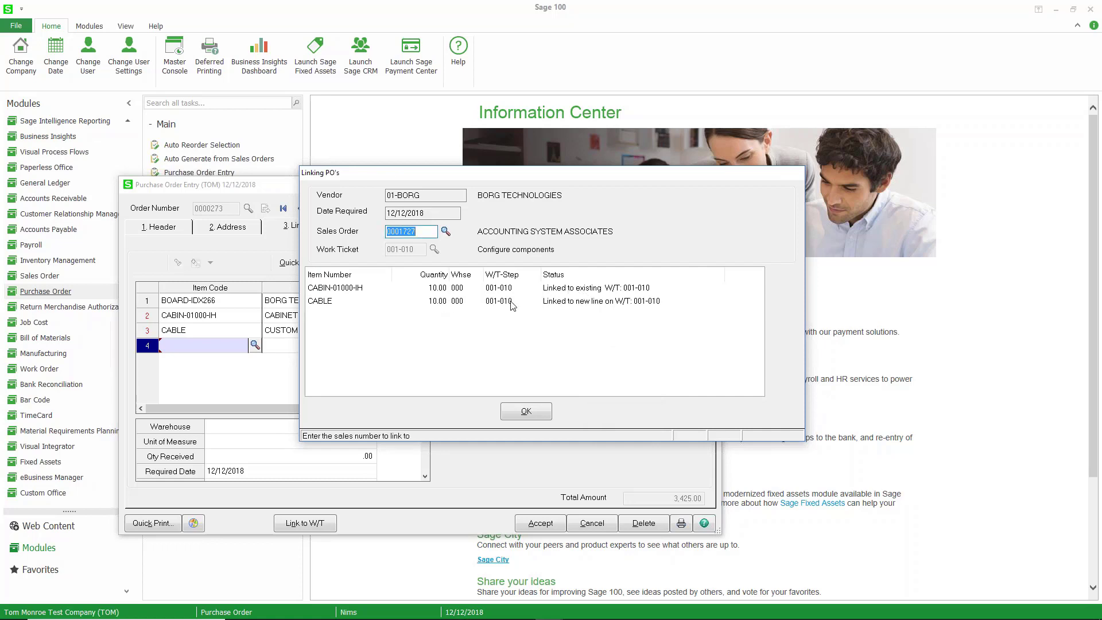
click(571, 289)
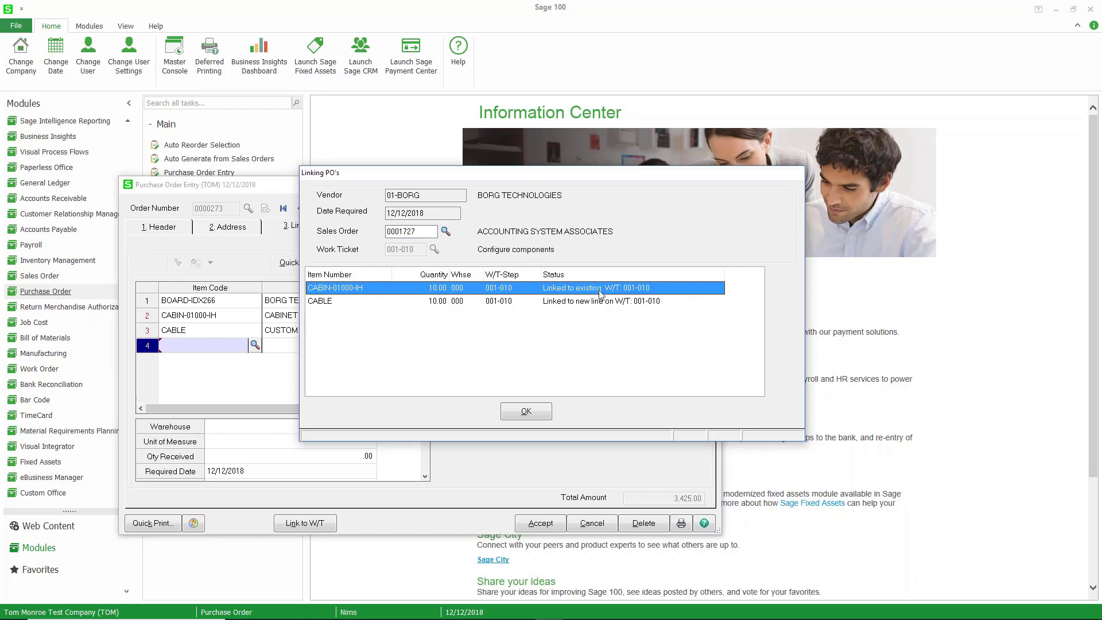
Close the work ticket link status results, accept the purchase order and exit Purchase Order Entry
click(545, 304)
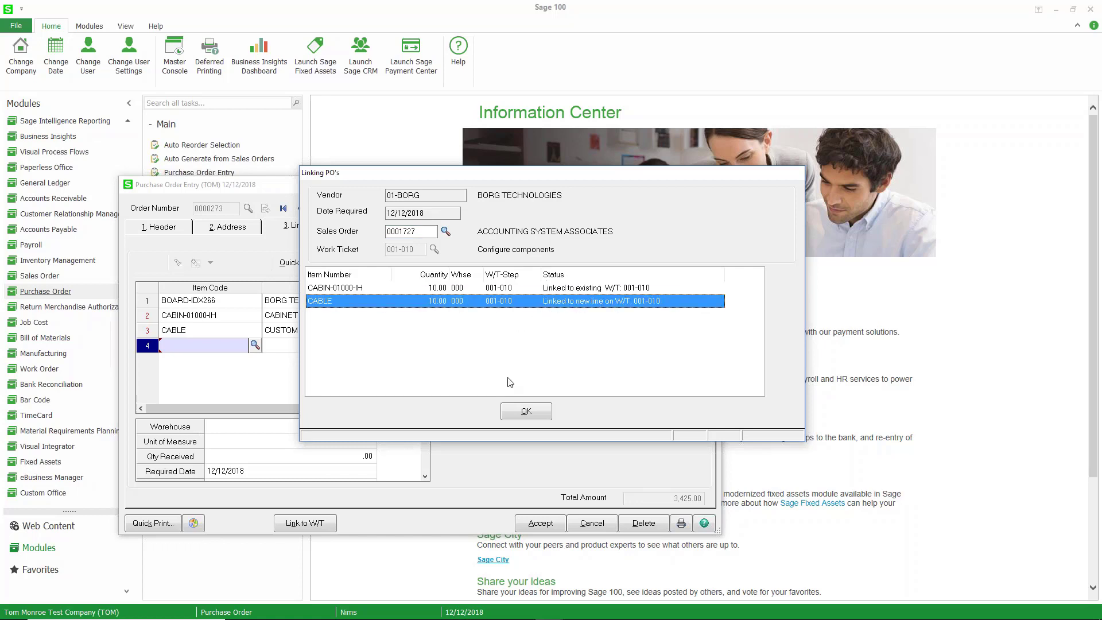
click(520, 414)
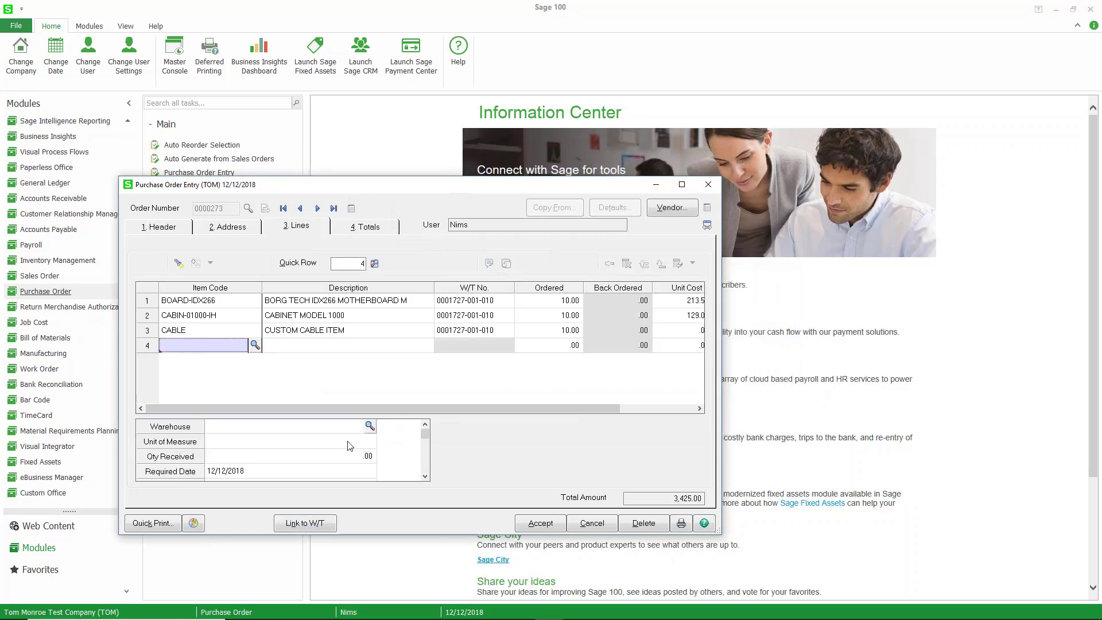
click(304, 523)
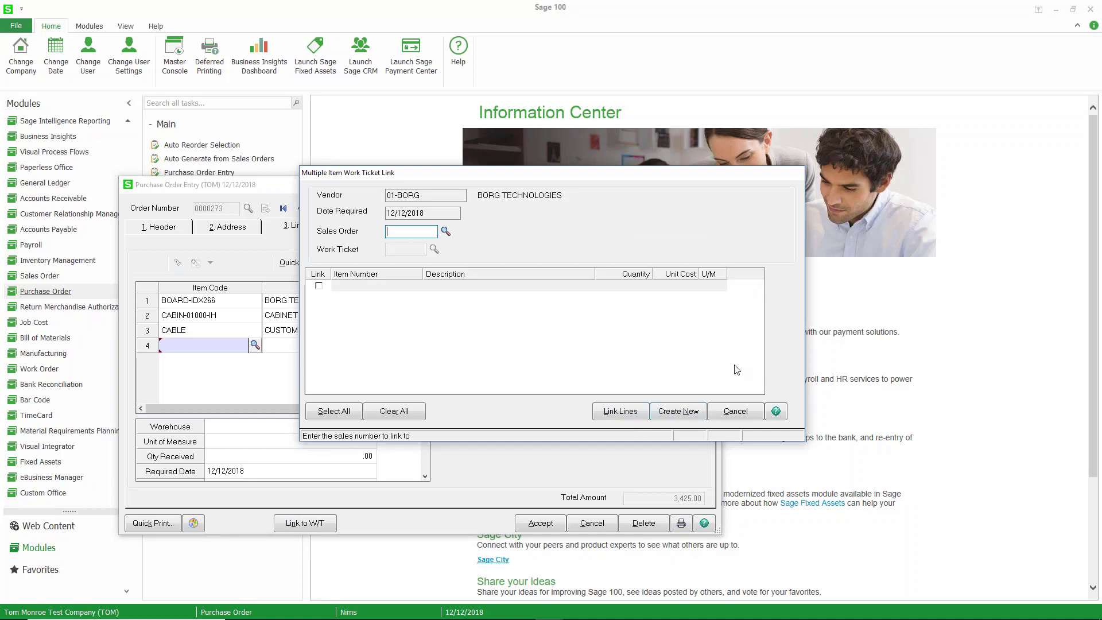
click(733, 412)
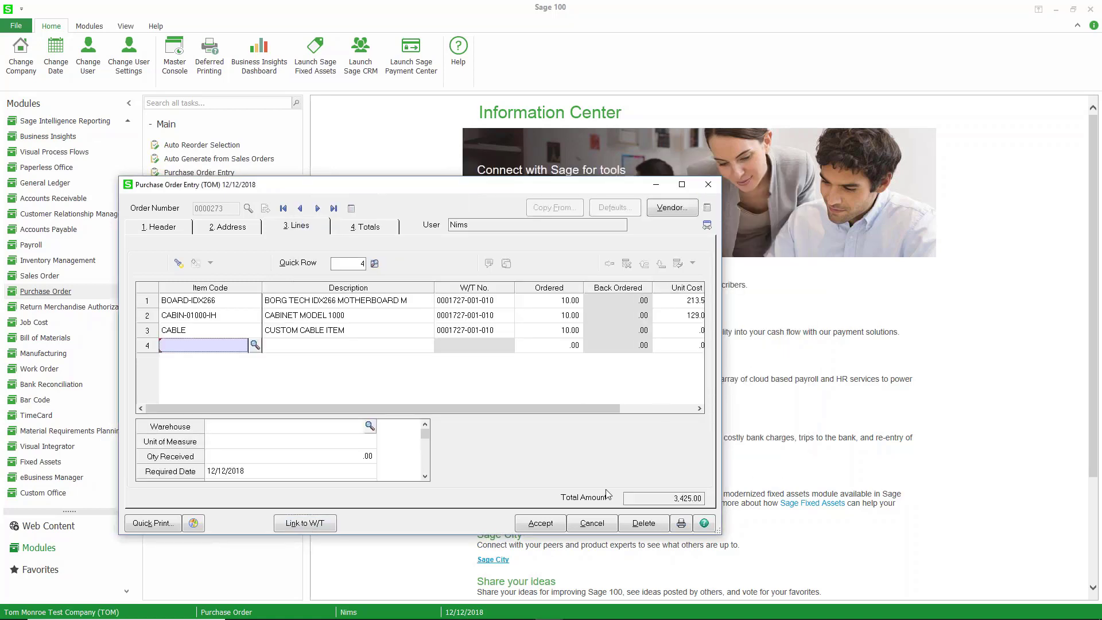
click(560, 523)
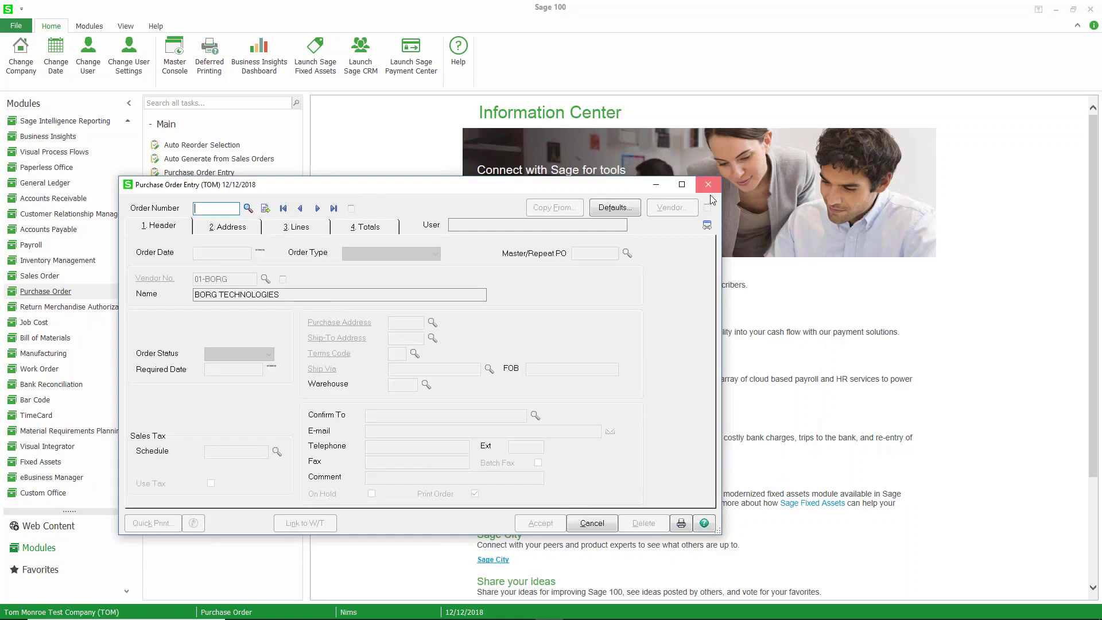
click(708, 185)
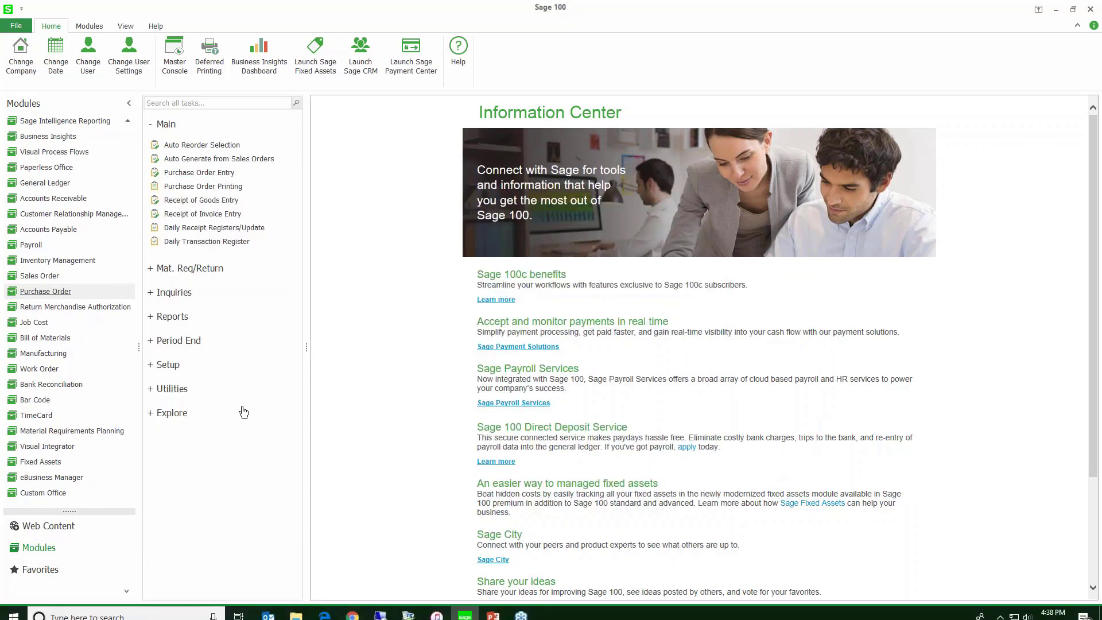
From Sales Order Entry, open step 010, Configure components, of the newest CUSTOM DESKTOP SYSTEM 100 work ticket
click(56, 278)
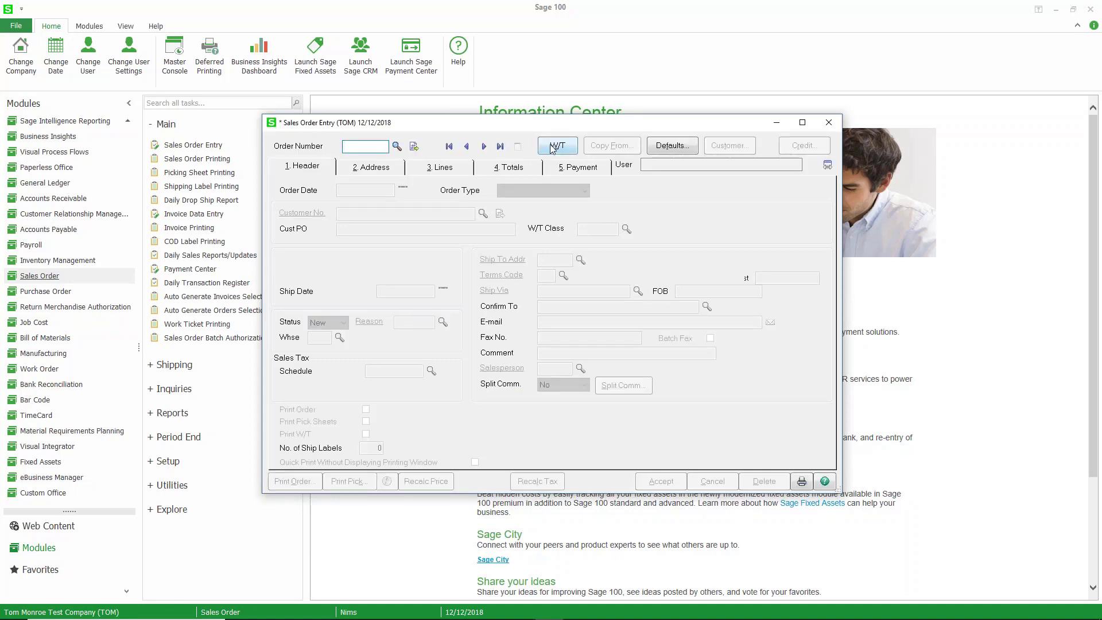
click(544, 149)
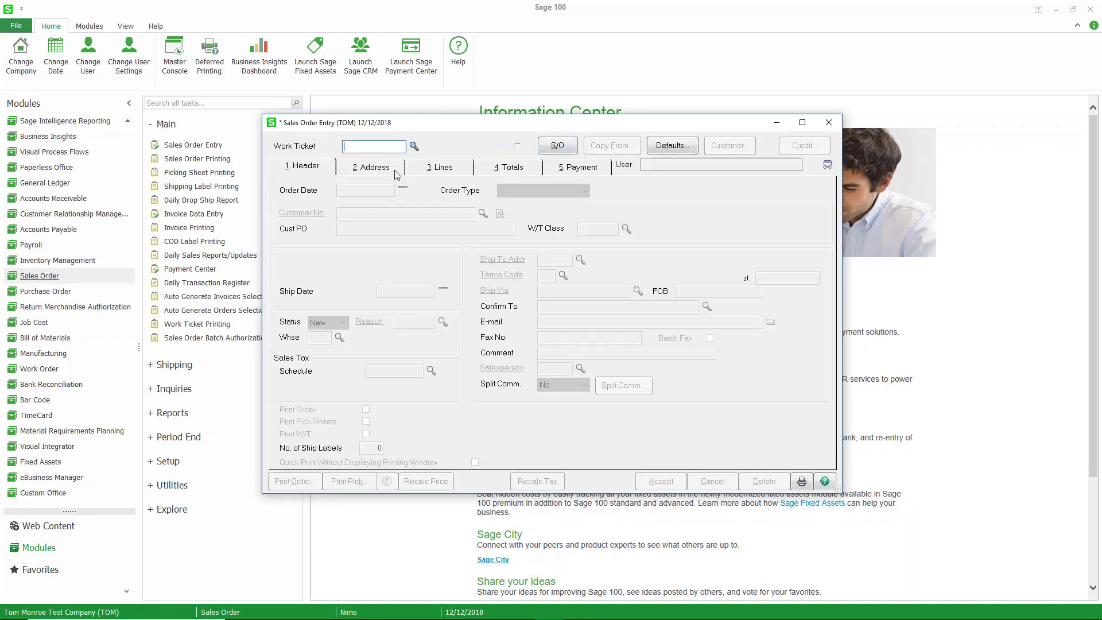
click(413, 148)
scroll(426, 308, down, 1)
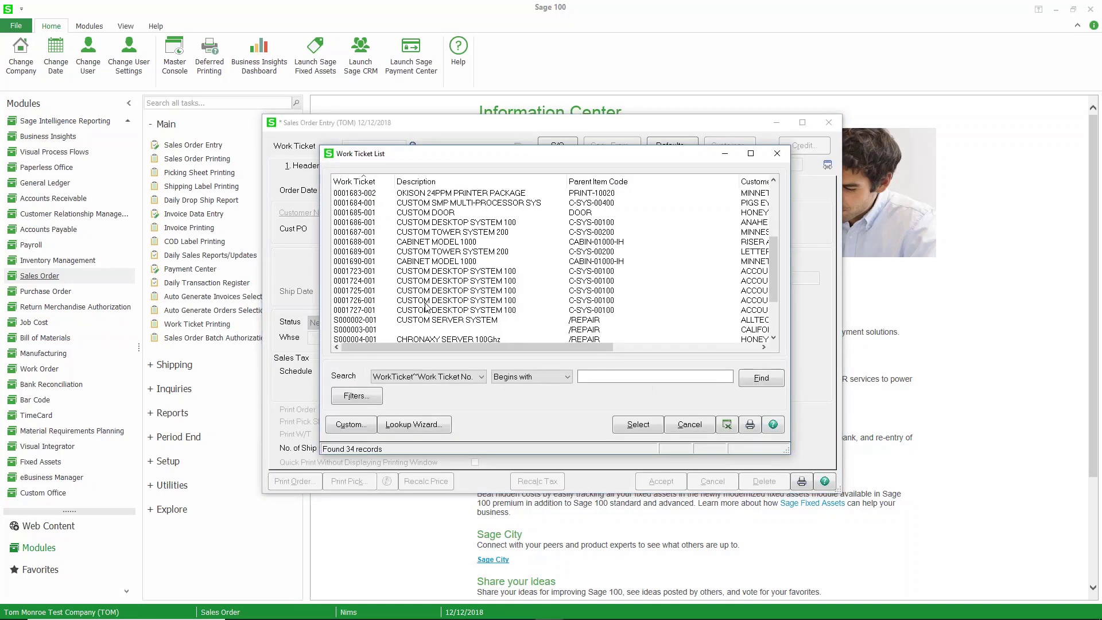
double_click(406, 312)
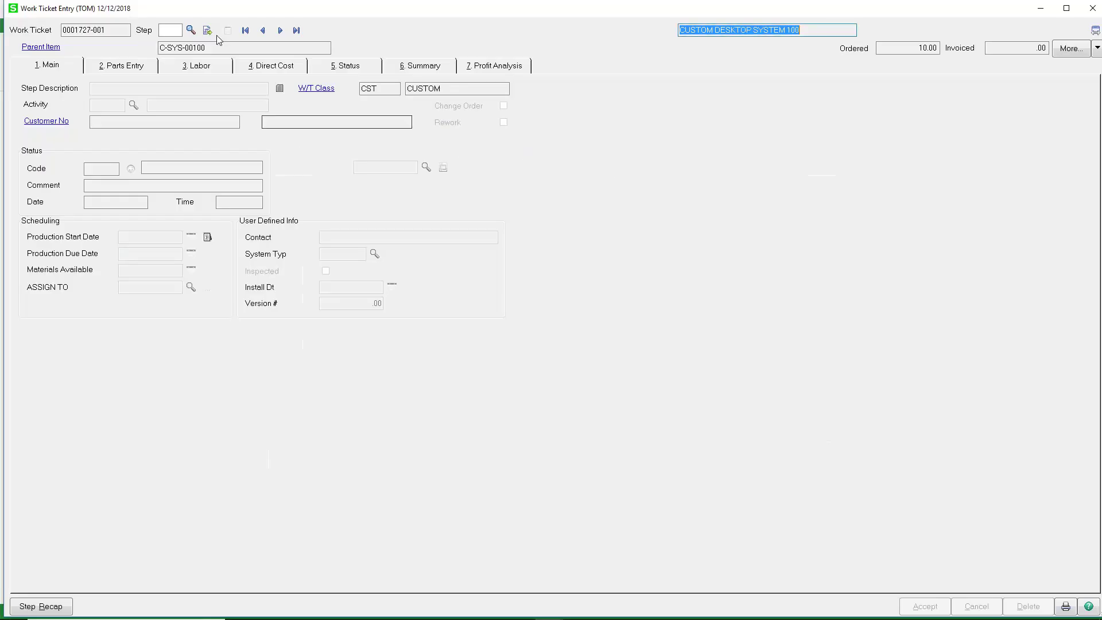
click(194, 34)
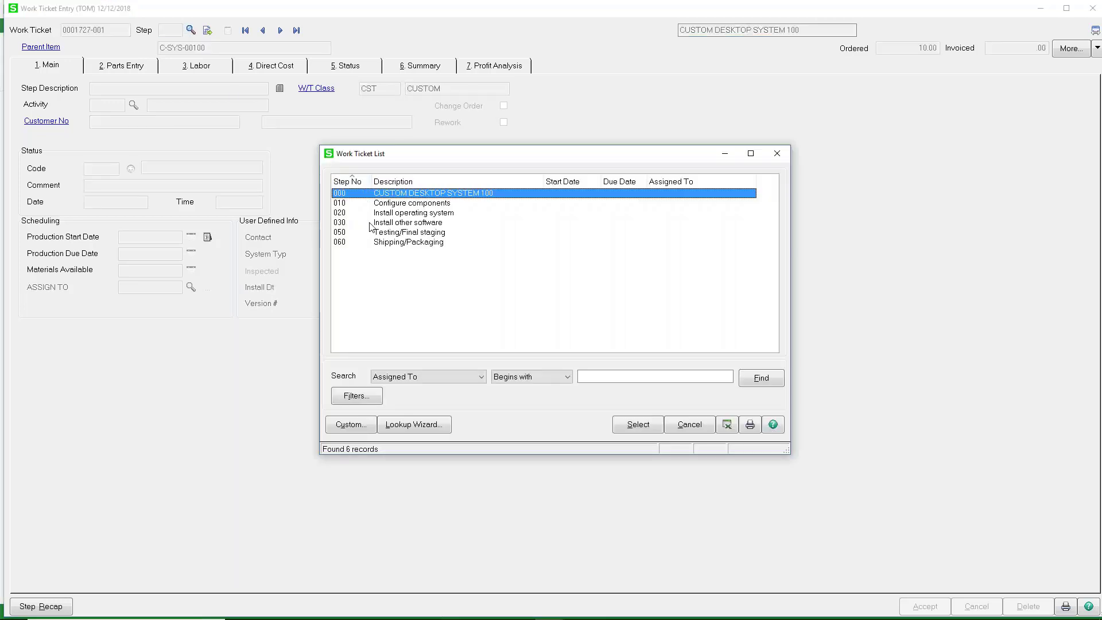
click(384, 204)
double_click(383, 204)
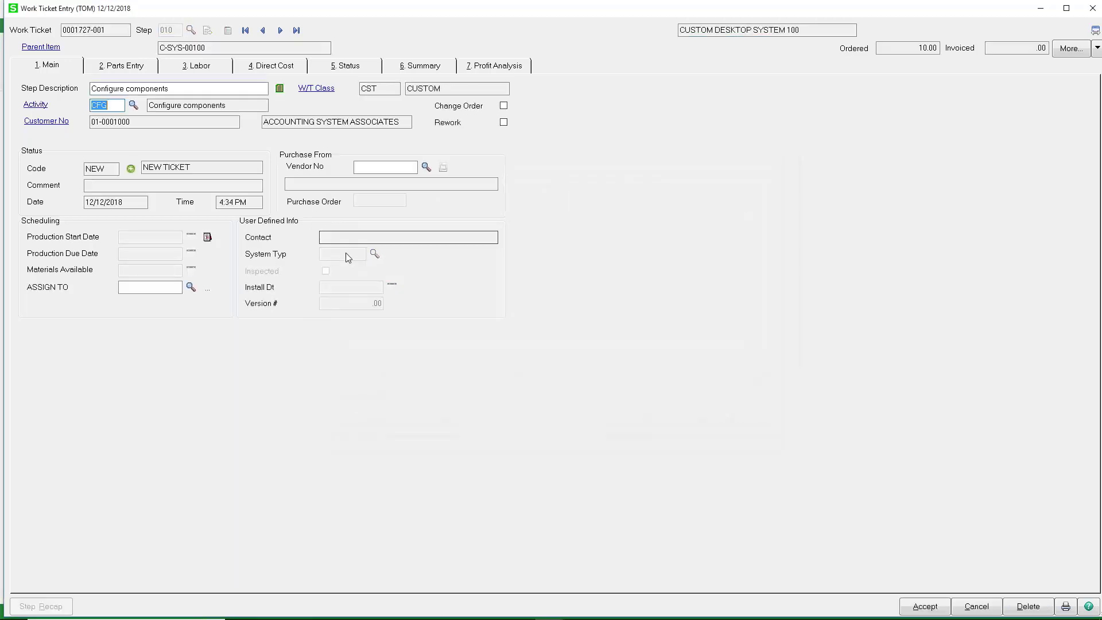
Review the linked purchase order details for the CABIN-01000-IH and CABLE lines in the step's parts list
key(alt+2)
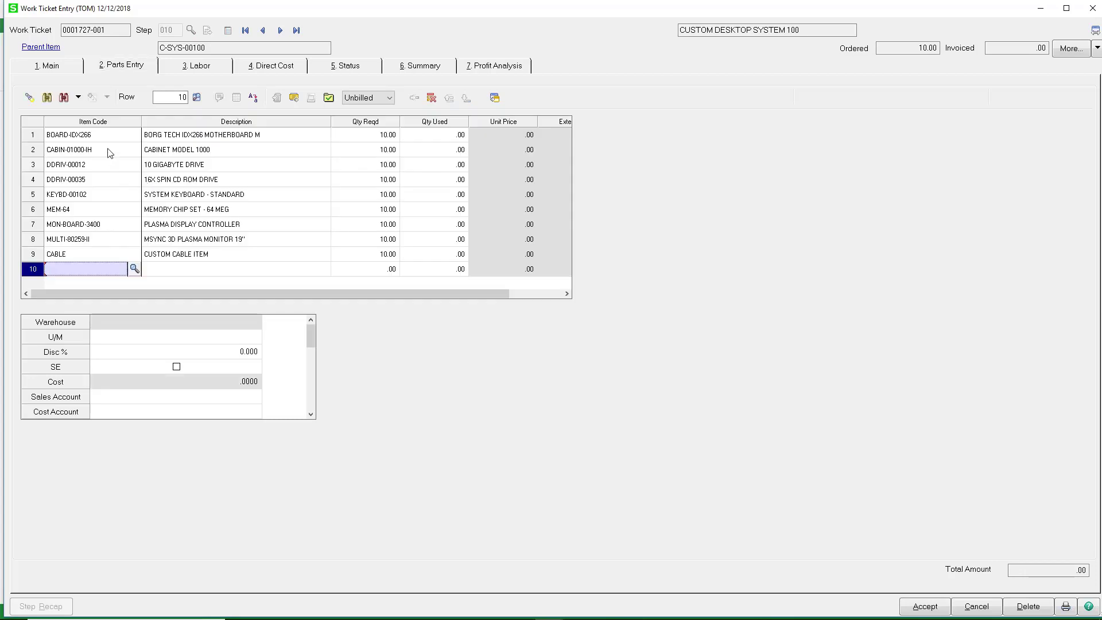
click(110, 150)
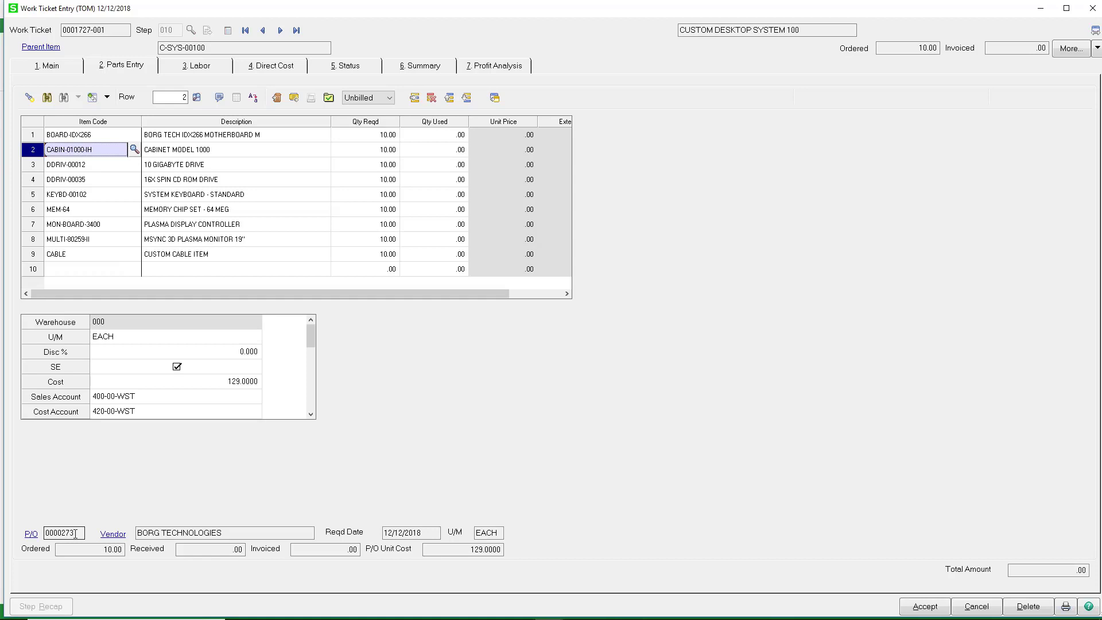
click(108, 256)
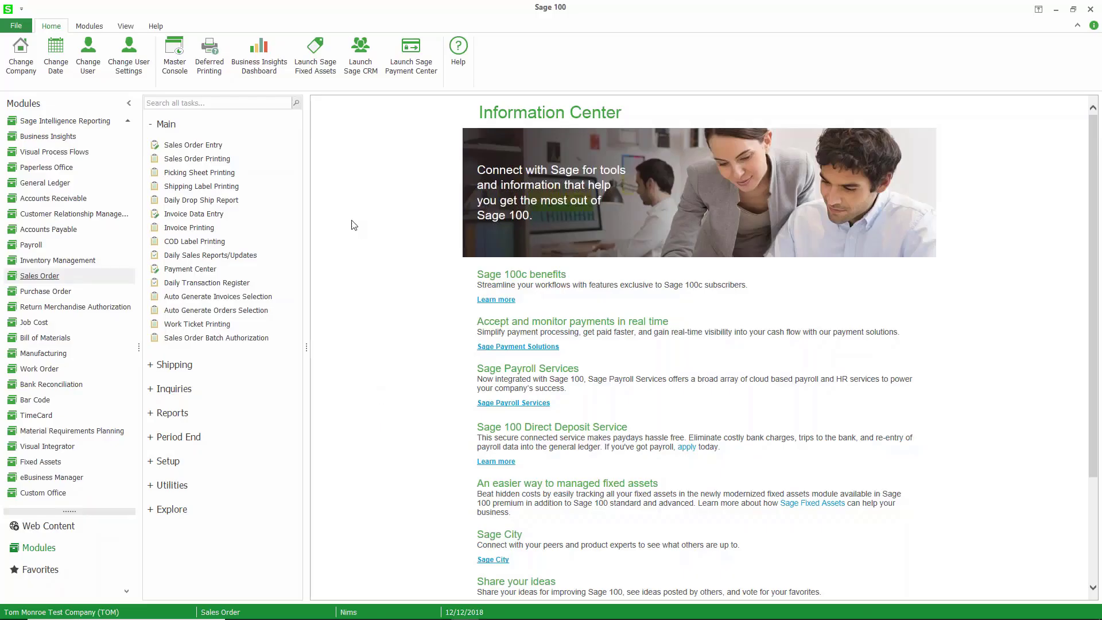
Start a new sales order for Accounting System Associates with work ticket class CST, keeping the 12/12/2018 order date
click(195, 145)
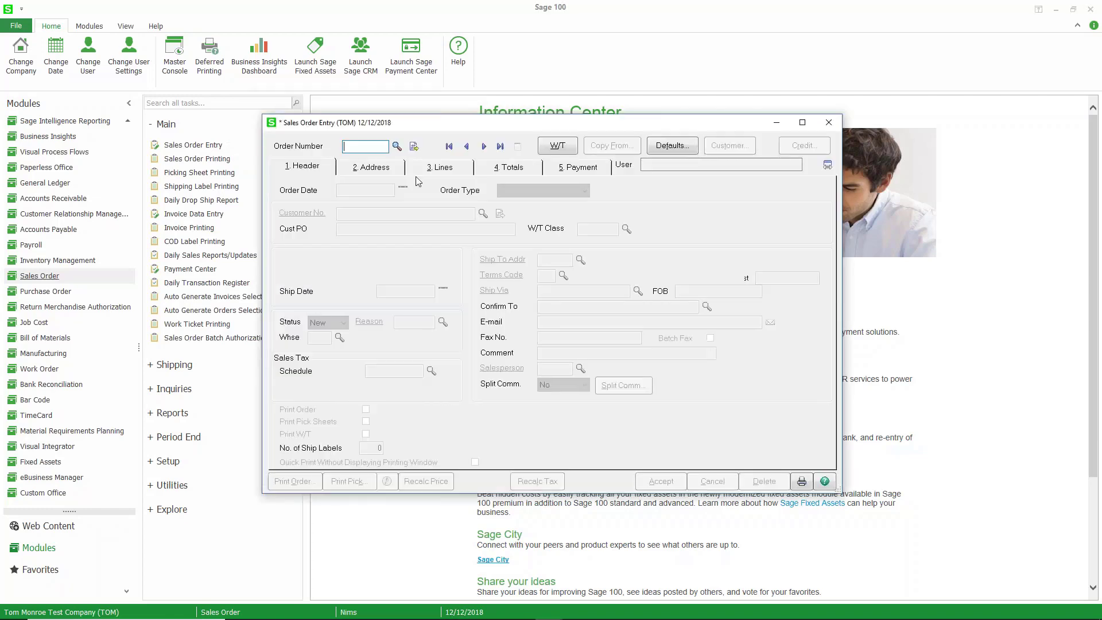
click(413, 147)
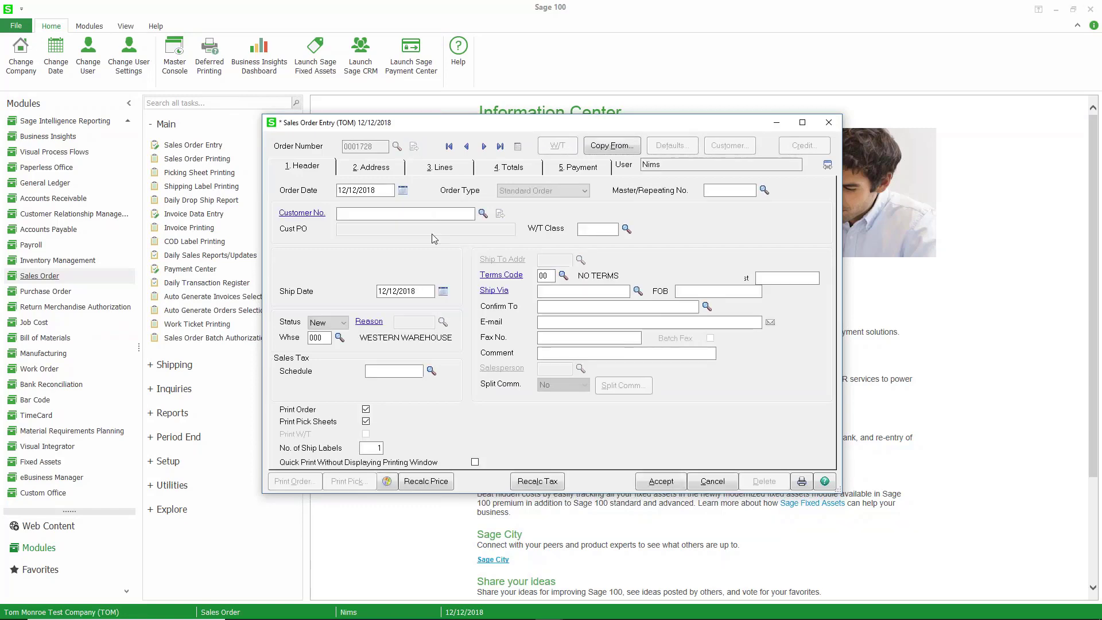
click(482, 213)
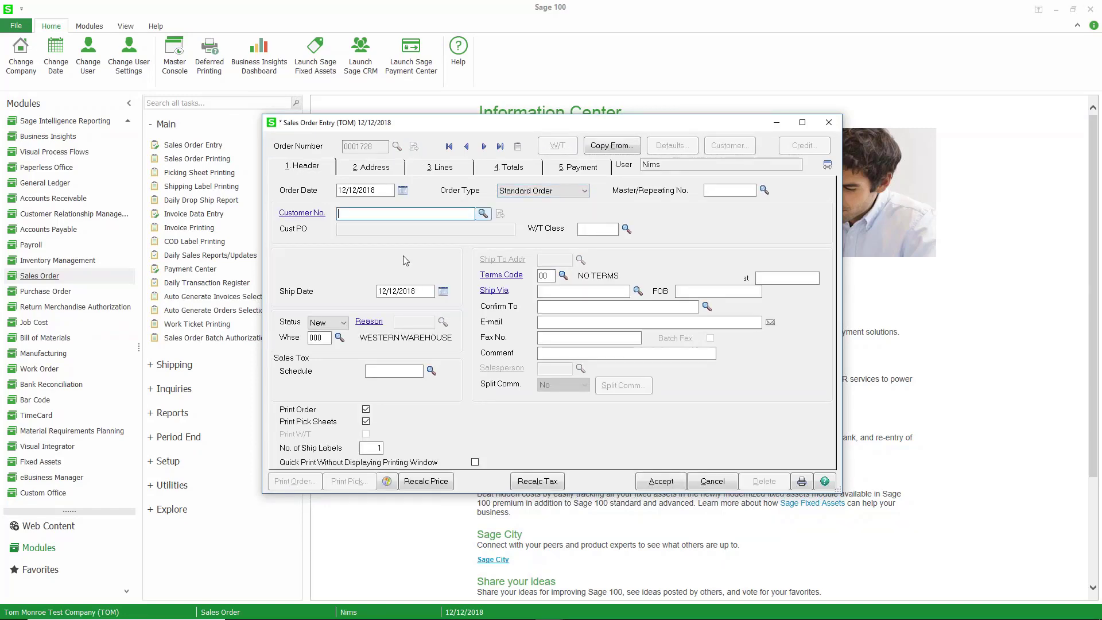
double_click(371, 201)
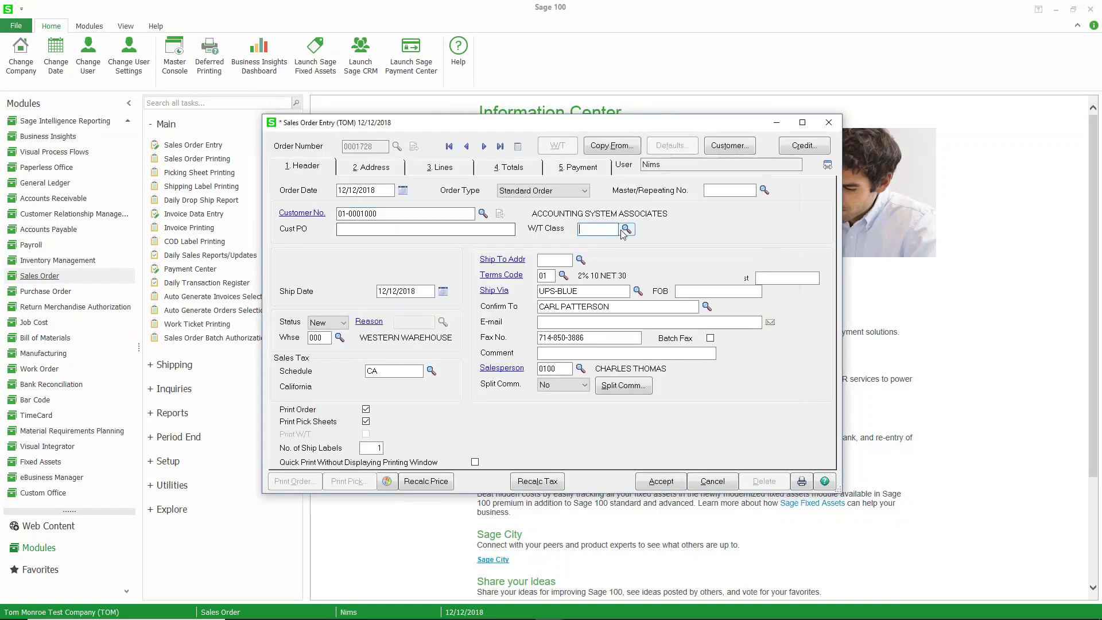
click(598, 231)
click(626, 229)
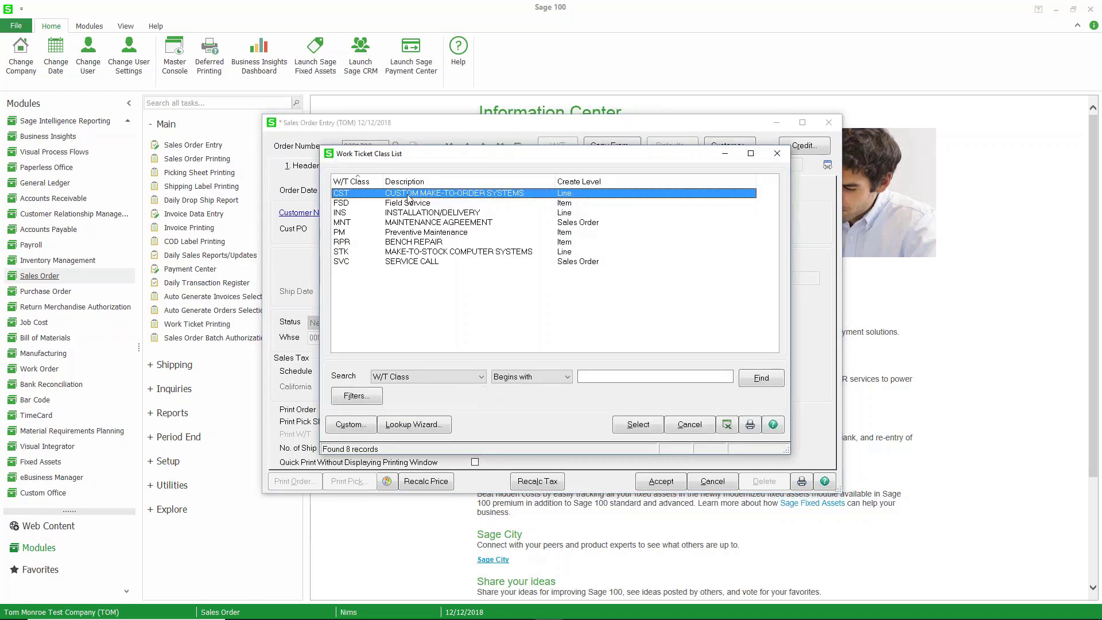
key(Return)
click(403, 190)
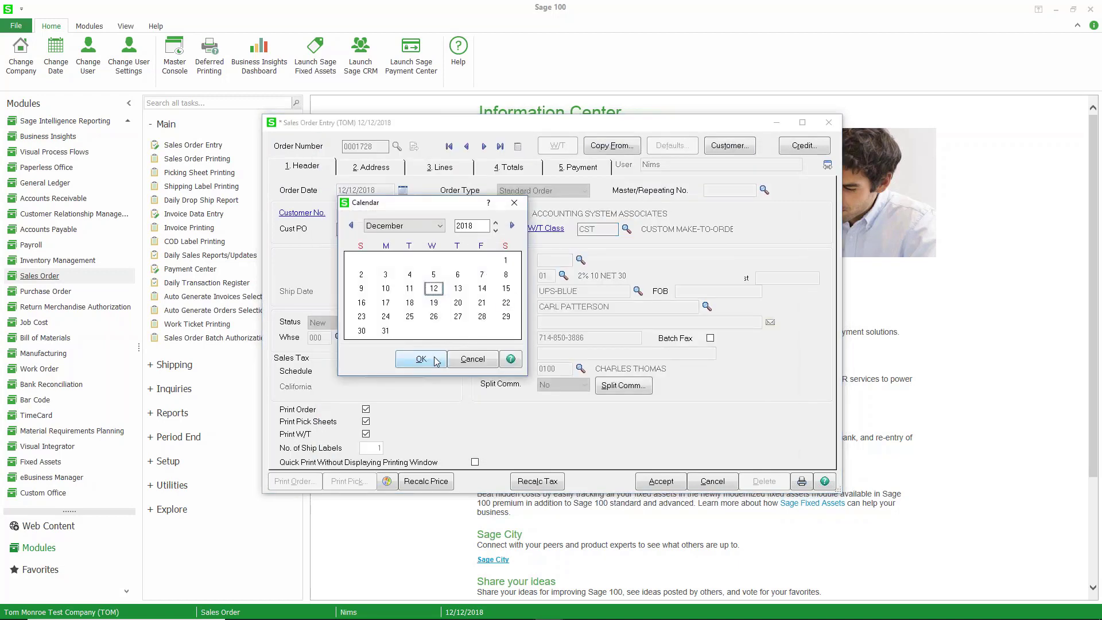
click(420, 359)
Add item C-SYS-00100 as the first order line, flagged for a work ticket, with an ordered quantity of 10 and the default unit price
click(442, 166)
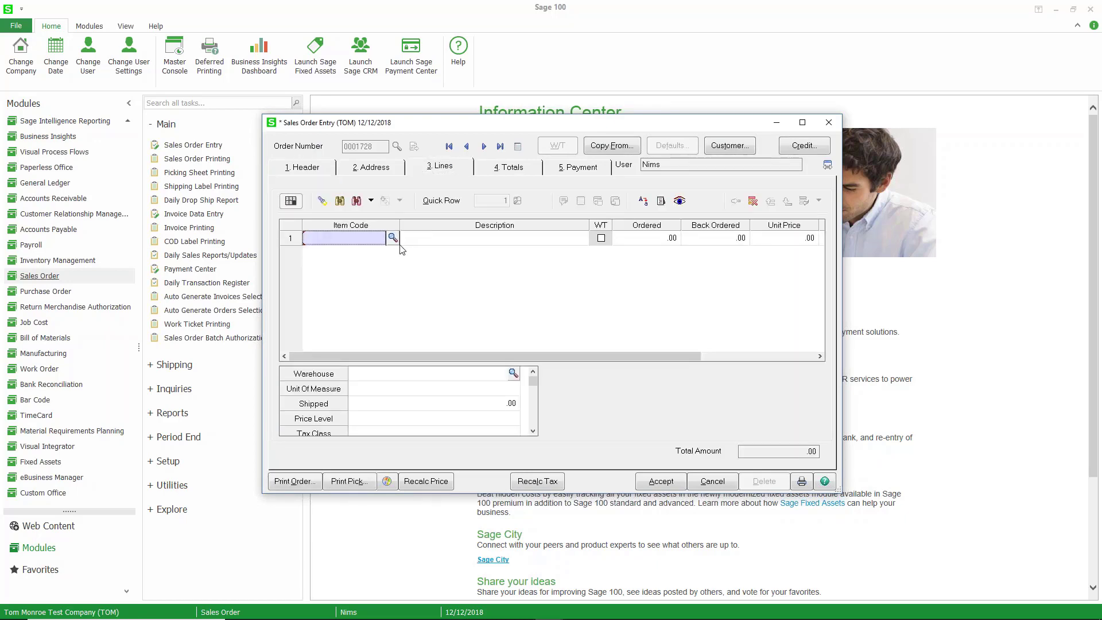
click(392, 237)
double_click(604, 228)
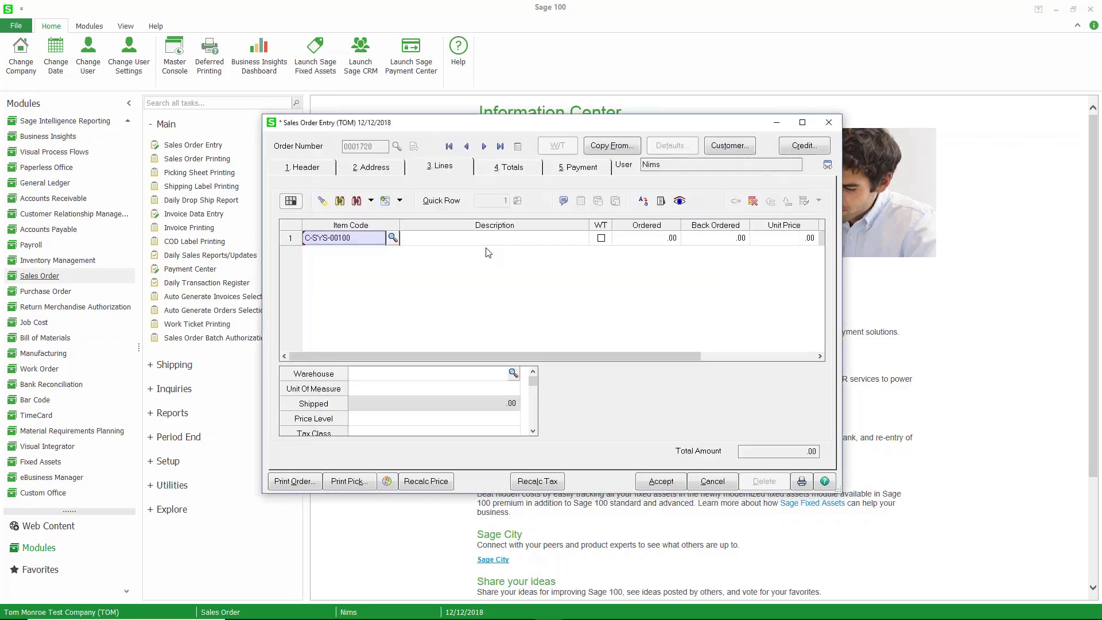
click(601, 239)
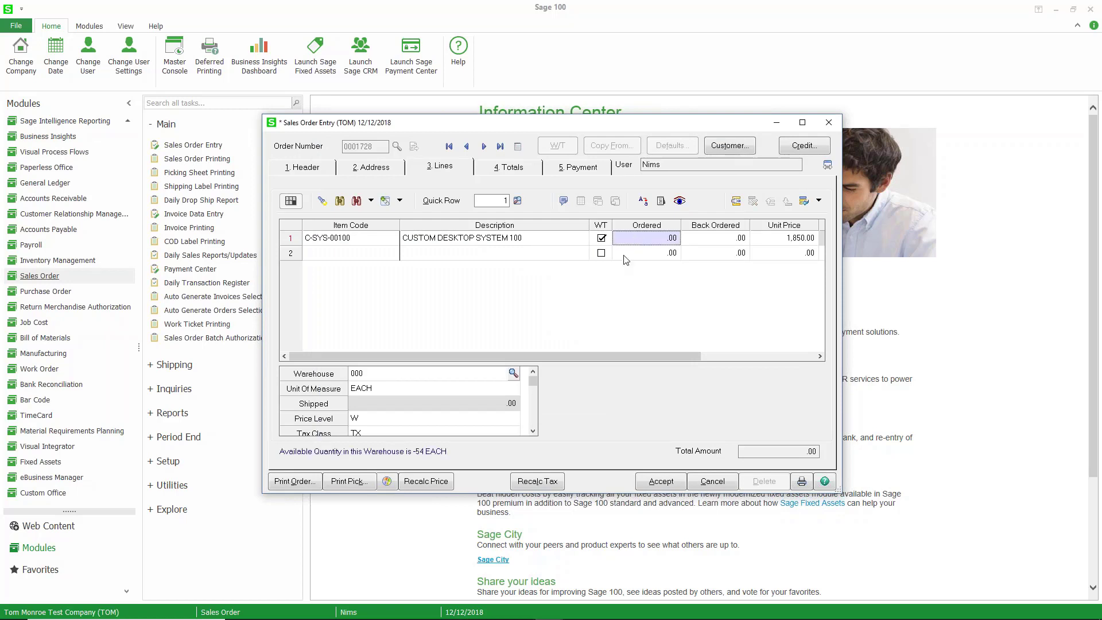
text(10)
key(Tab)
key(Tab)
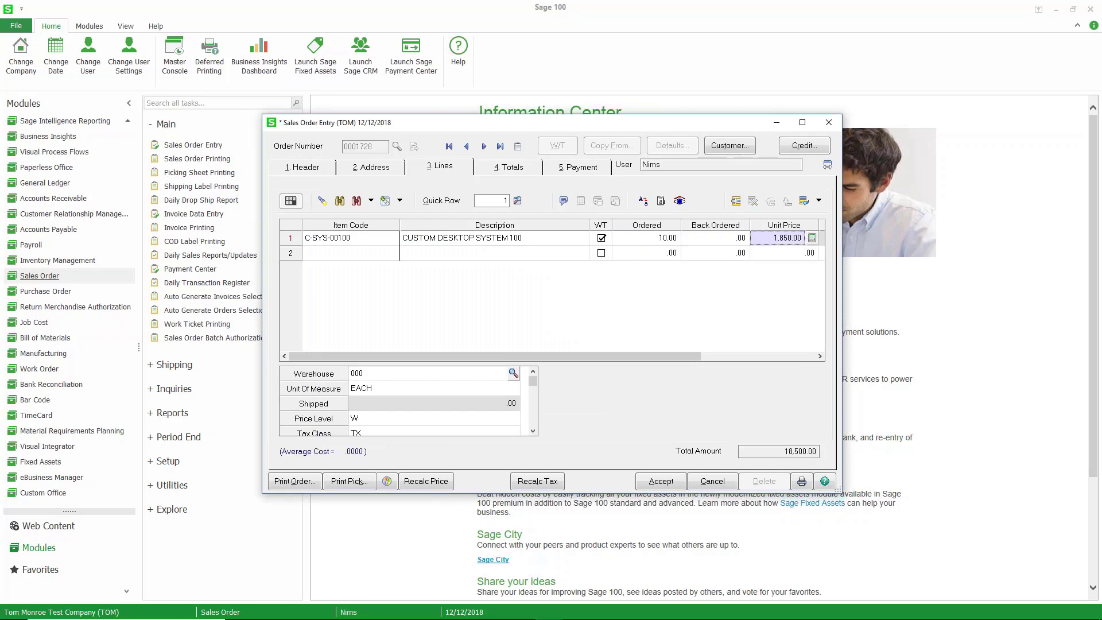
key(Tab)
key(Tab)
key(Tab)
key(Tab)
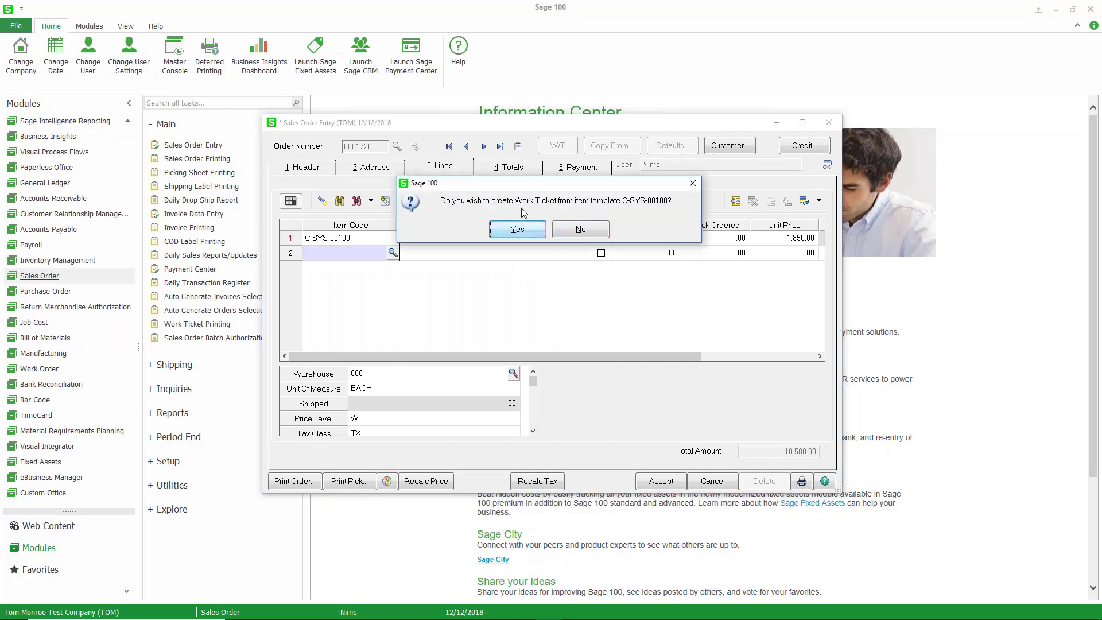
Create the work ticket from the C-SYS-00100 template without editing it, hide its component lines, and accept and close the sales order
click(518, 229)
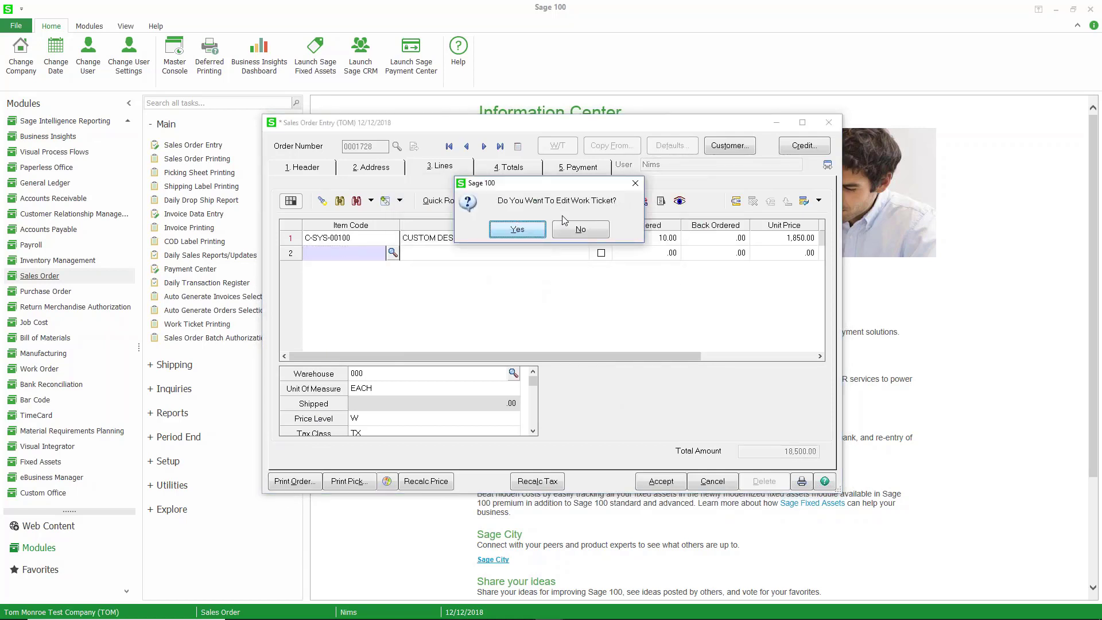
click(580, 230)
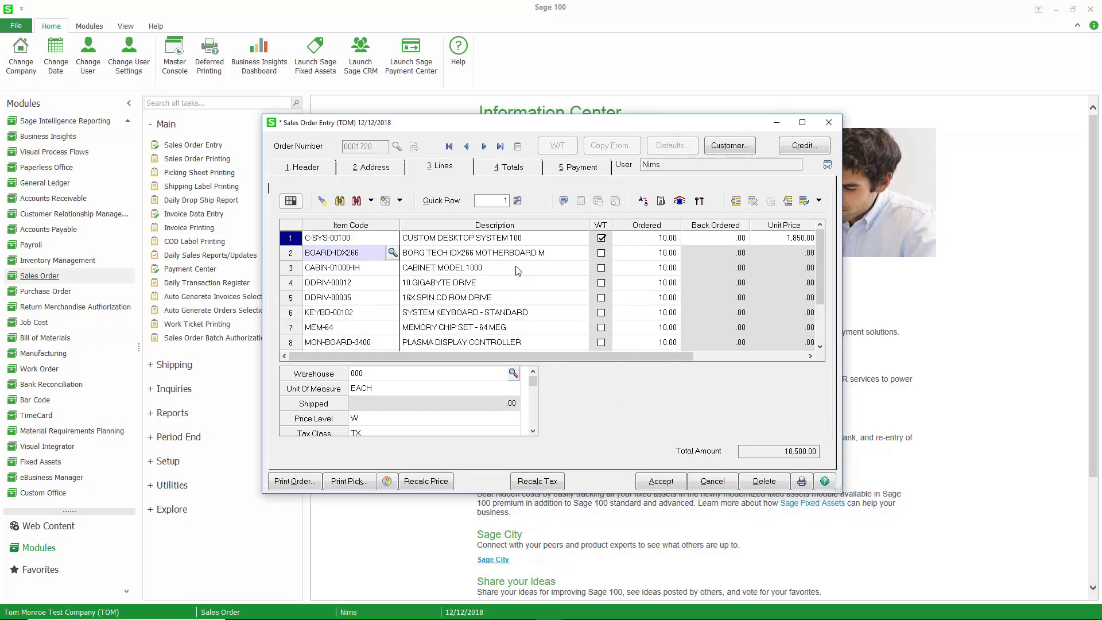
click(679, 201)
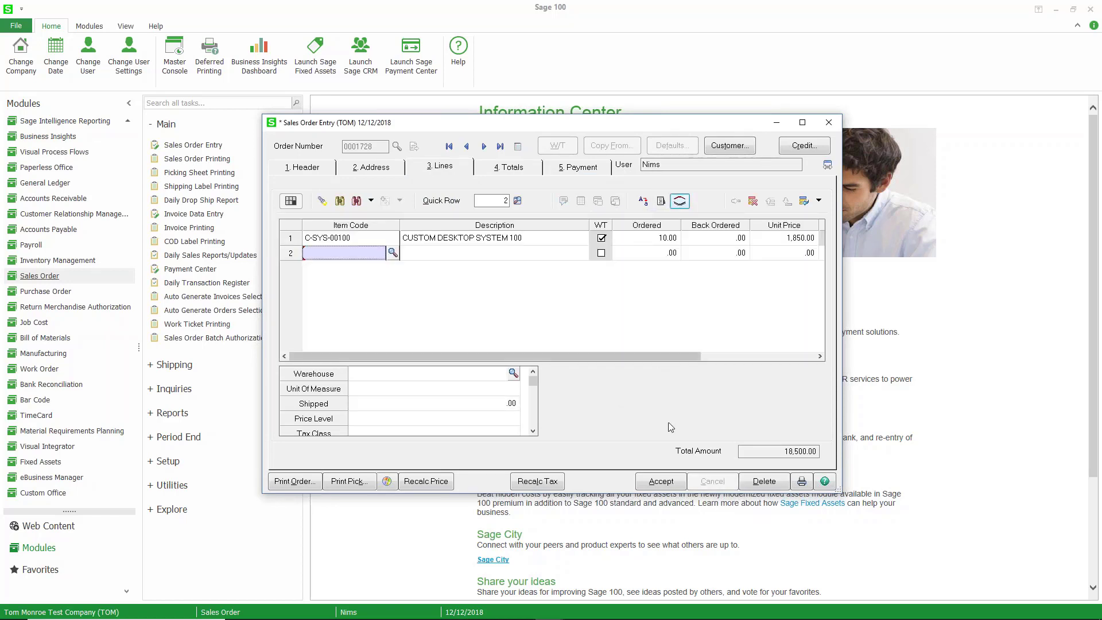
click(660, 481)
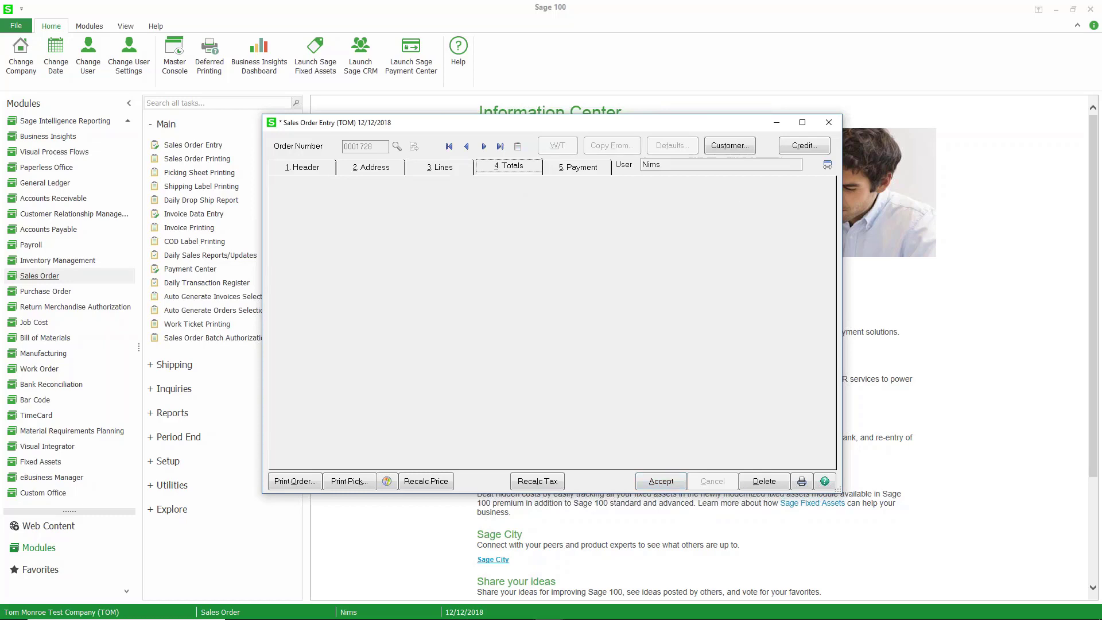
click(828, 122)
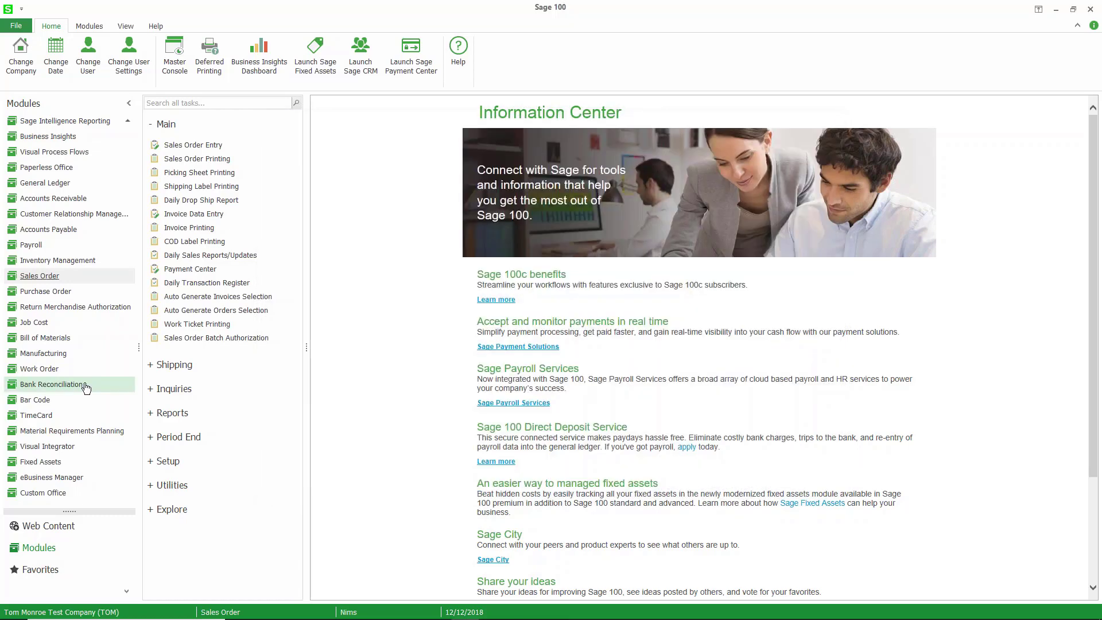
Open the Manufacturing module's Component Exception Manager, clear its previous selections and set it to plan by Work Ticket
click(67, 358)
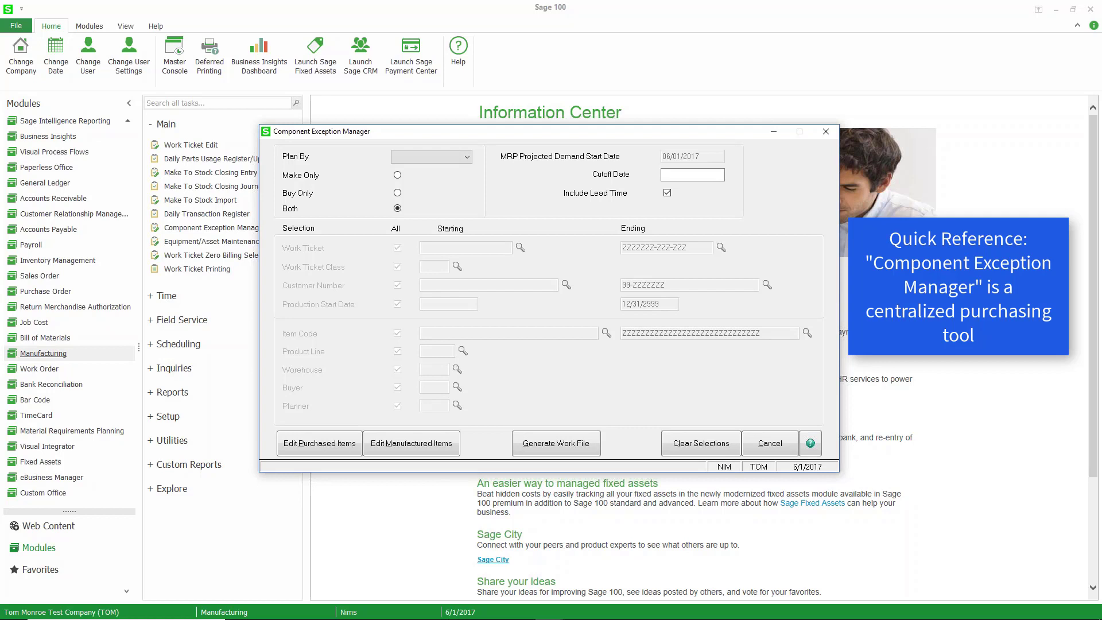
click(679, 439)
click(517, 229)
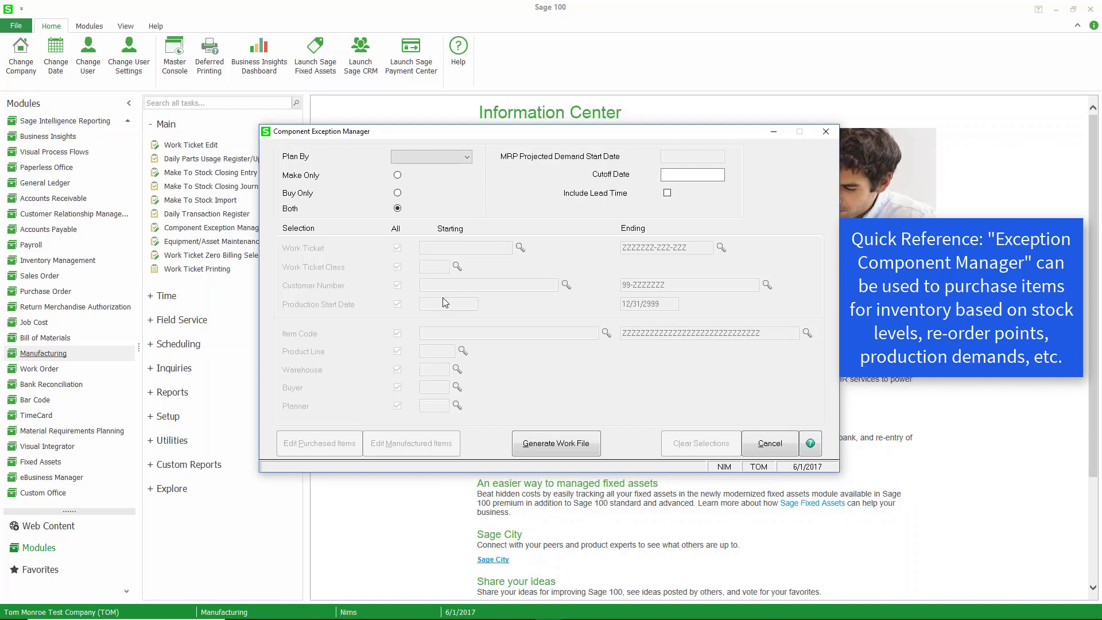
click(454, 156)
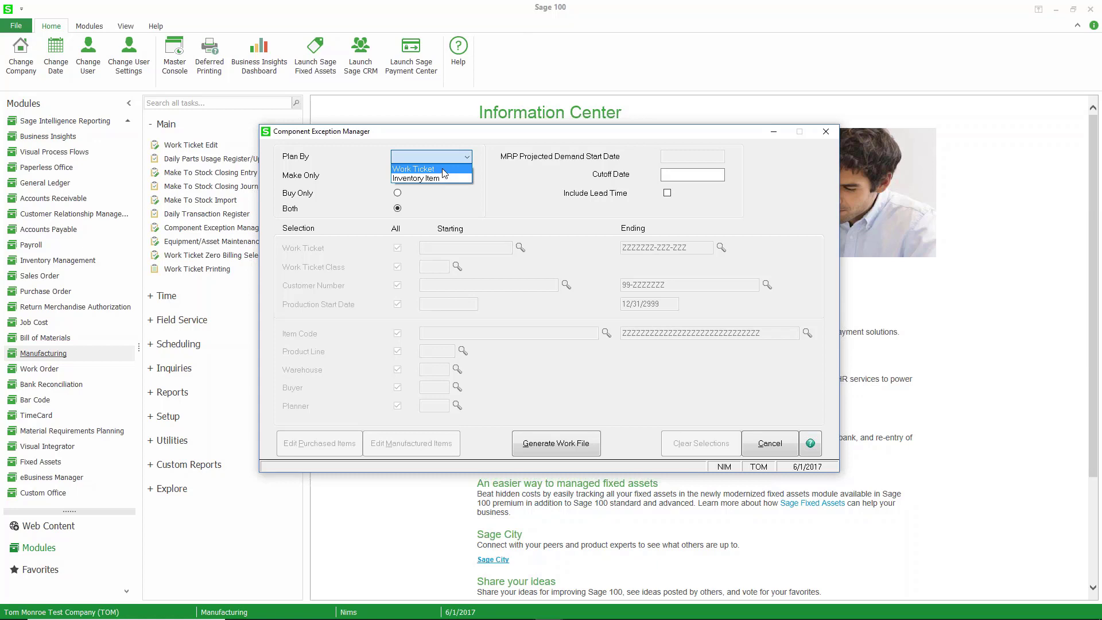
click(443, 170)
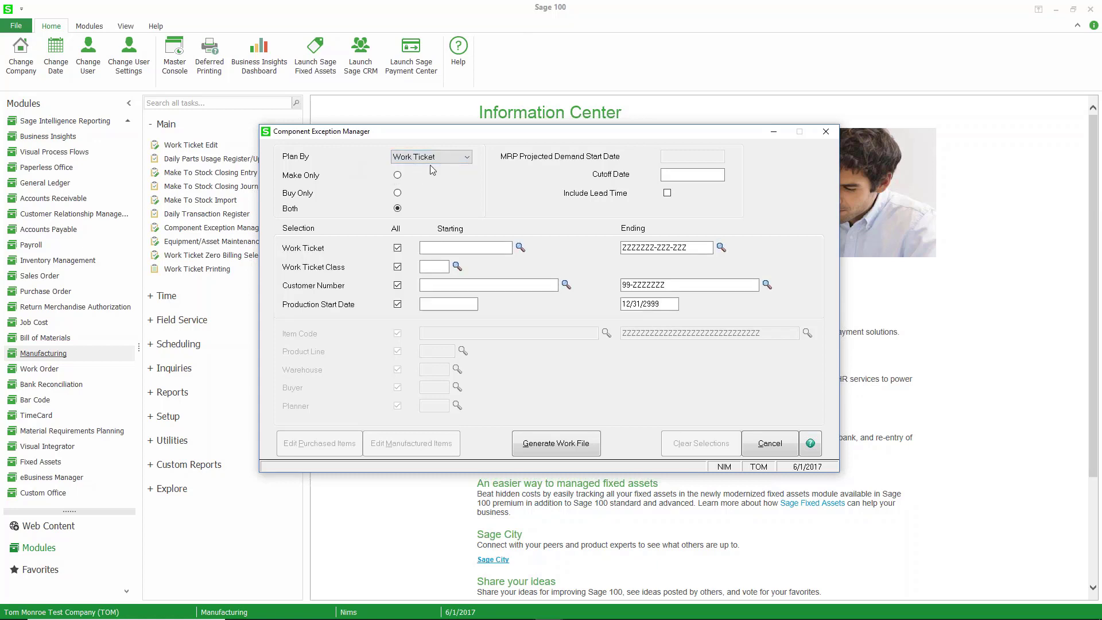
Limit the Component Exception Manager's work ticket range to the newly created C-SYS-00100 work ticket
click(520, 246)
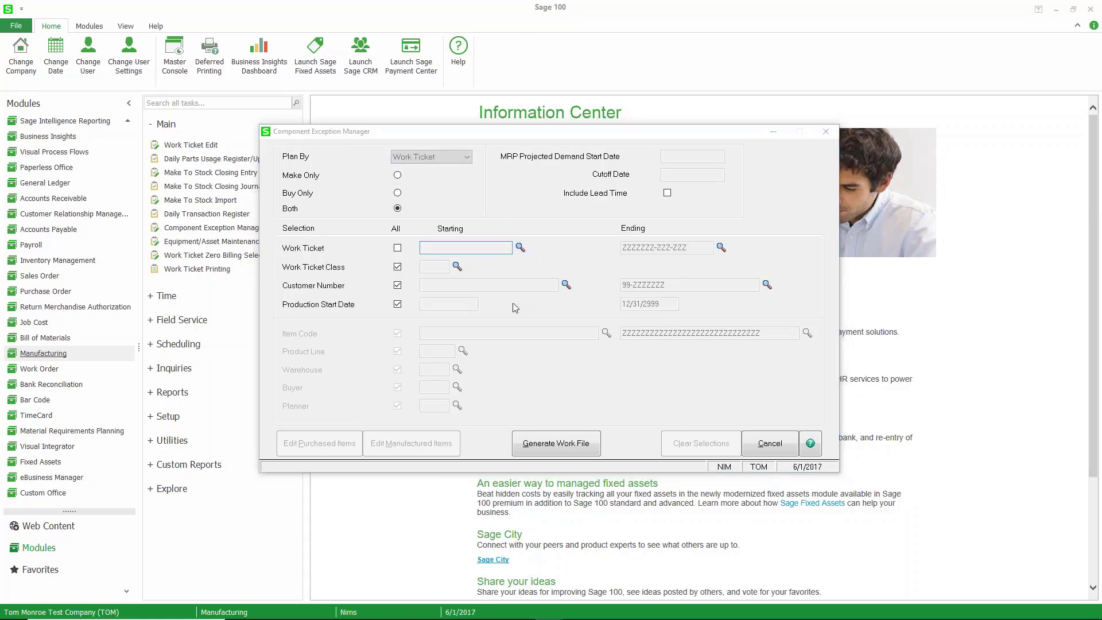
scroll(466, 285, down, 5)
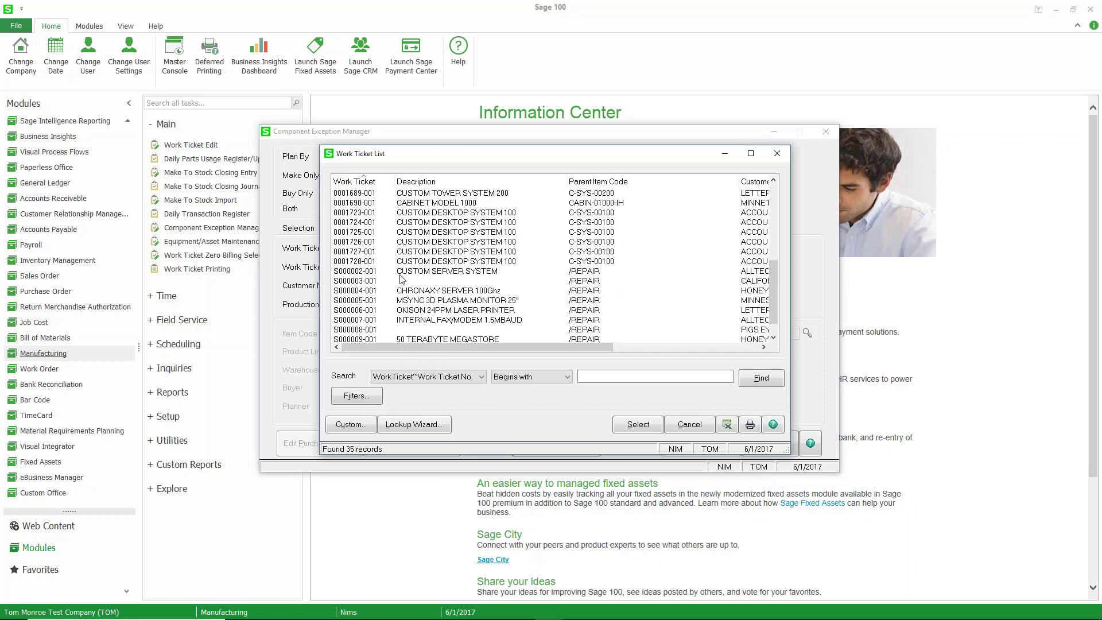
click(390, 262)
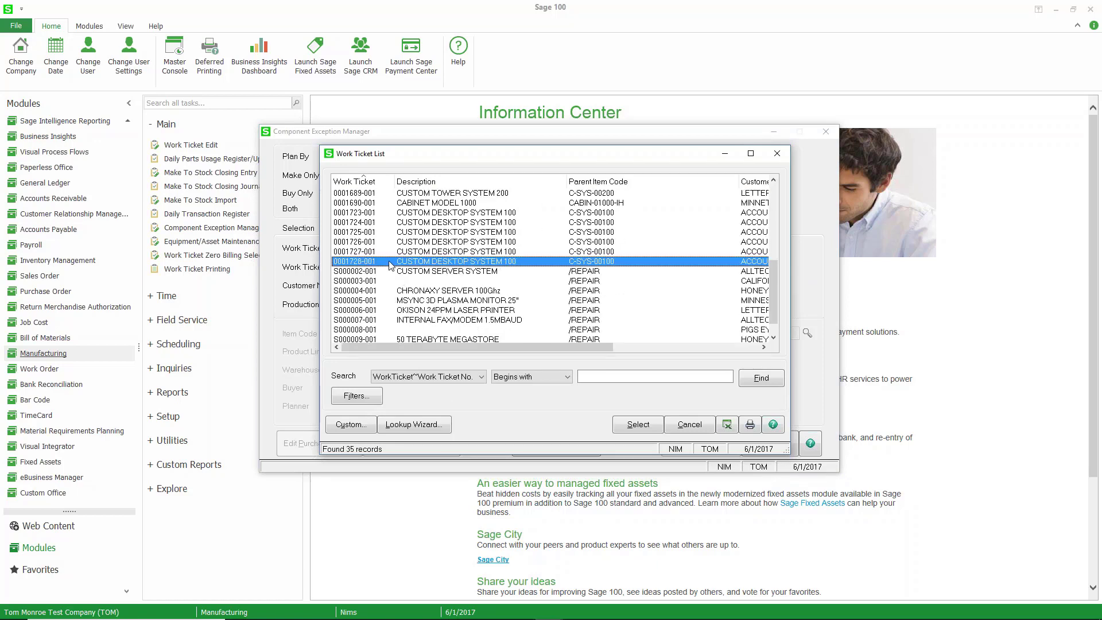
double_click(390, 263)
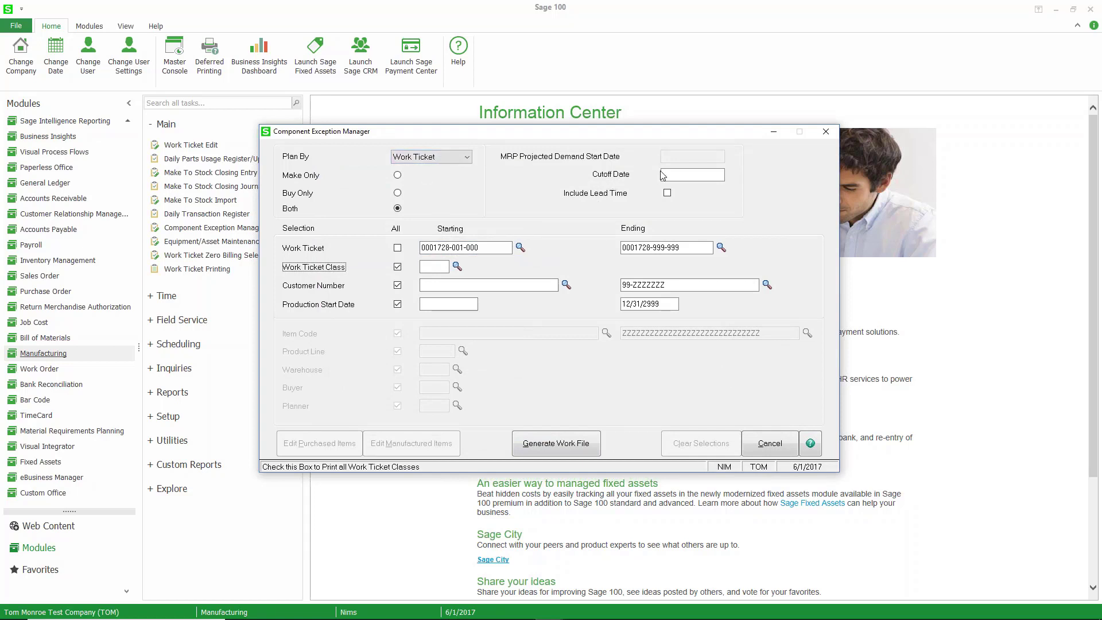
Generate the work file for the selected work ticket without entering a cutoff date
click(676, 177)
click(556, 443)
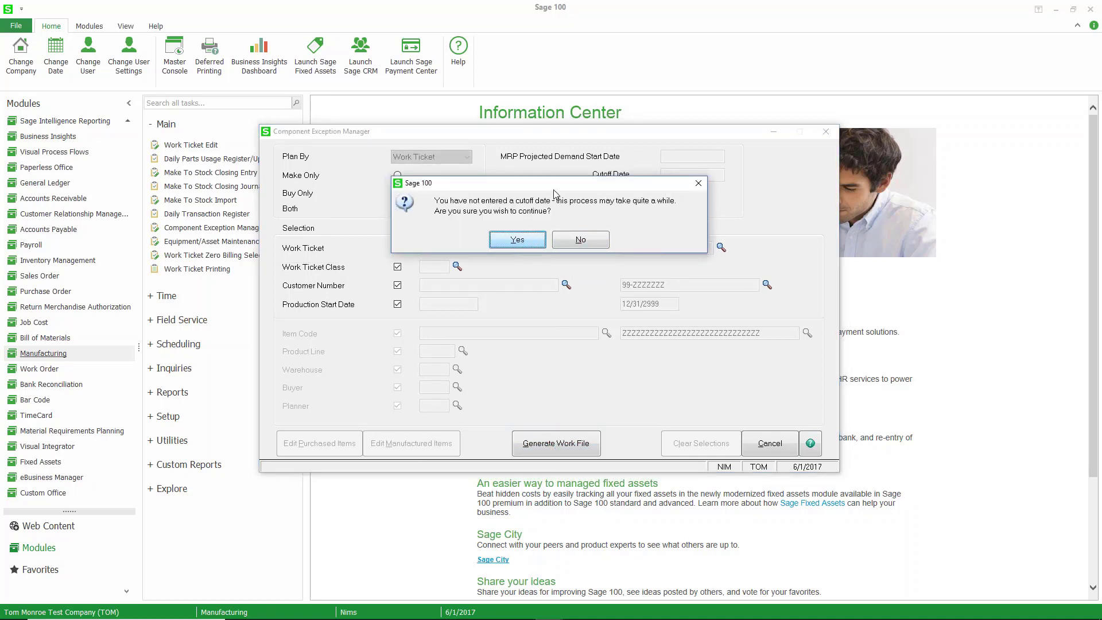
click(519, 240)
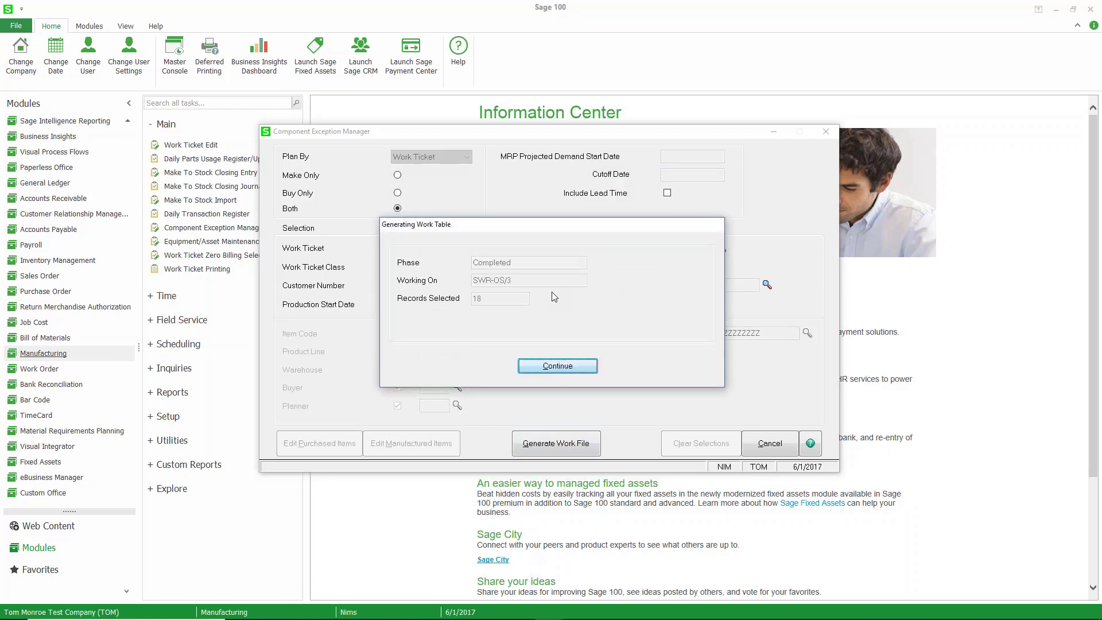
click(570, 366)
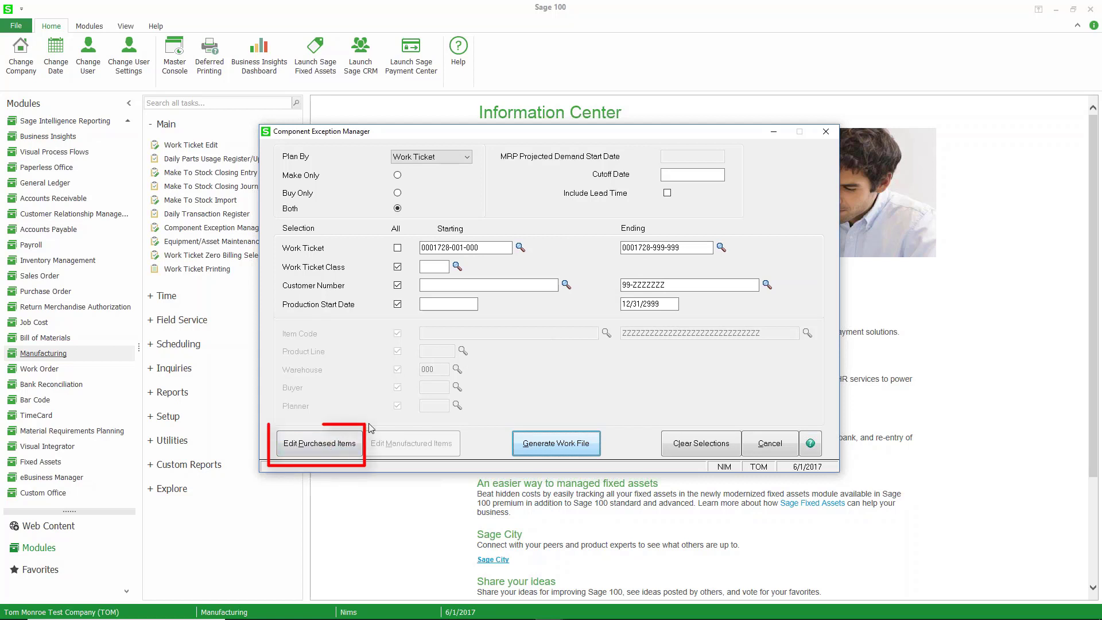
Open the purchased items summary and filter it by Work Ticket to list the selected ticket's items to buy
click(338, 446)
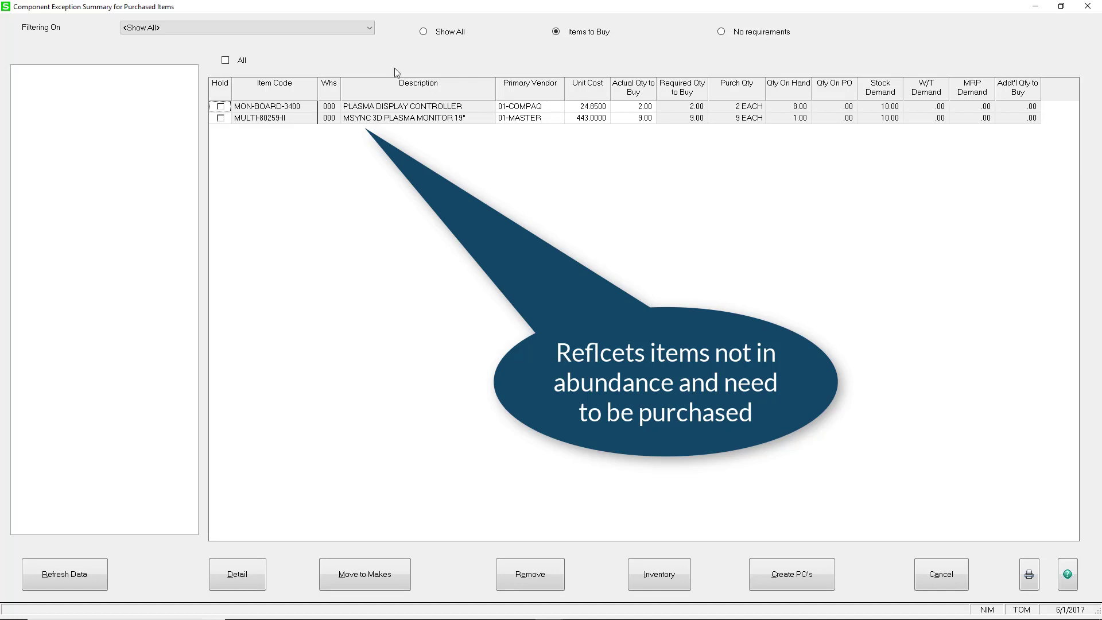
click(350, 30)
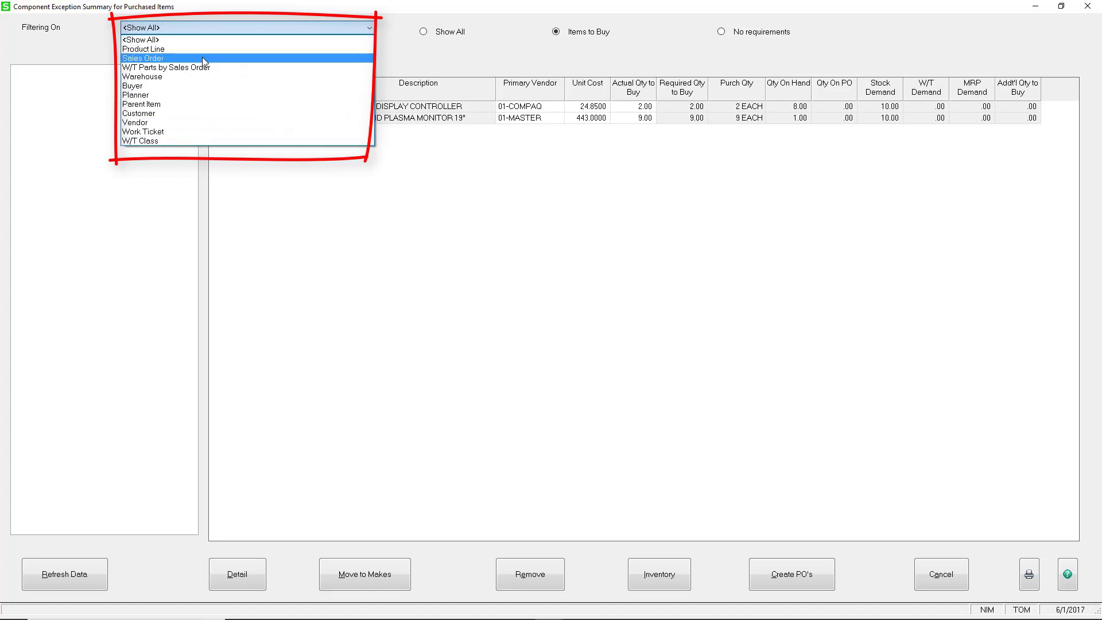
click(175, 134)
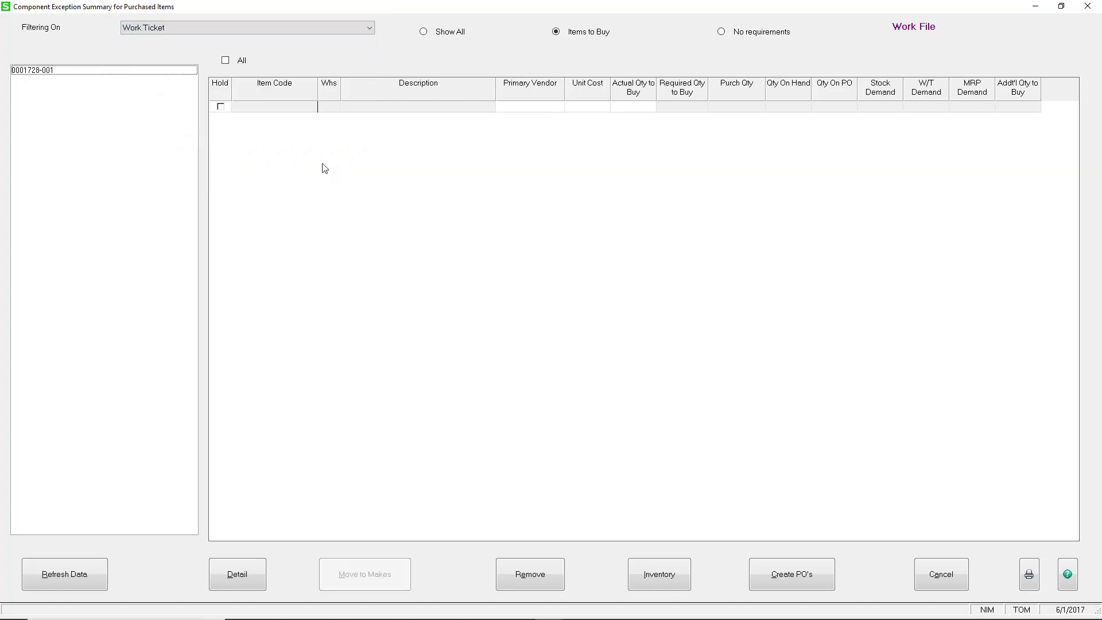
click(160, 74)
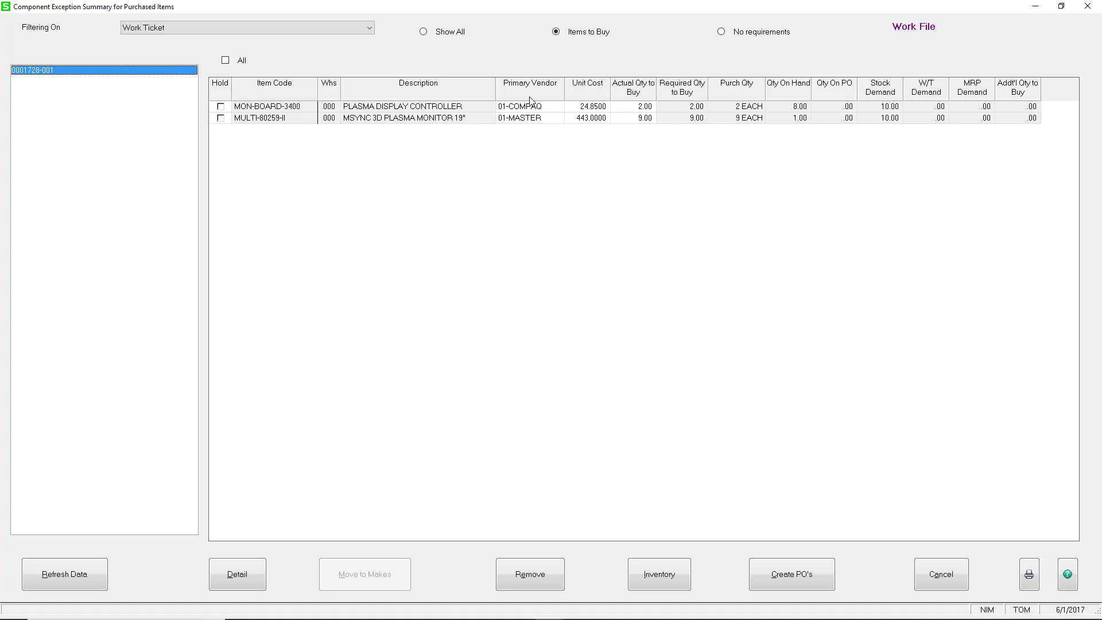
Check the actual buy quantities and the vendor lookup for MON-BOARD-3400, and try placing the item on hold before releasing it
click(634, 108)
click(635, 118)
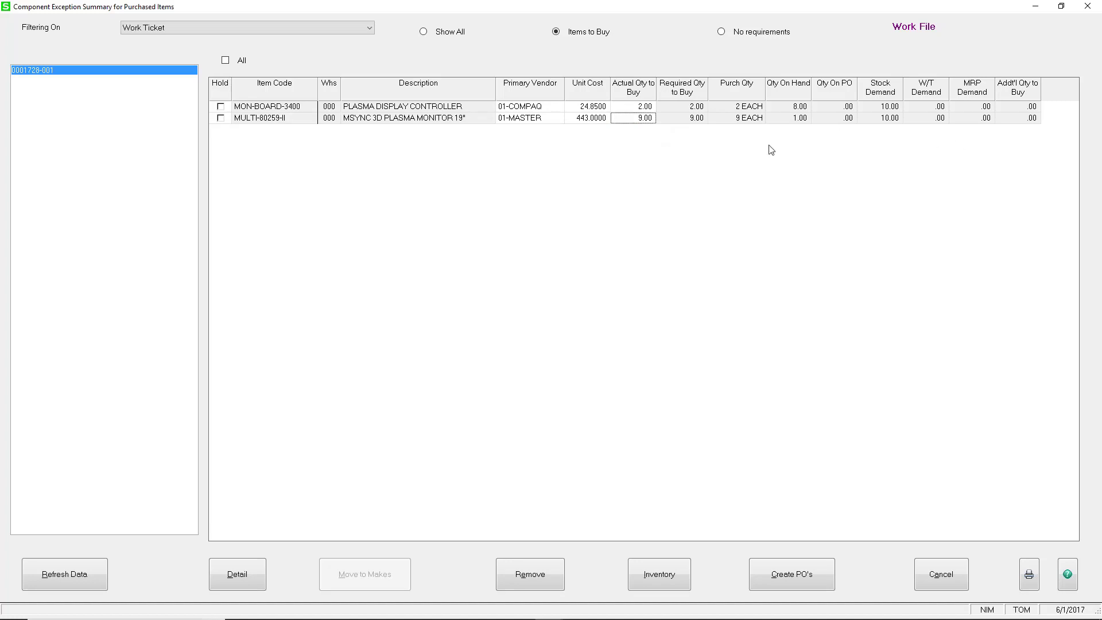
click(554, 108)
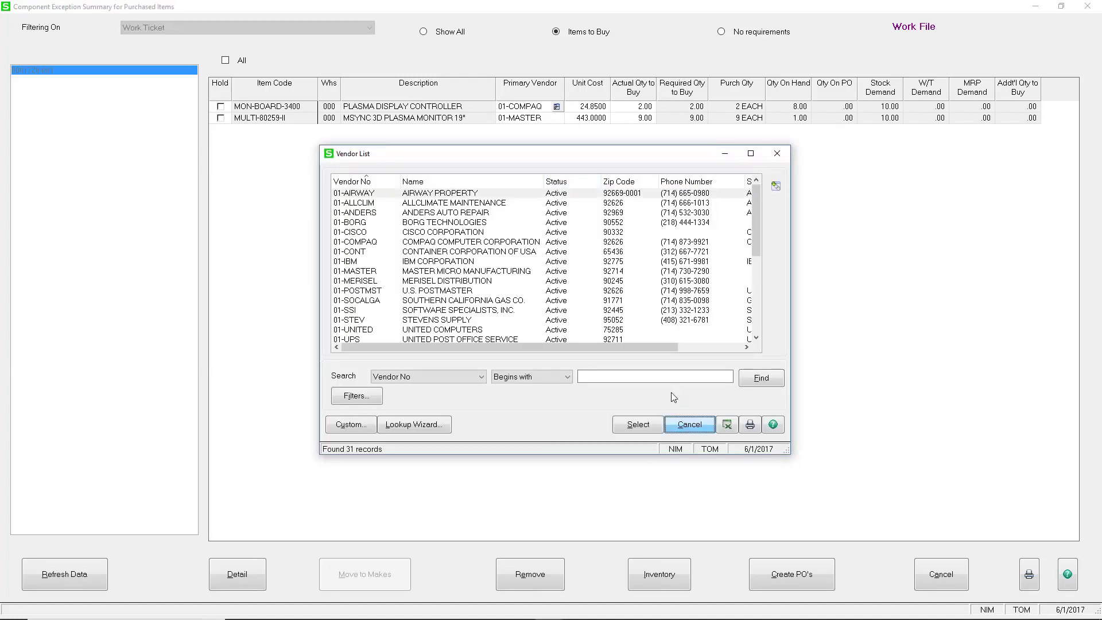
click(689, 424)
click(634, 109)
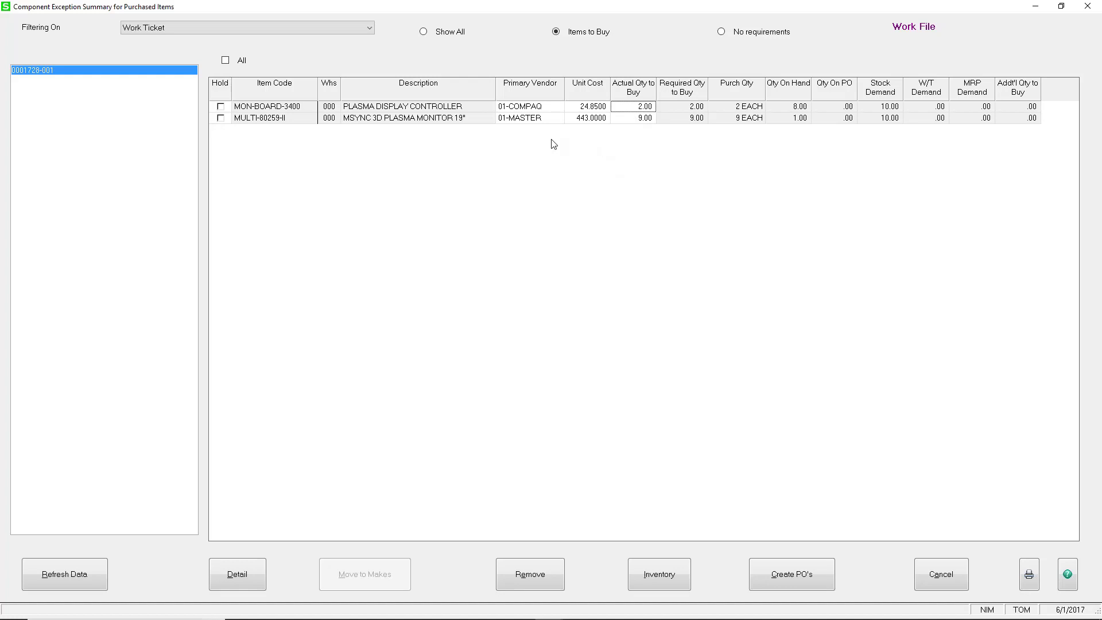
click(221, 106)
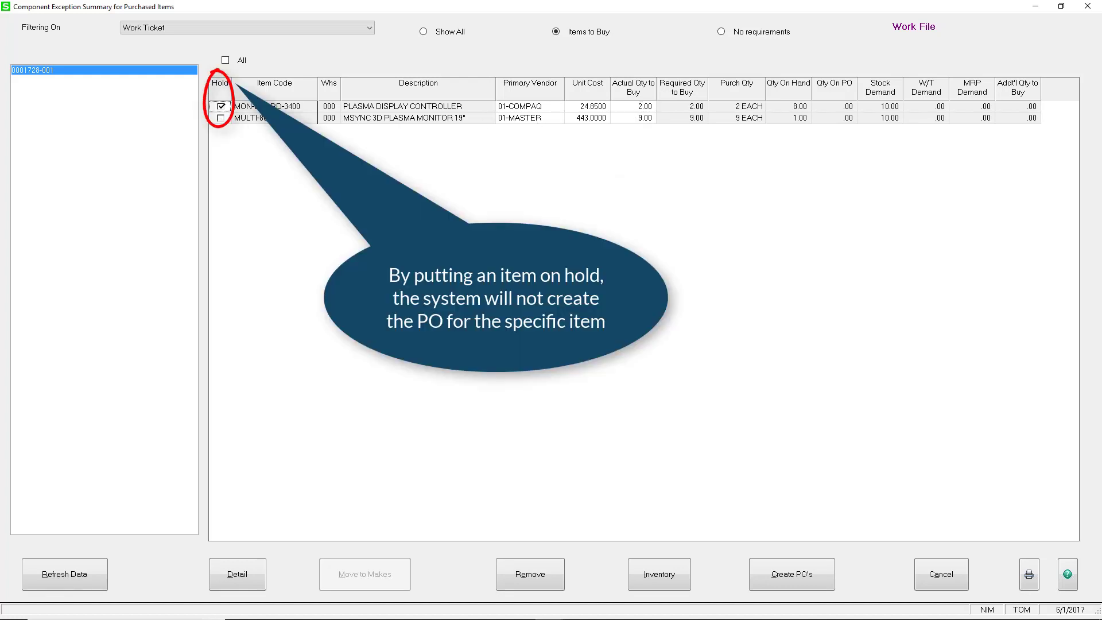
click(222, 107)
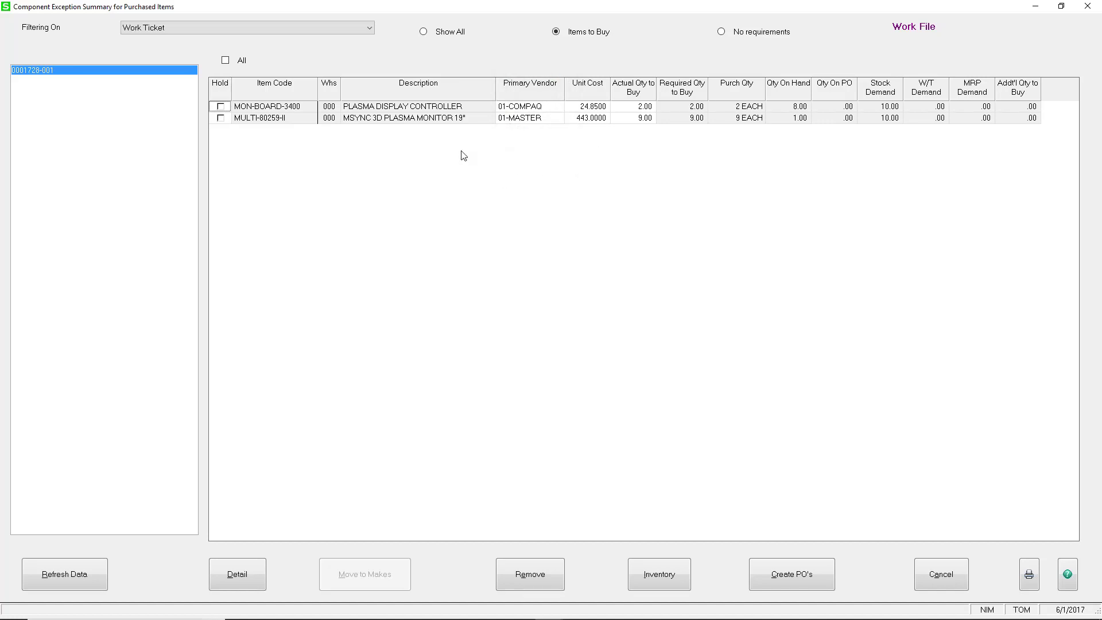
Create new purchase orders for the MON-BOARD-3400 and MULTI-80259-II items to buy
click(779, 573)
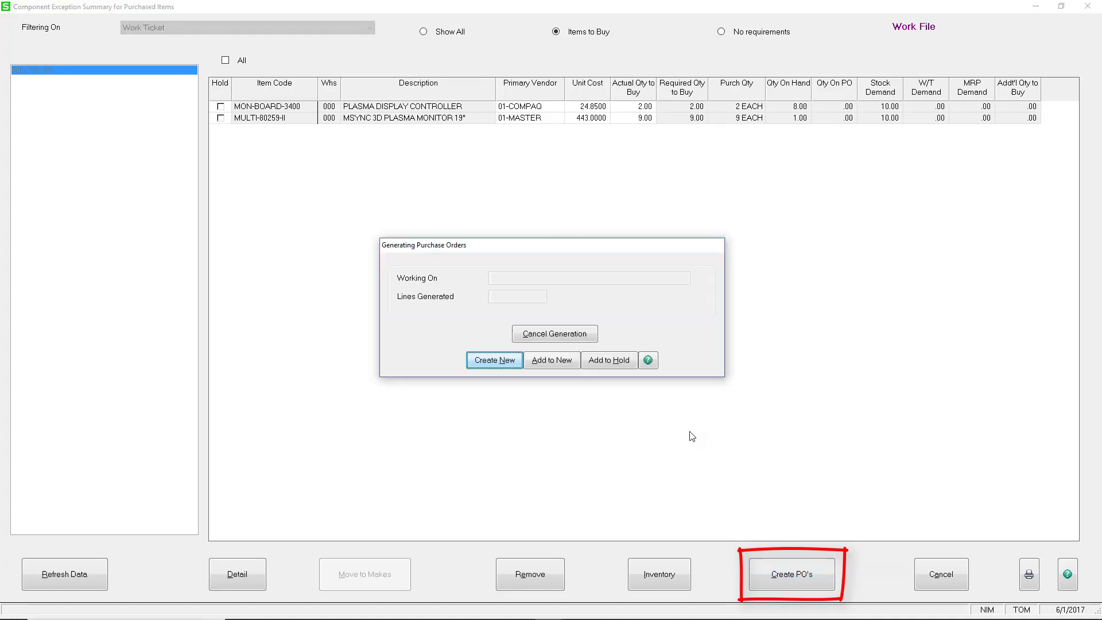
click(511, 362)
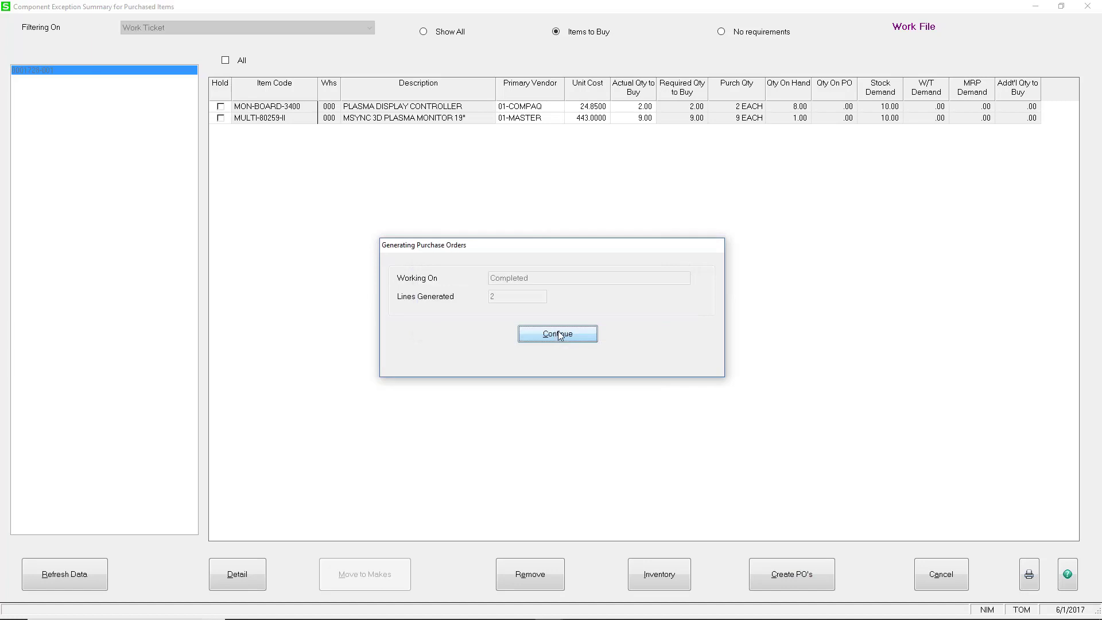
click(560, 335)
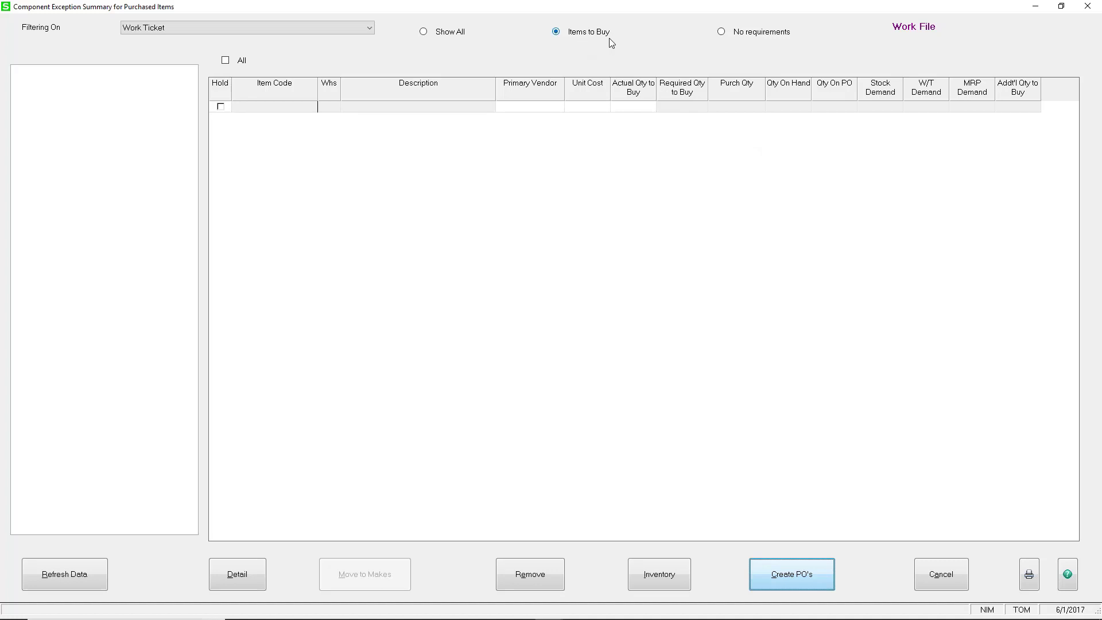
Close the purchased items summary and the Component Exception Manager
click(455, 33)
click(741, 35)
click(942, 576)
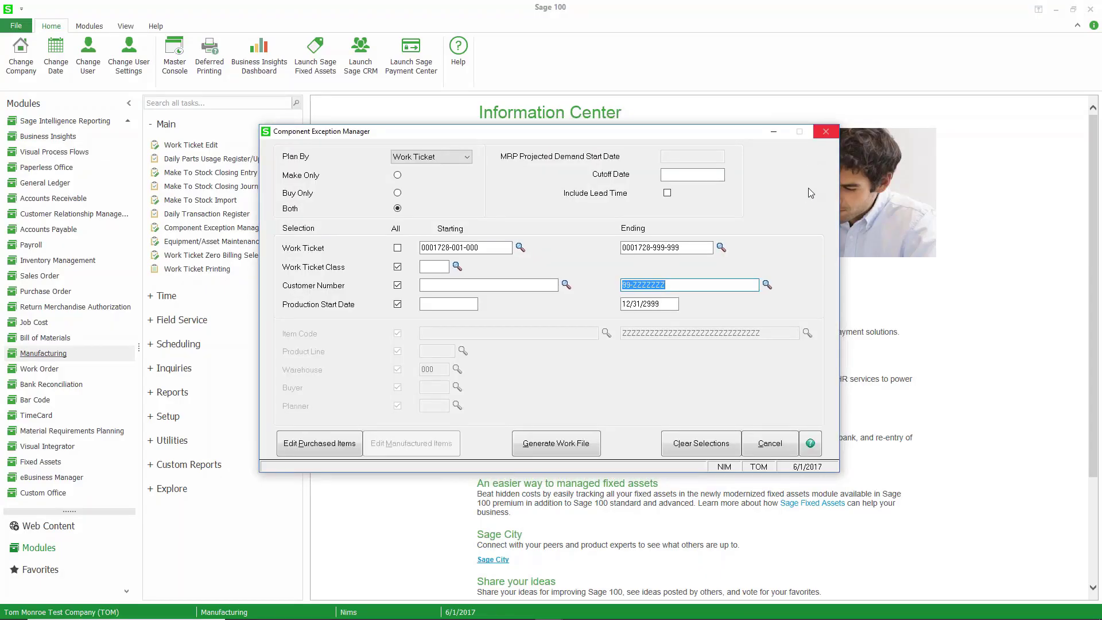
click(824, 132)
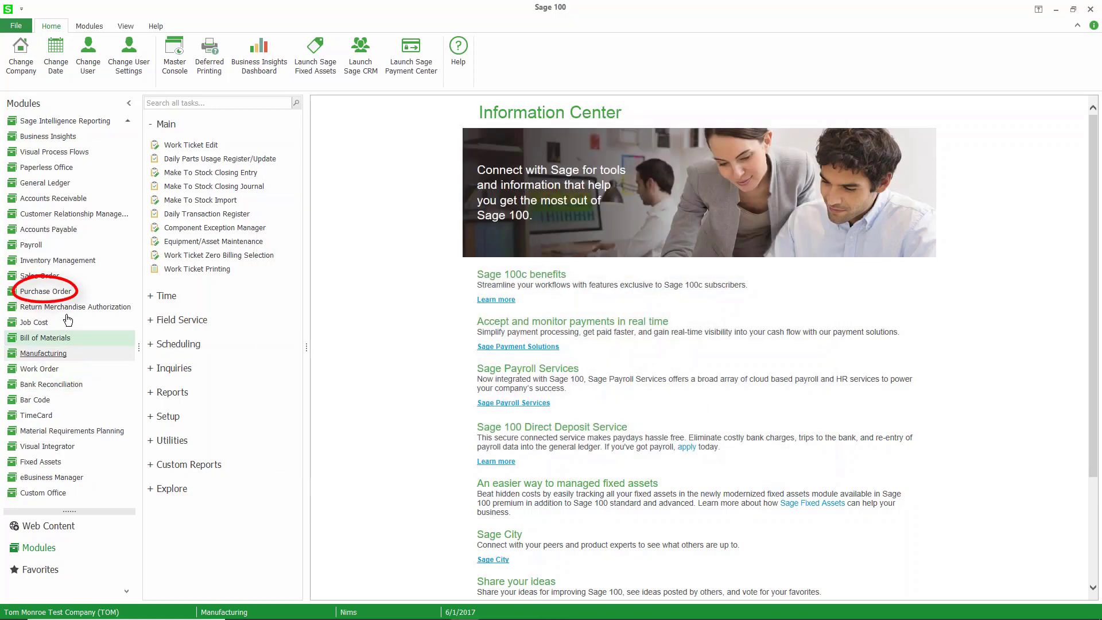
Open Purchase Order Entry and display the lines of the 6/1/2017 purchase order for Compaq Computer Corporation
click(46, 291)
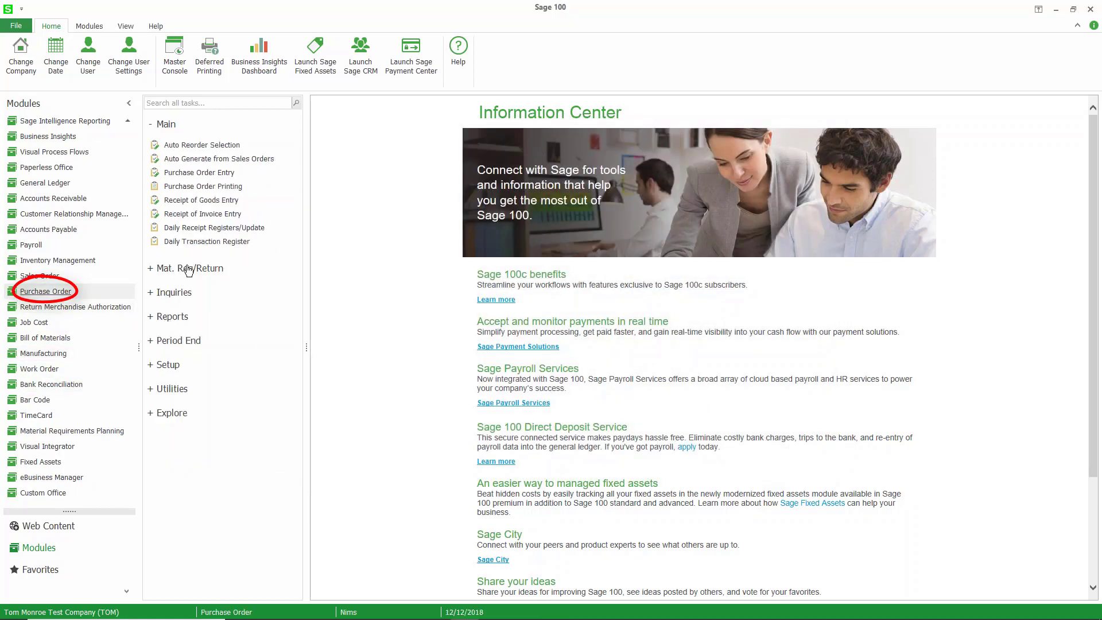
click(198, 173)
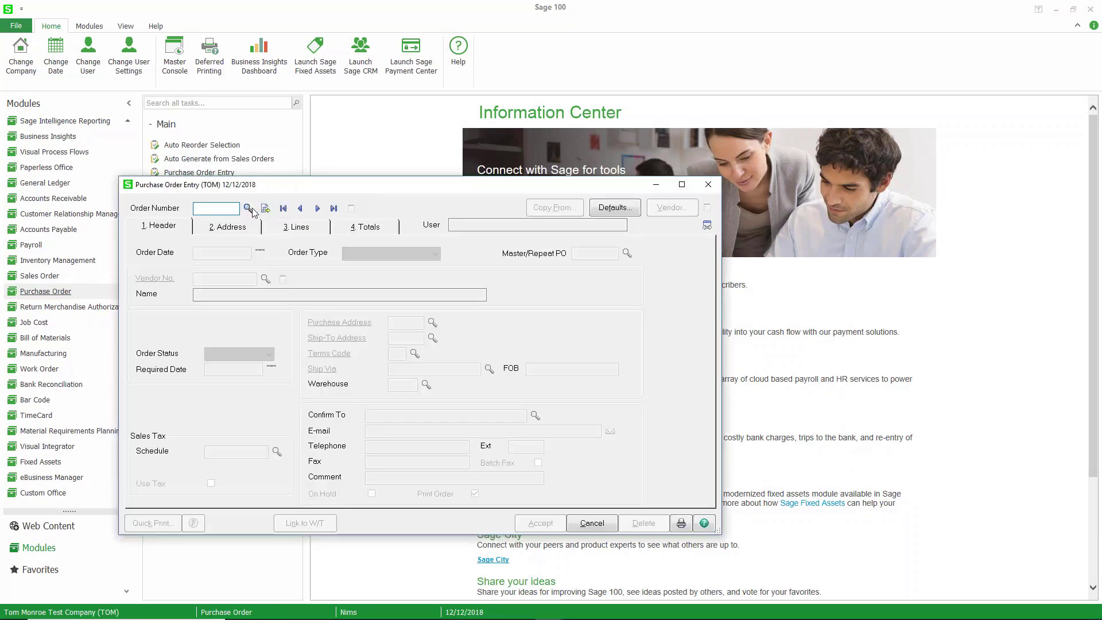
click(247, 208)
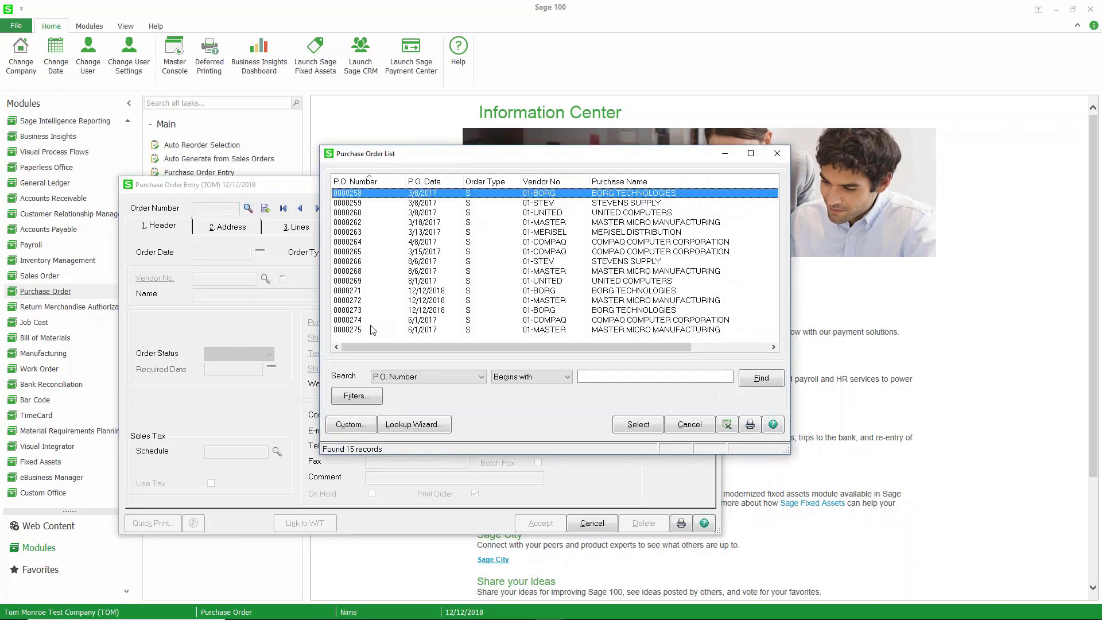
click(368, 319)
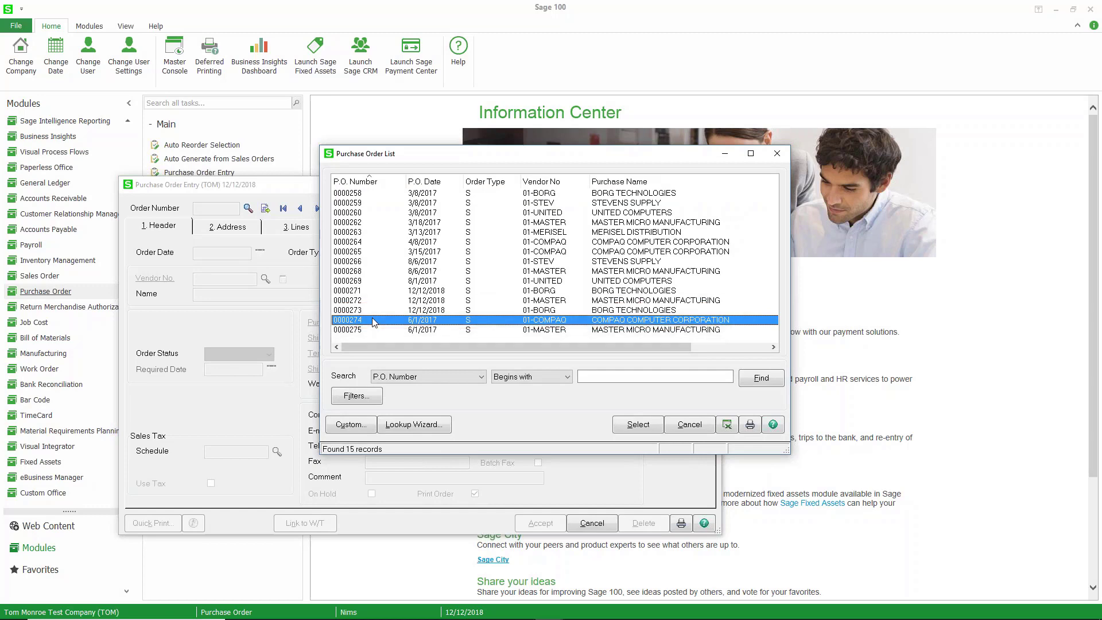
double_click(372, 319)
click(298, 226)
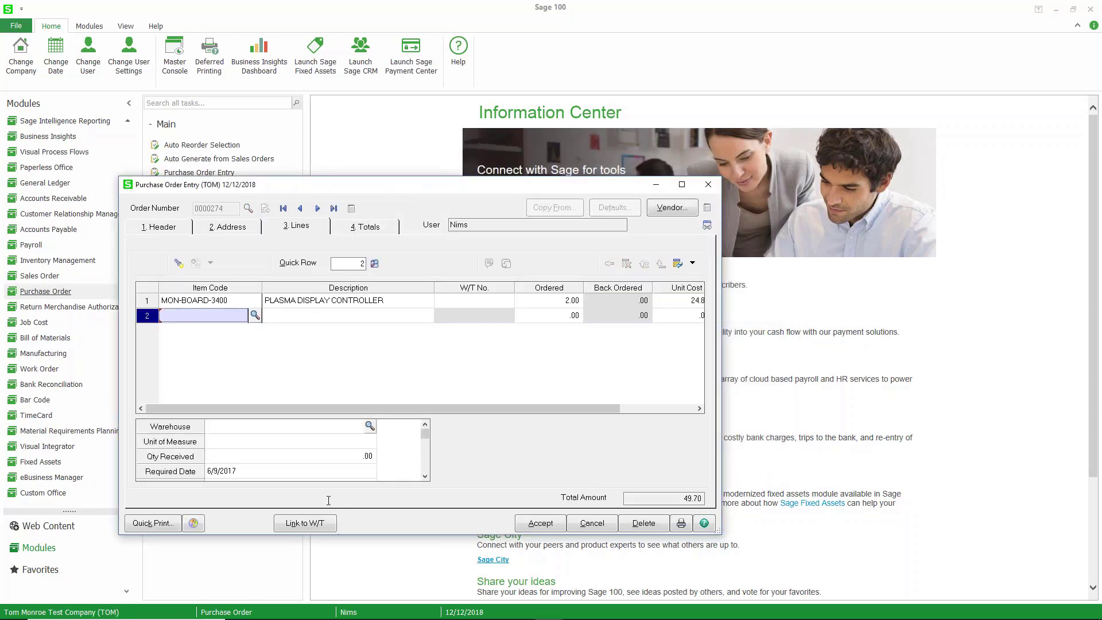
Move to the next purchase order and examine the MULTI-80259-II line's item code, ordered quantity and work ticket field
click(317, 209)
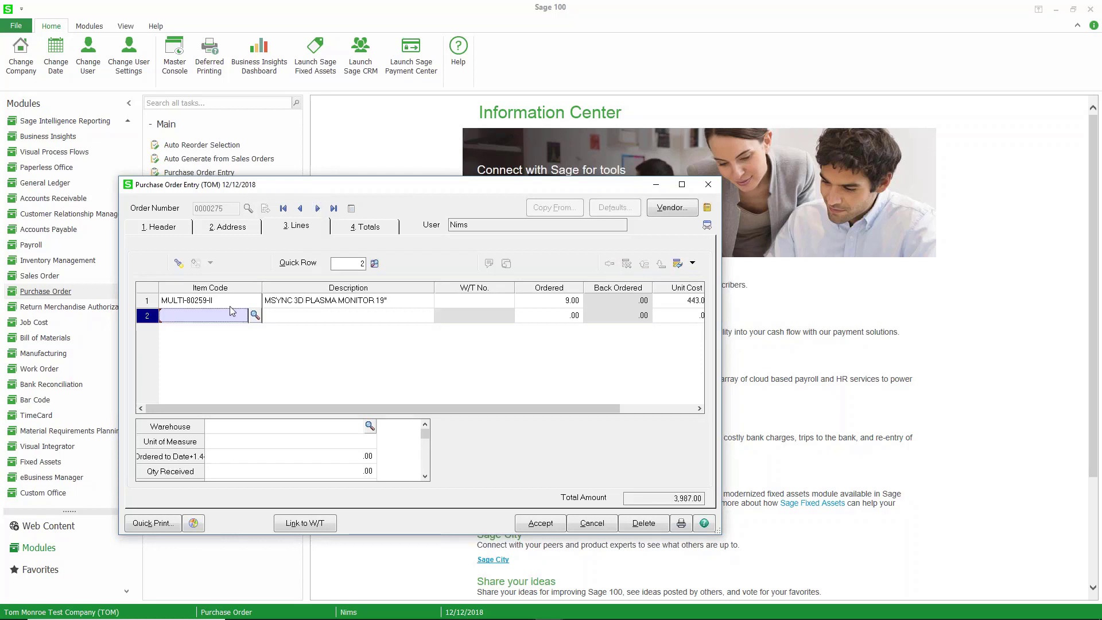
click(230, 301)
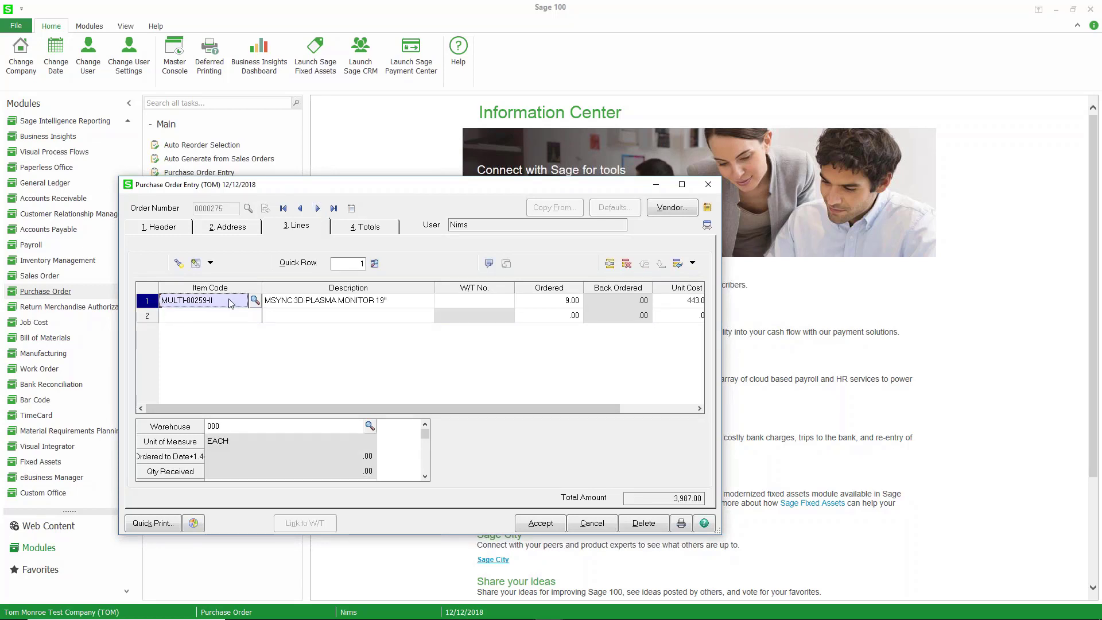
click(548, 302)
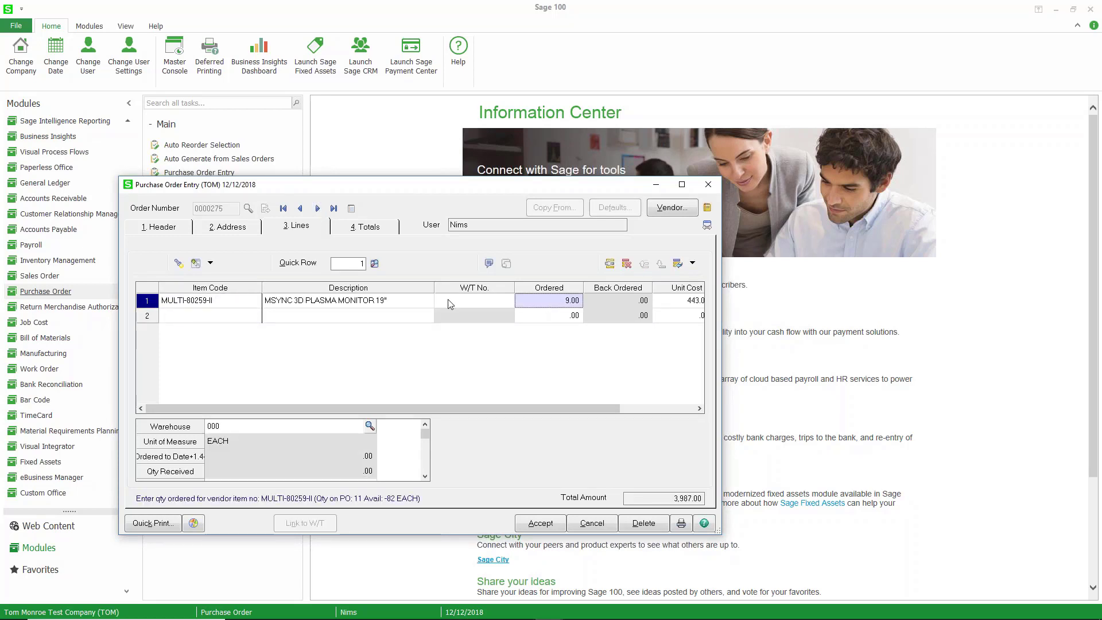
Return to the Compaq purchase order, view its Multiple Item Work Ticket Link window without linking, and close Purchase Order Entry
click(300, 209)
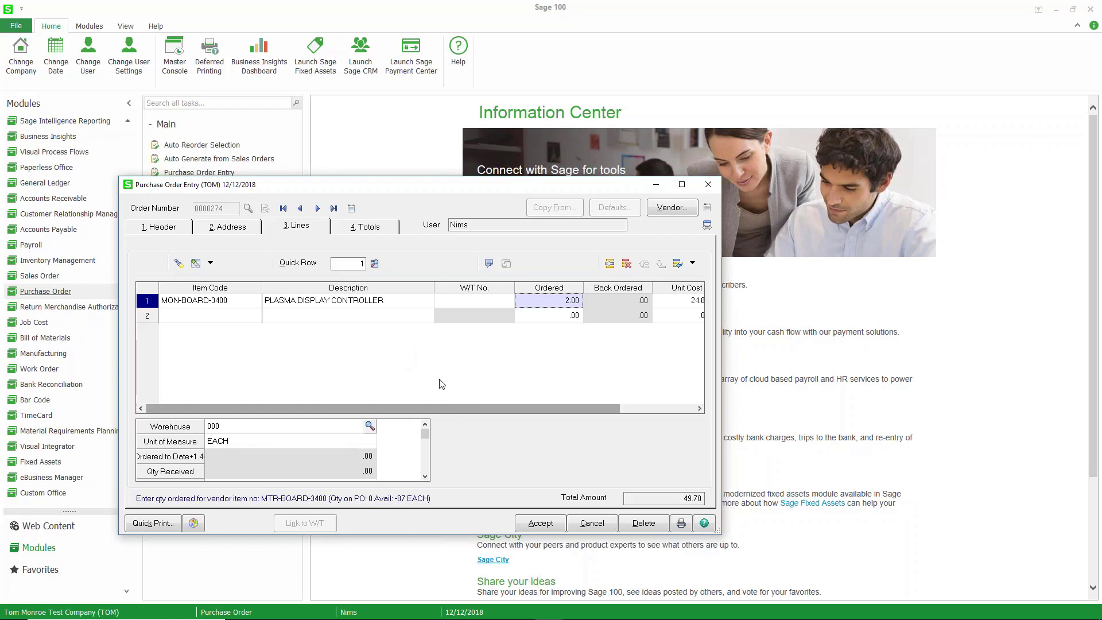
click(241, 316)
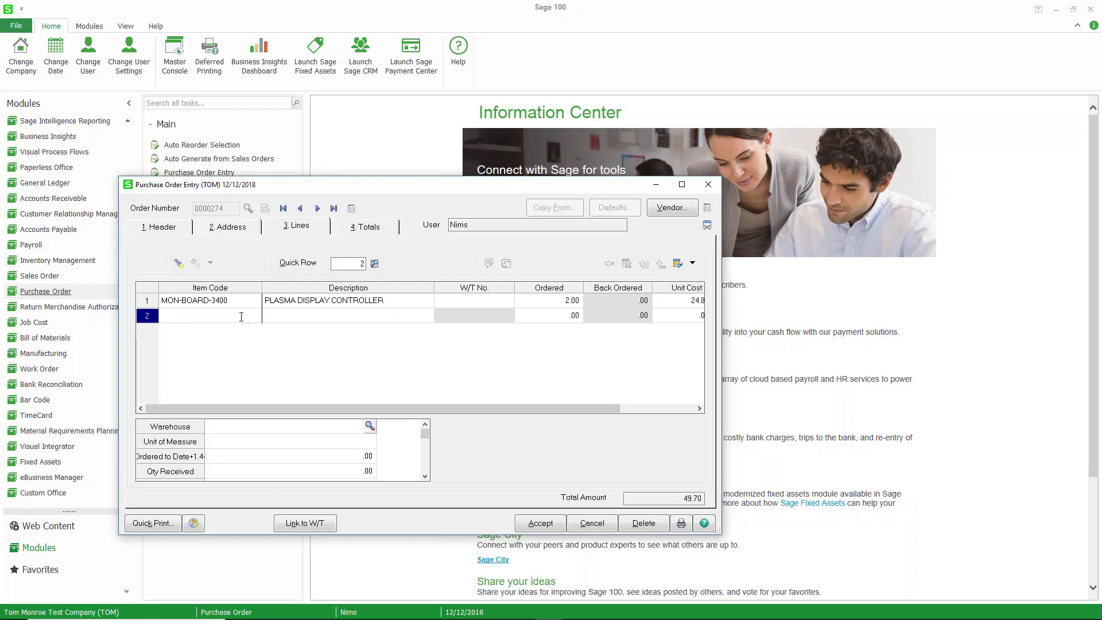
click(304, 523)
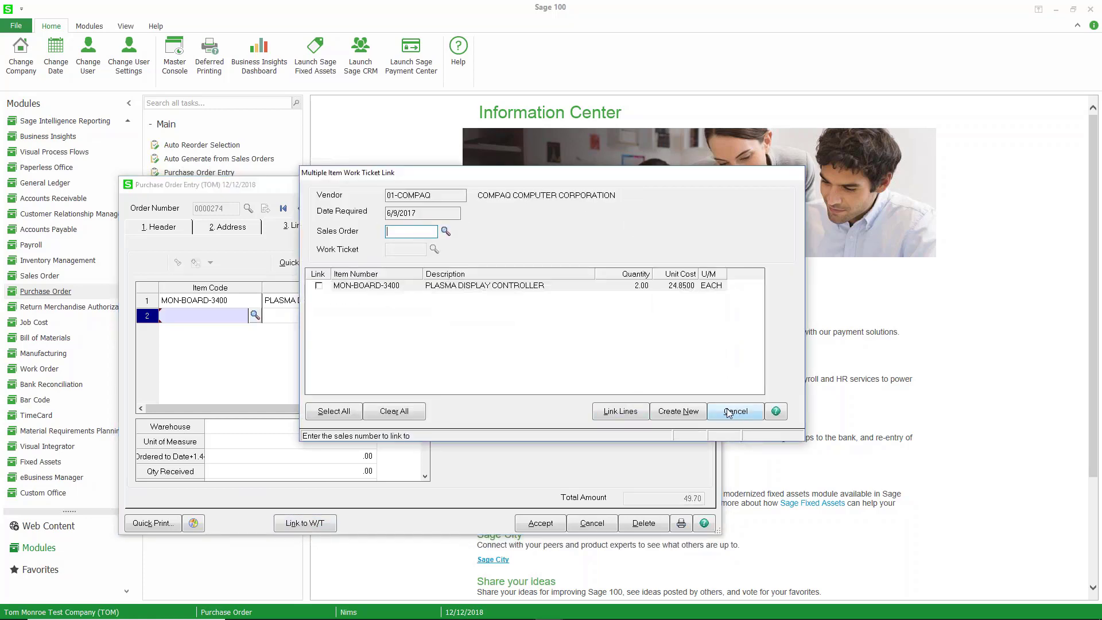
click(735, 410)
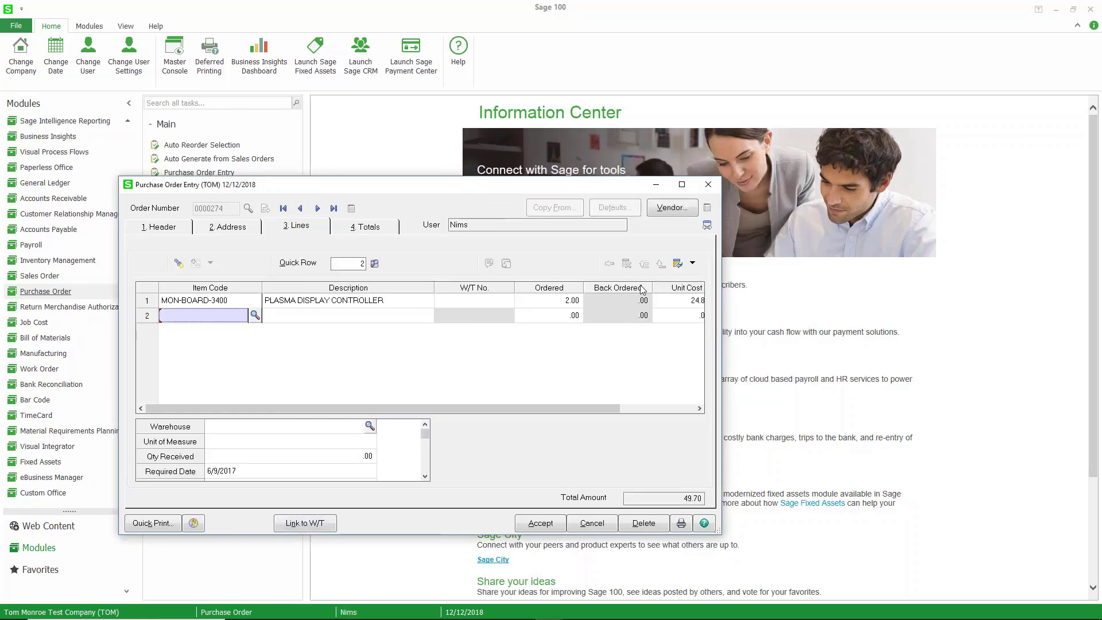
click(708, 184)
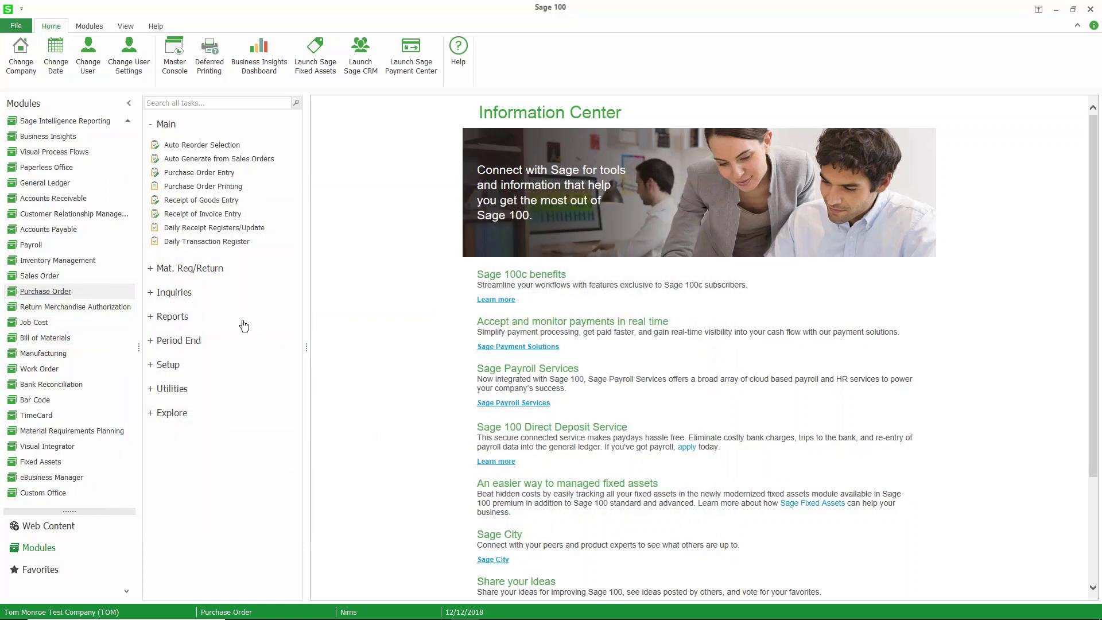
Open Component Exception Manager in the Manufacturing module and set it to plan by Inventory Item
click(62, 357)
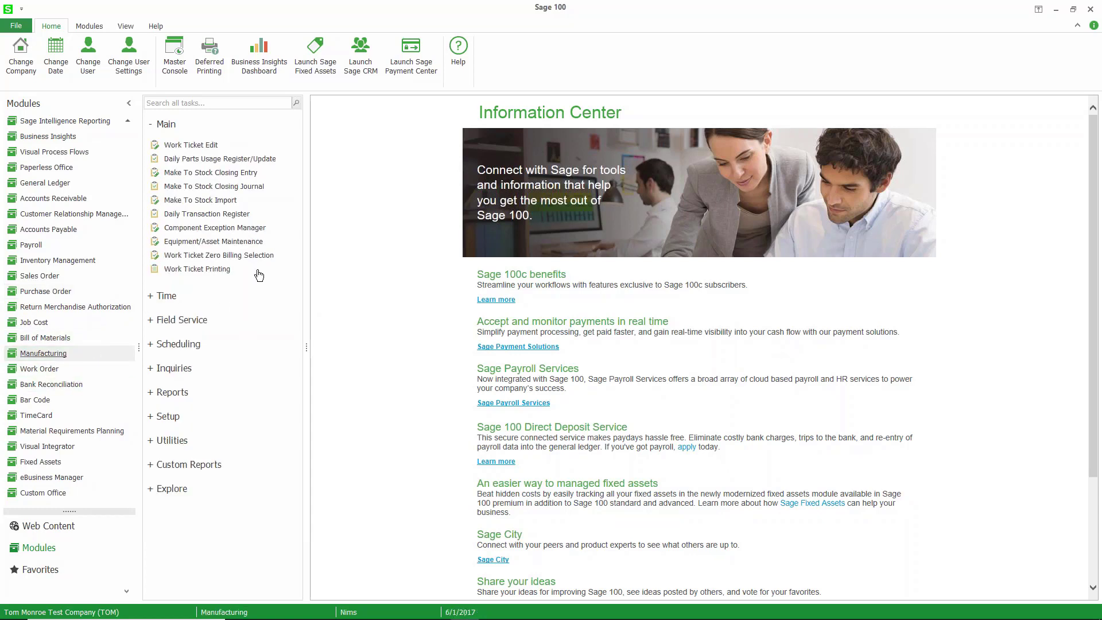
click(221, 229)
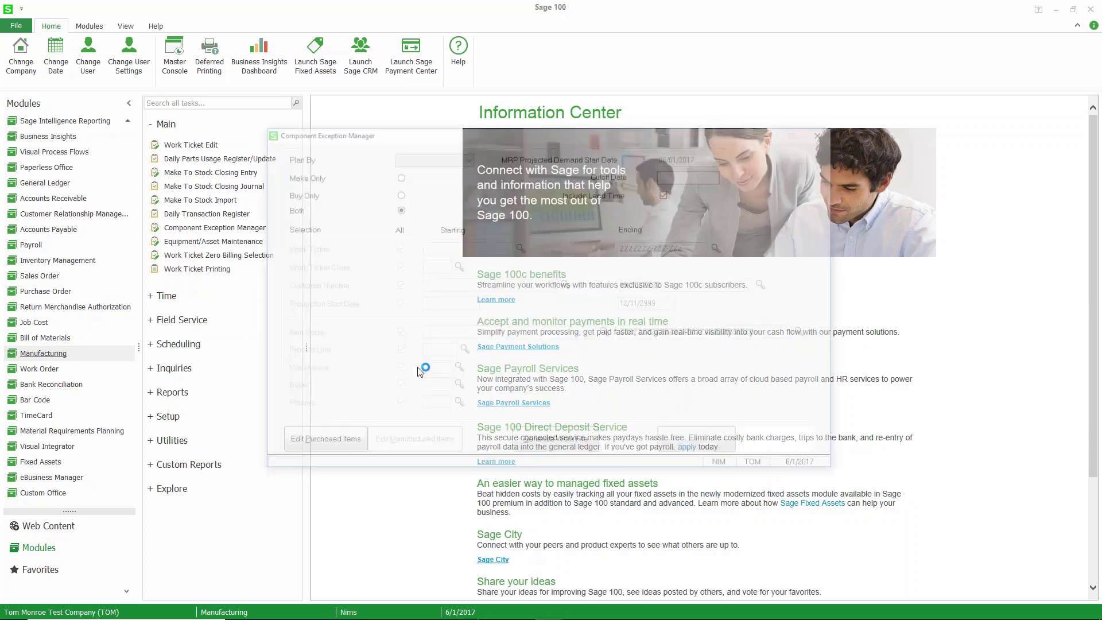
click(458, 162)
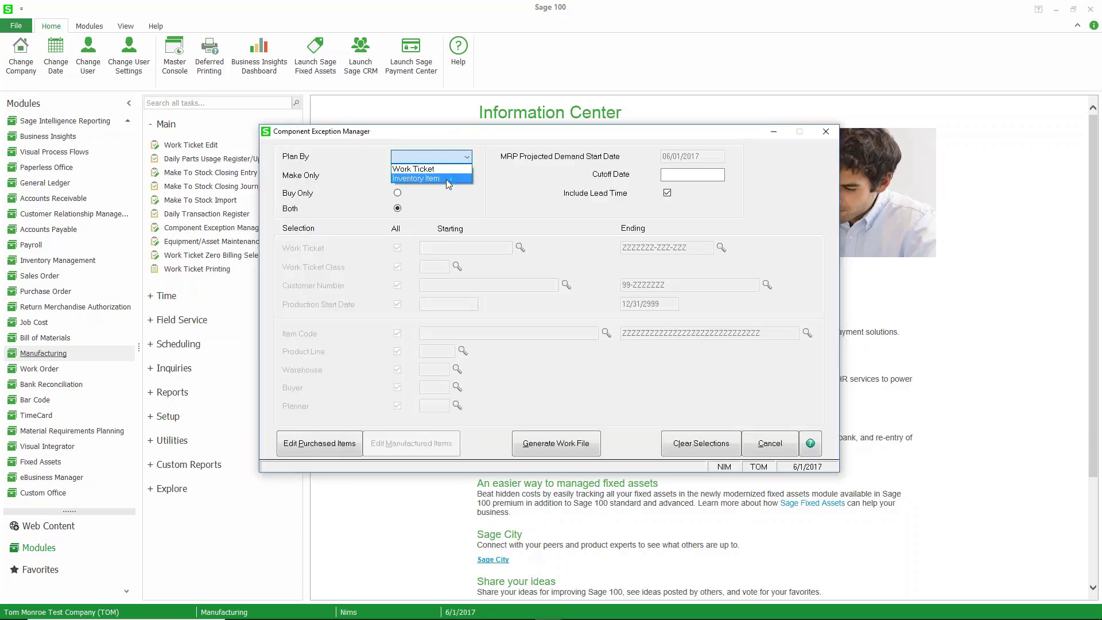
click(427, 178)
Generate the work file for all inventory items, both make and buy, and open the purchased items for editing
click(588, 444)
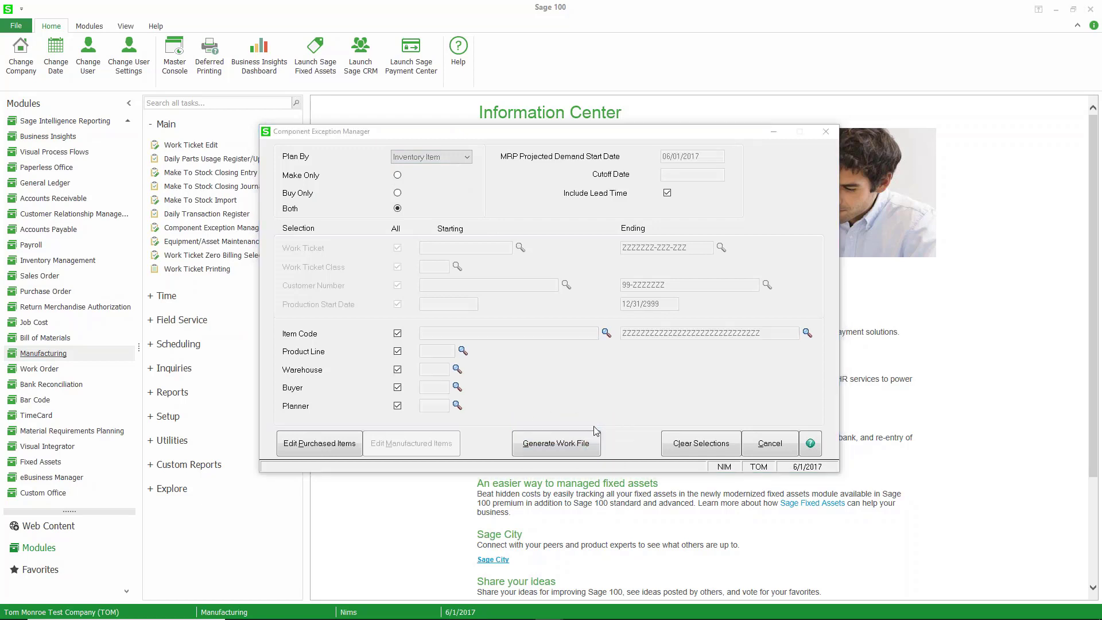
key(Return)
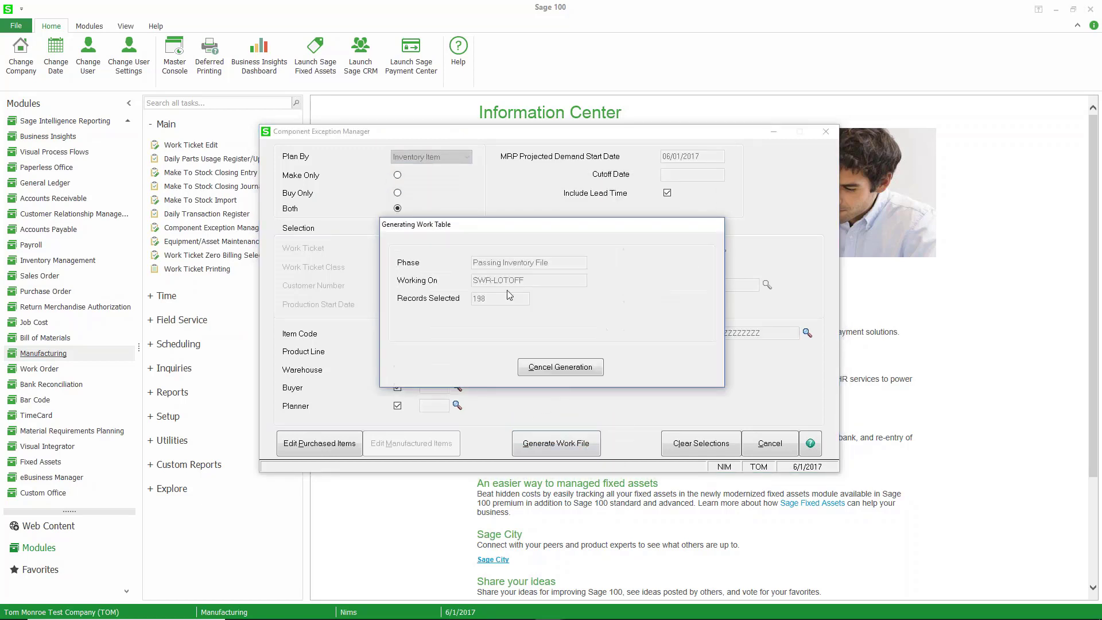
click(537, 368)
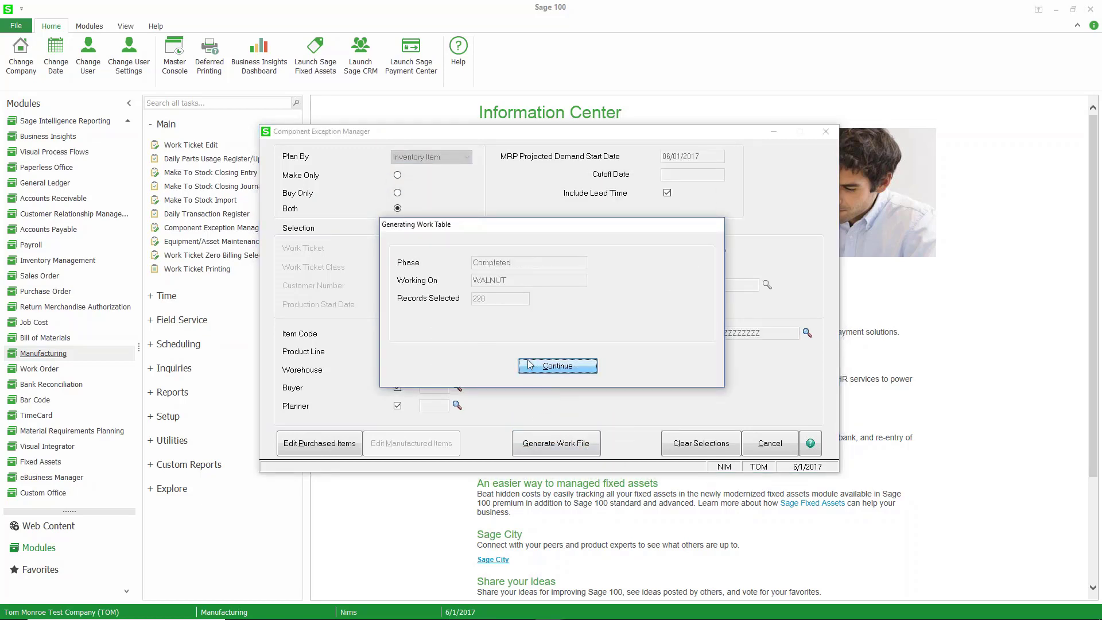
click(354, 445)
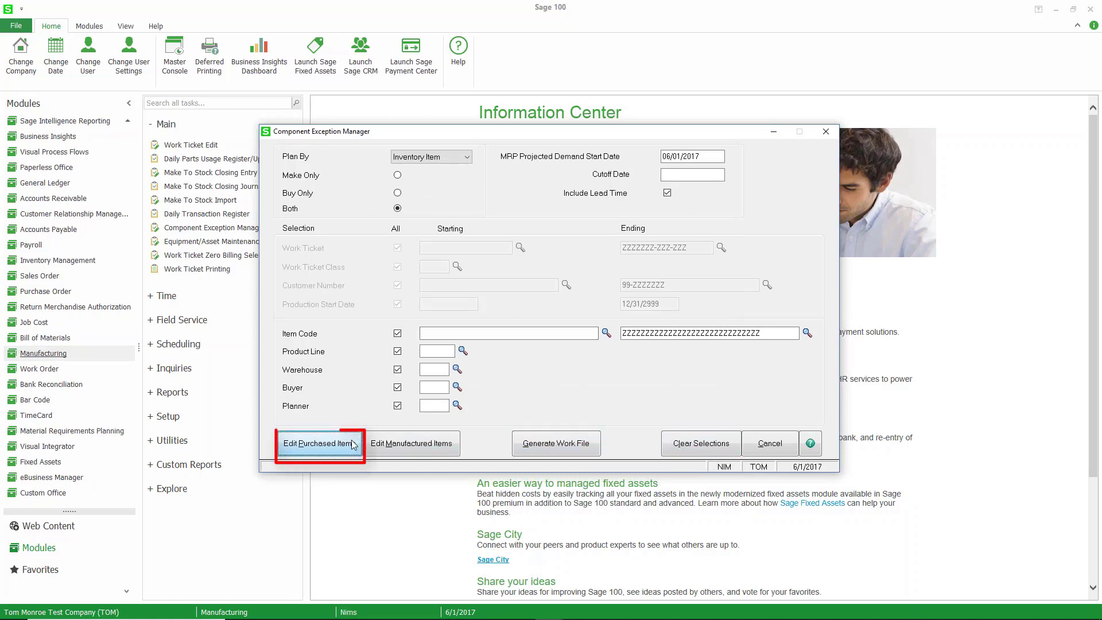